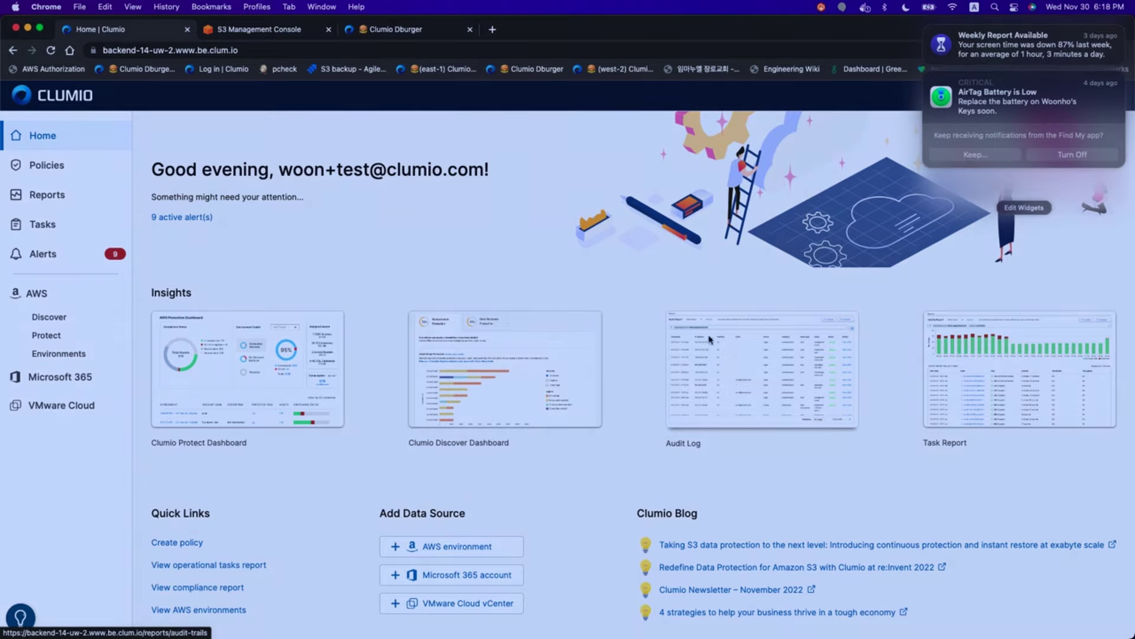
Open the AWS environments list and view the form for adding an environment with CloudFormation, leaving it unsubmitted
{"action": "left_click", "coordinate": [809, 180]}
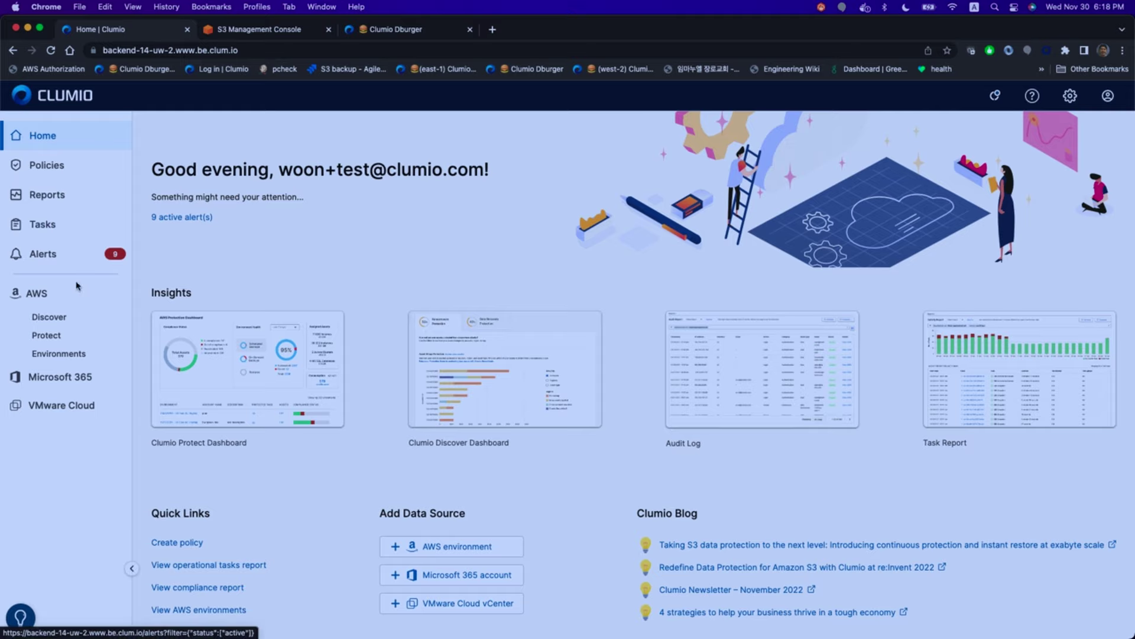
{"action": "left_click", "coordinate": [65, 354]}
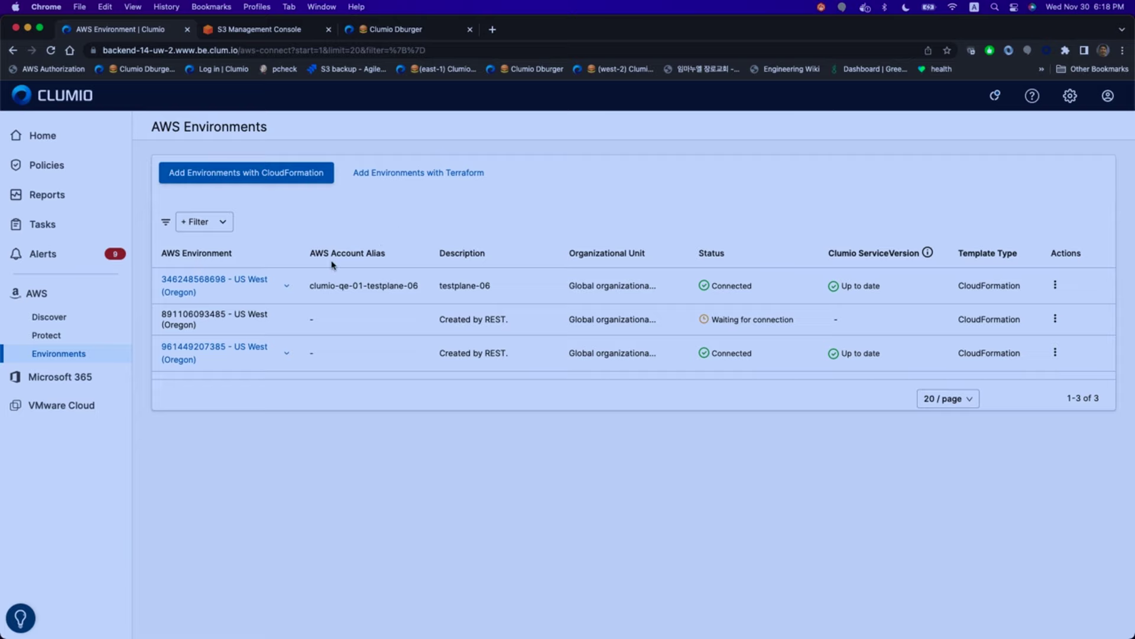
{"action": "left_click", "coordinate": [267, 173]}
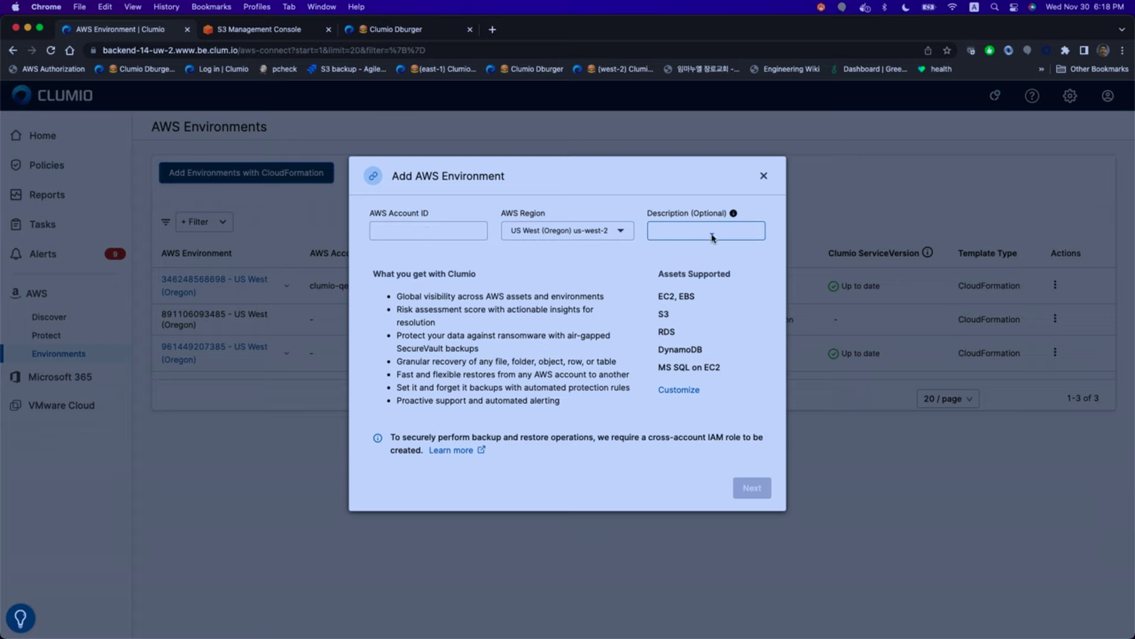
{"action": "left_click", "coordinate": [764, 177]}
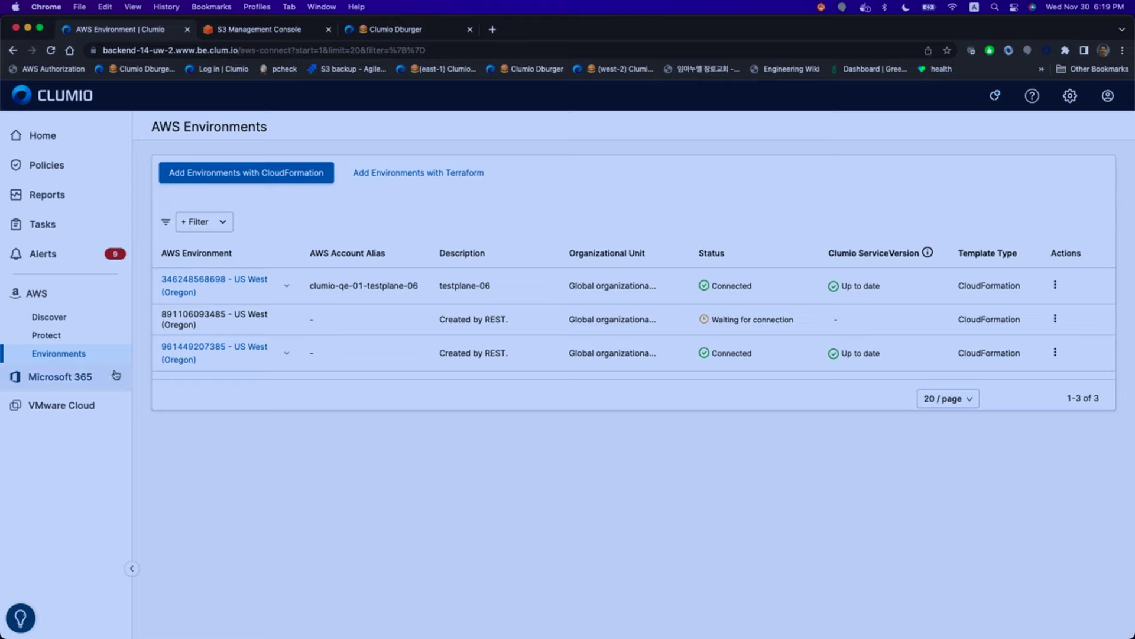
Draft a new policy named reinvent with S3 protection turned on, and discard it without creating it
{"action": "left_click", "coordinate": [57, 167]}
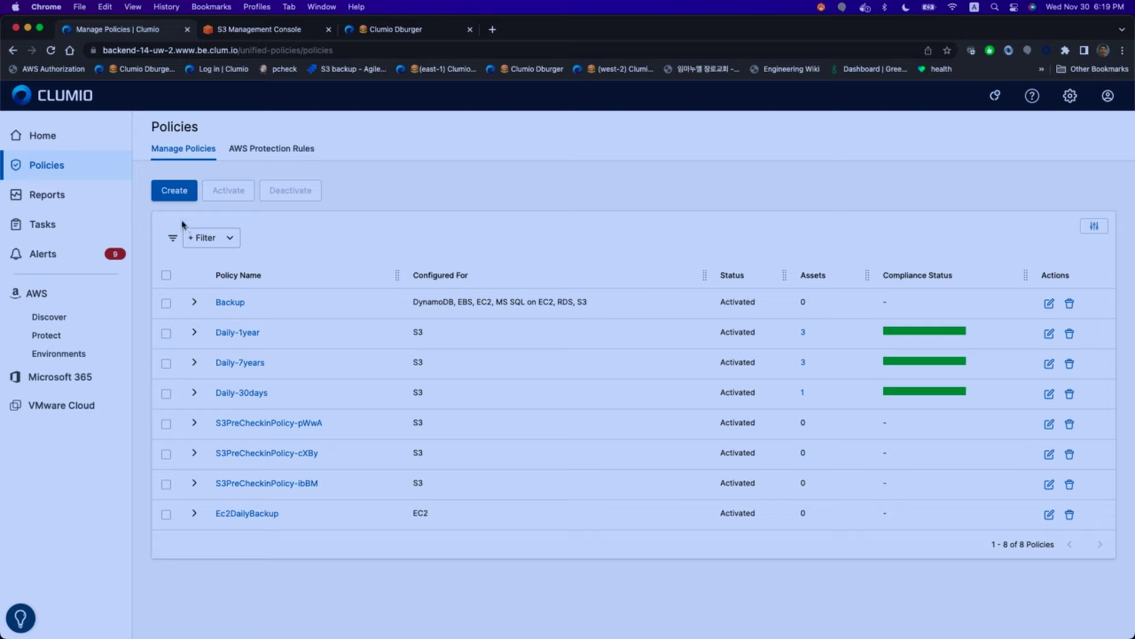
{"action": "left_click", "coordinate": [173, 189]}
{"action": "left_click", "coordinate": [384, 287]}
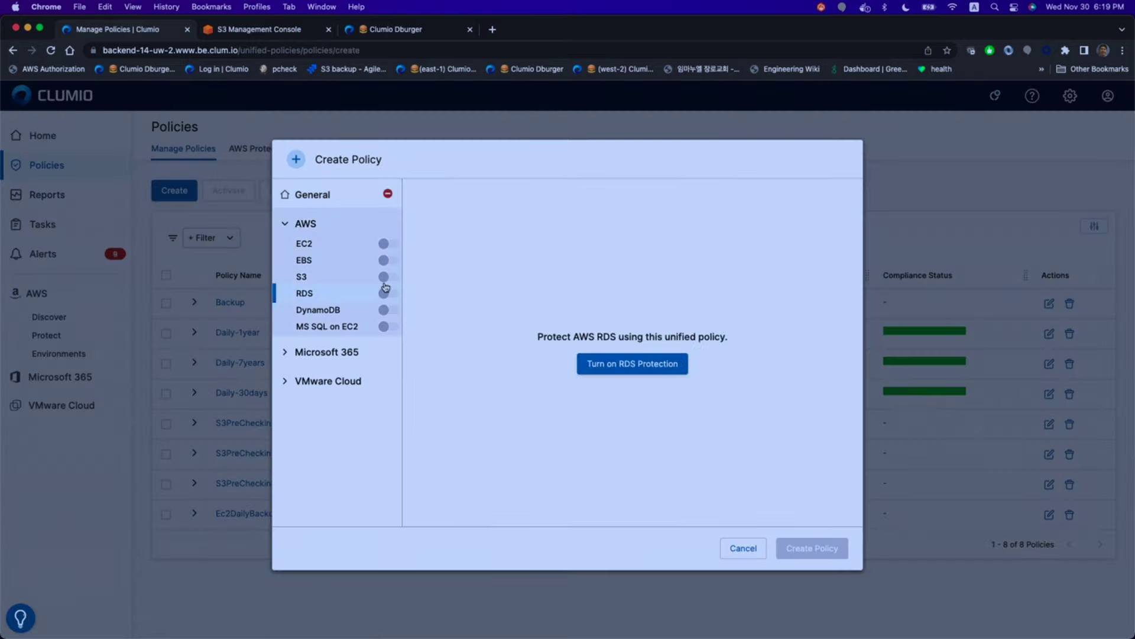
{"action": "left_click", "coordinate": [351, 198]}
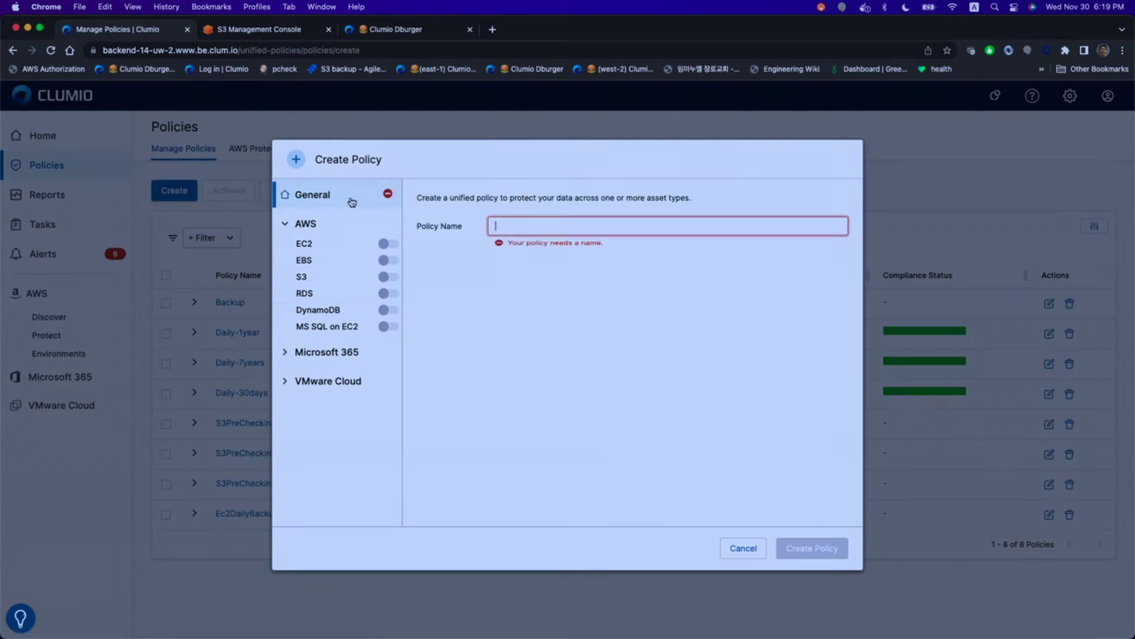
{"action": "type", "text": "reinvent"}
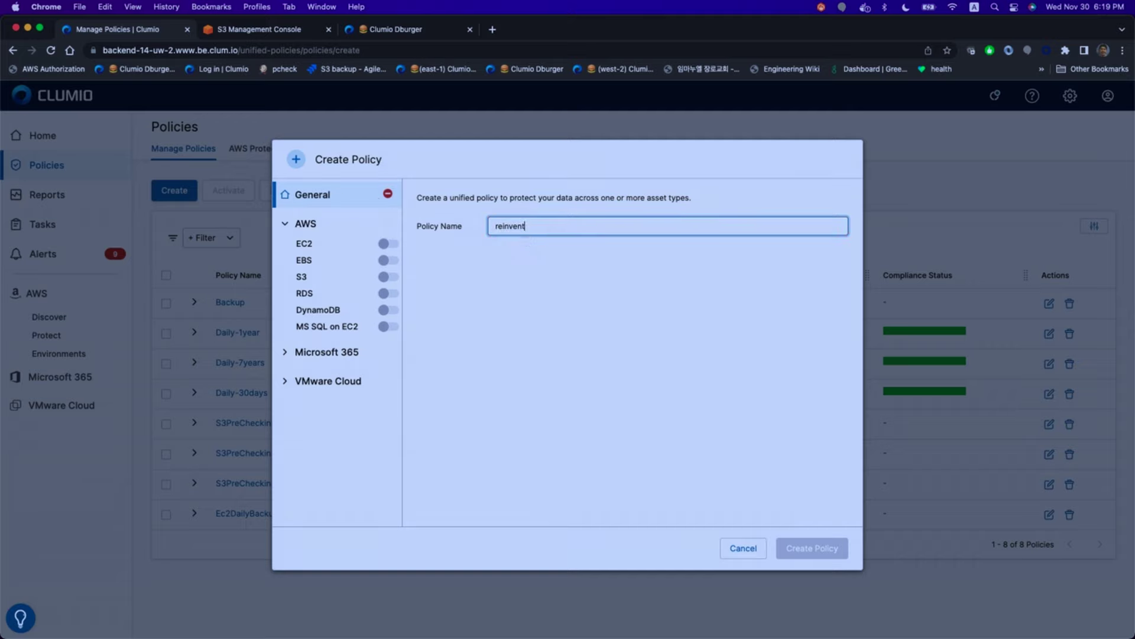
{"action": "left_click", "coordinate": [384, 276]}
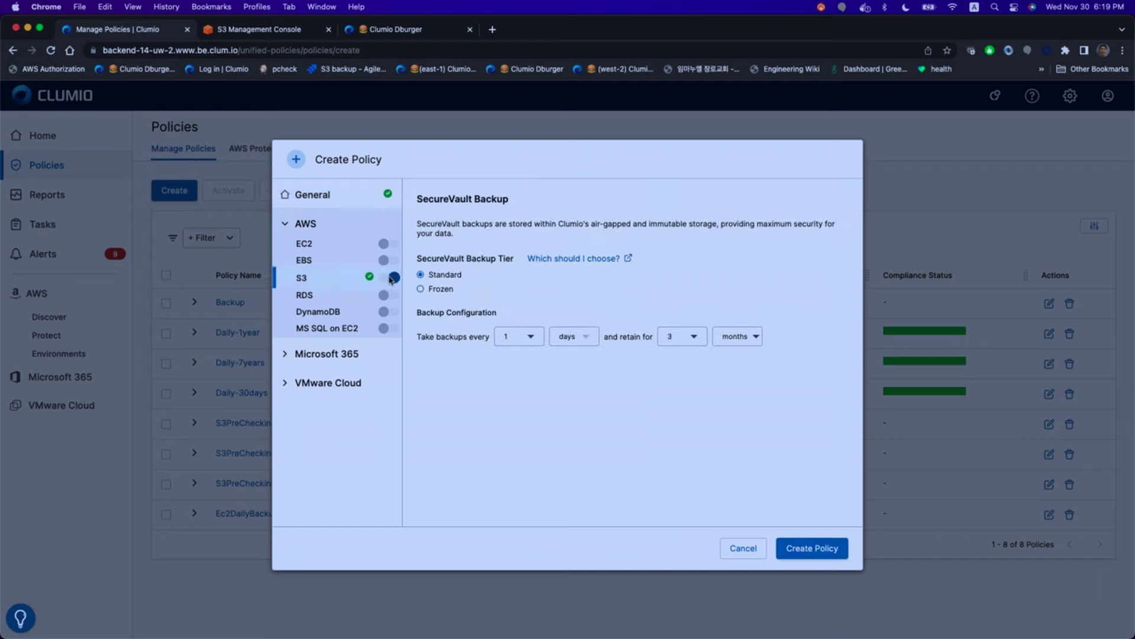
{"action": "mouse_move", "coordinate": [287, 615]}
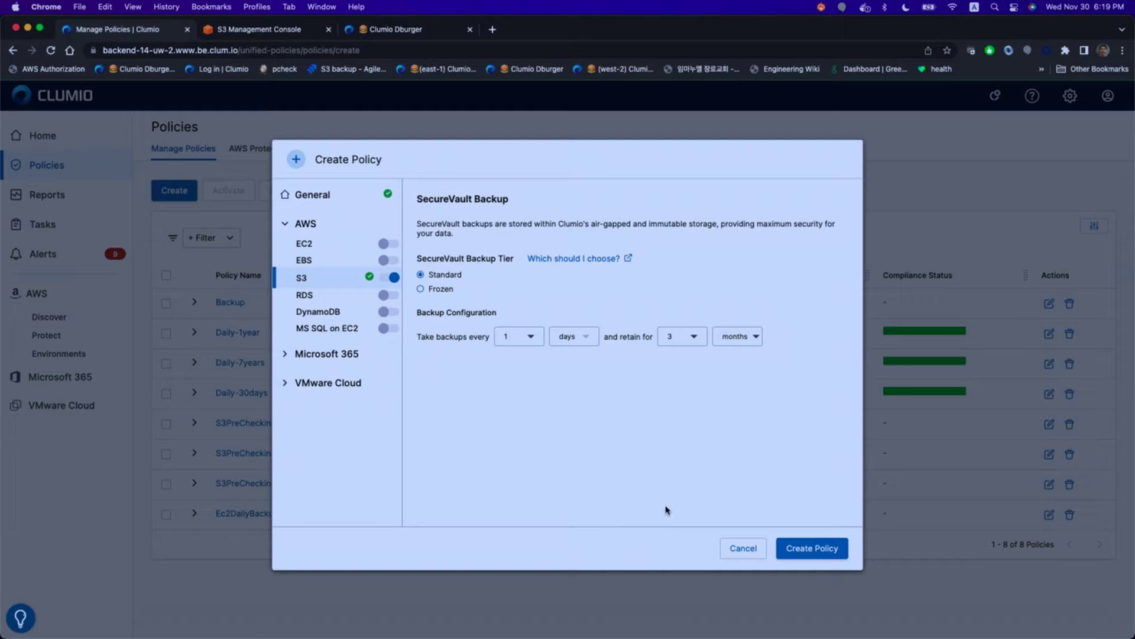
{"action": "left_click", "coordinate": [736, 552]}
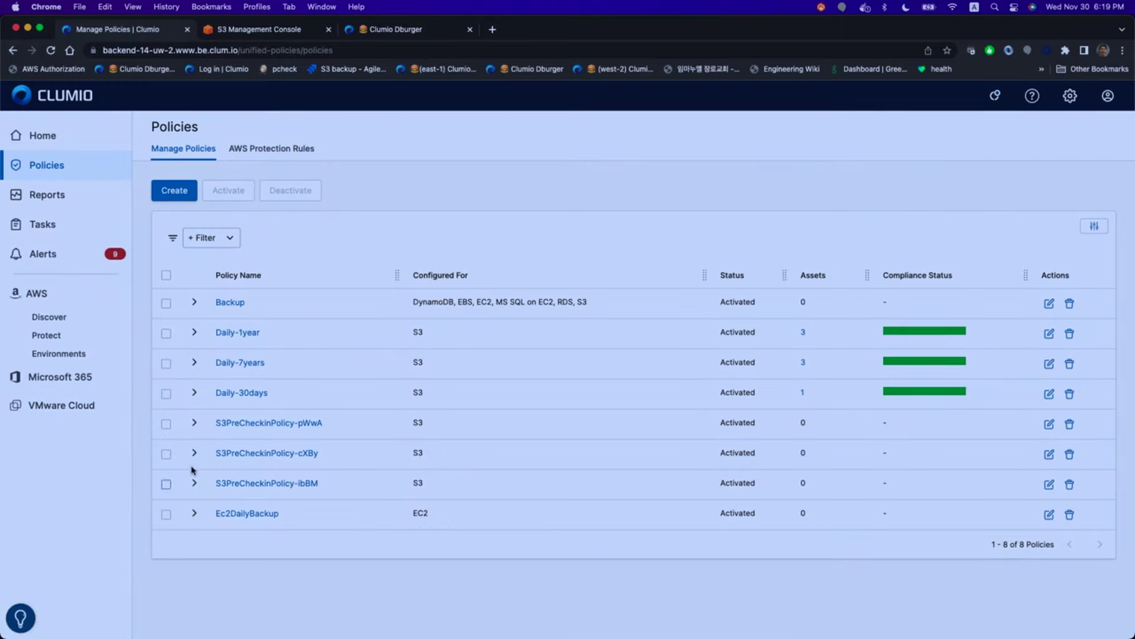
Open the S3 protection groups of the AWS environment with alias clumio-qe-01-testplane-06
{"action": "left_click", "coordinate": [46, 338]}
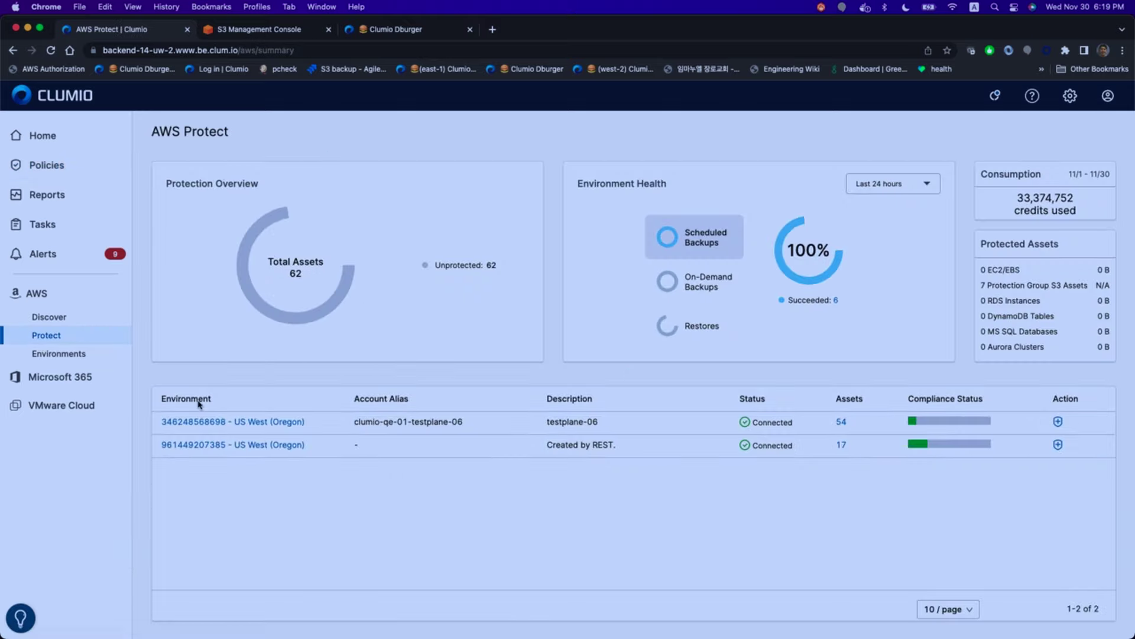
{"action": "left_click", "coordinate": [227, 422]}
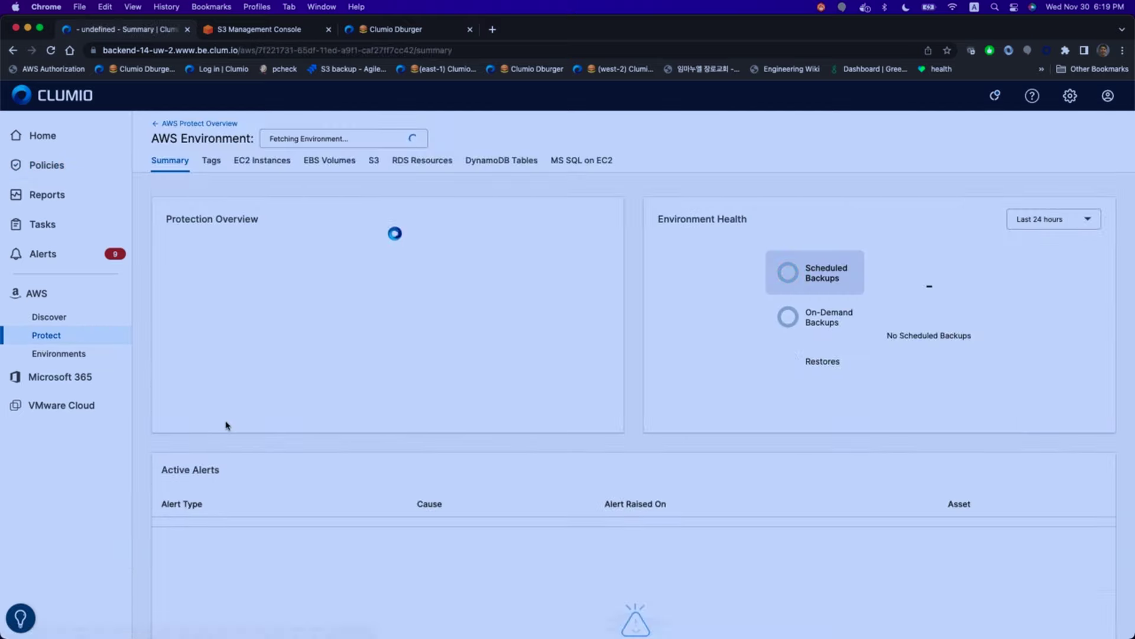
{"action": "left_click", "coordinate": [372, 170]}
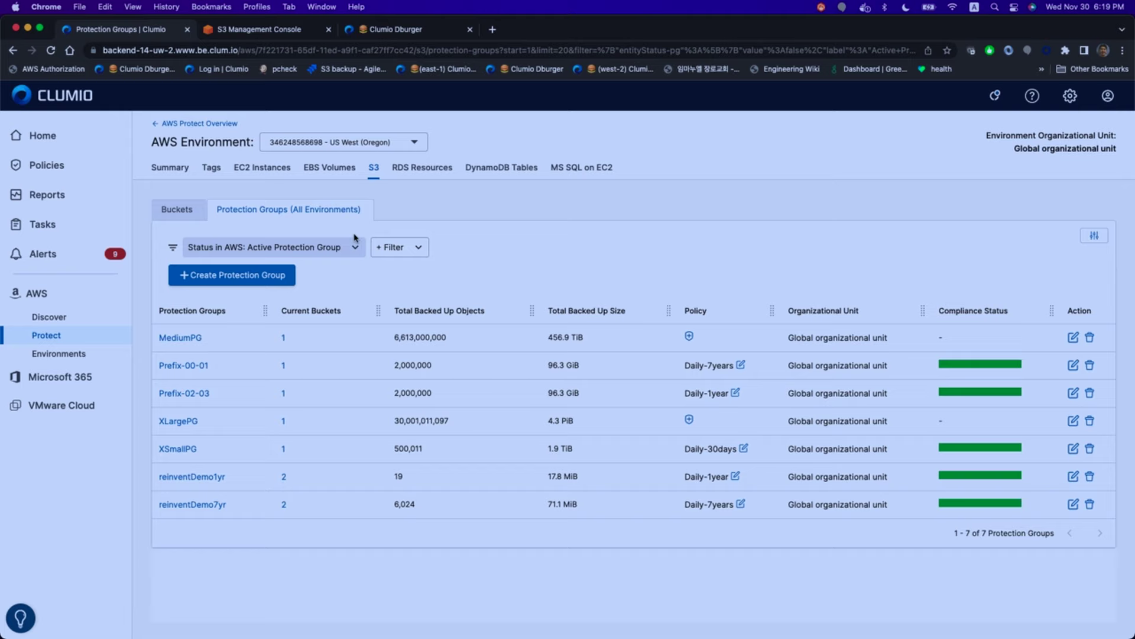
Start a protection group named reInvent that adds buckets by the tag key reinvent with value demo
{"action": "left_click", "coordinate": [274, 277]}
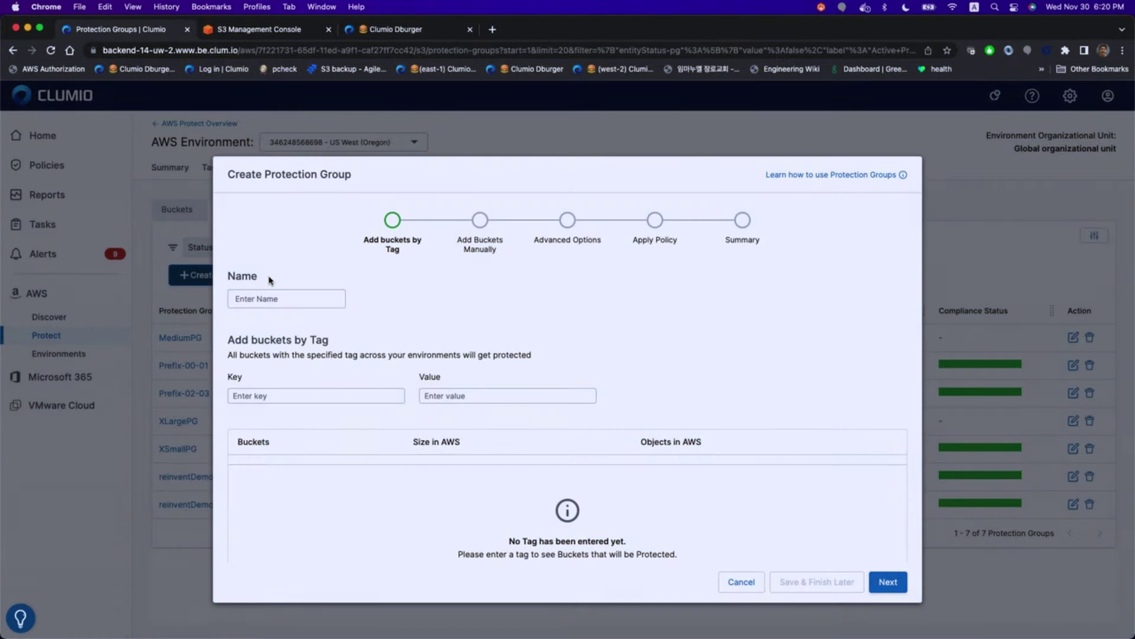
{"action": "left_click", "coordinate": [264, 298]}
{"action": "key", "text": "Down"}
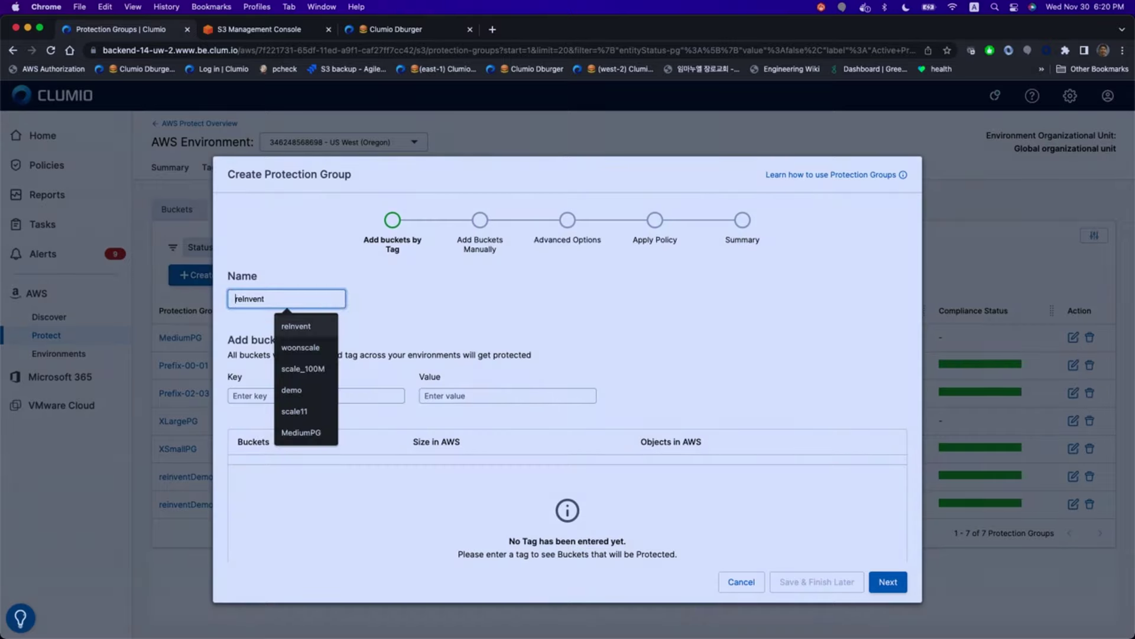
{"action": "key", "text": "Return"}
{"action": "key", "text": "Tab"}
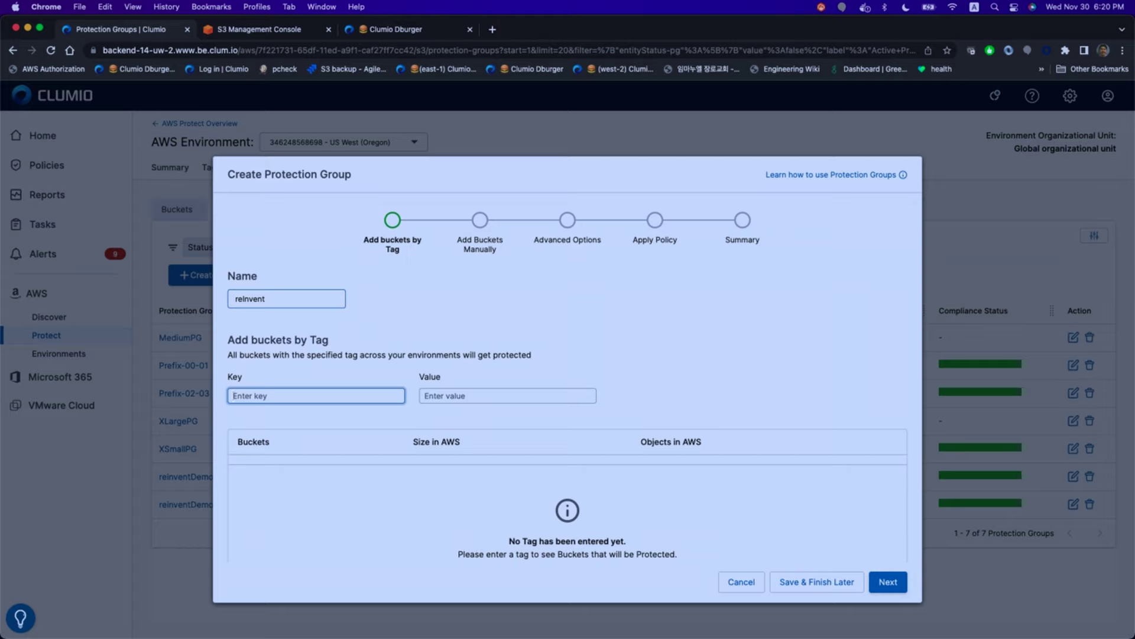
{"action": "type", "text": "reinvent"}
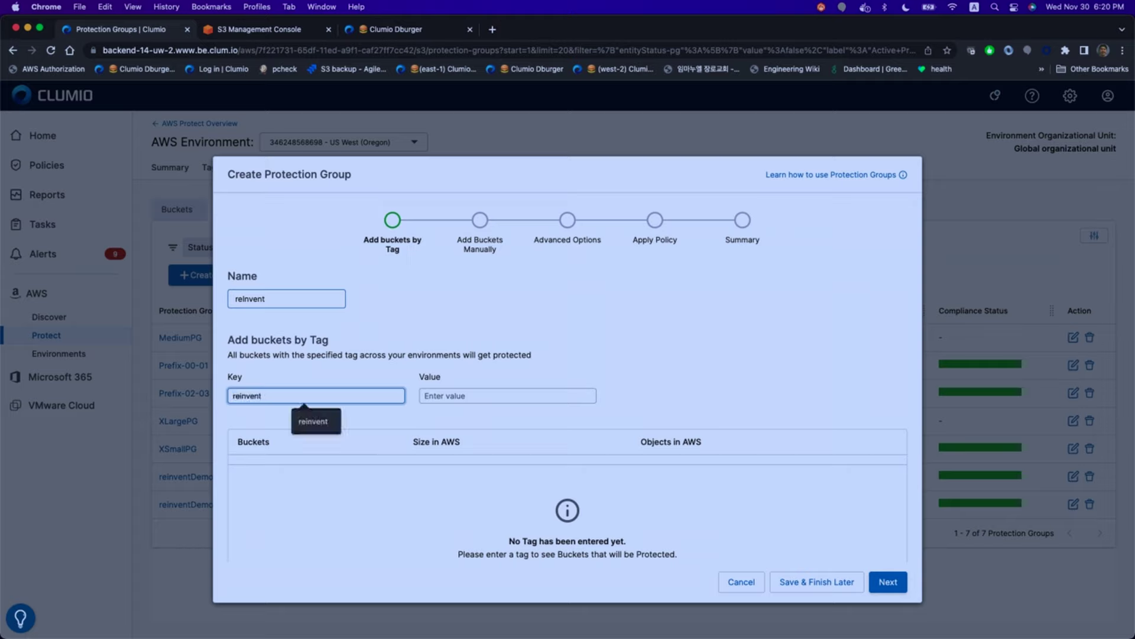
{"action": "left_click", "coordinate": [454, 400]}
{"action": "type", "text": "demo"}
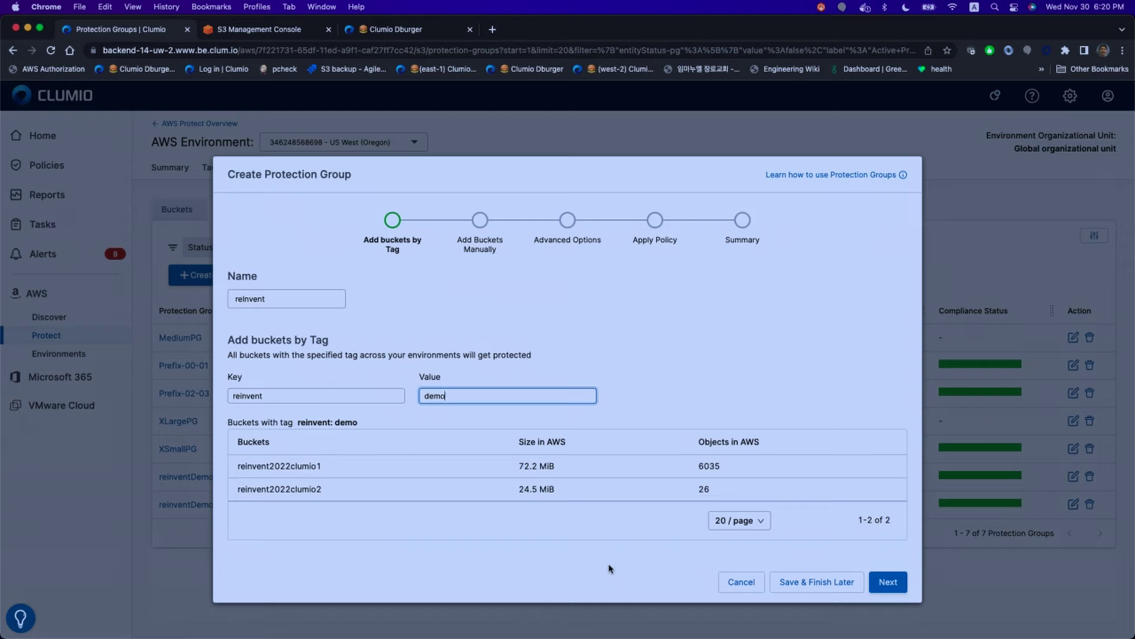
{"action": "left_click", "coordinate": [888, 582]}
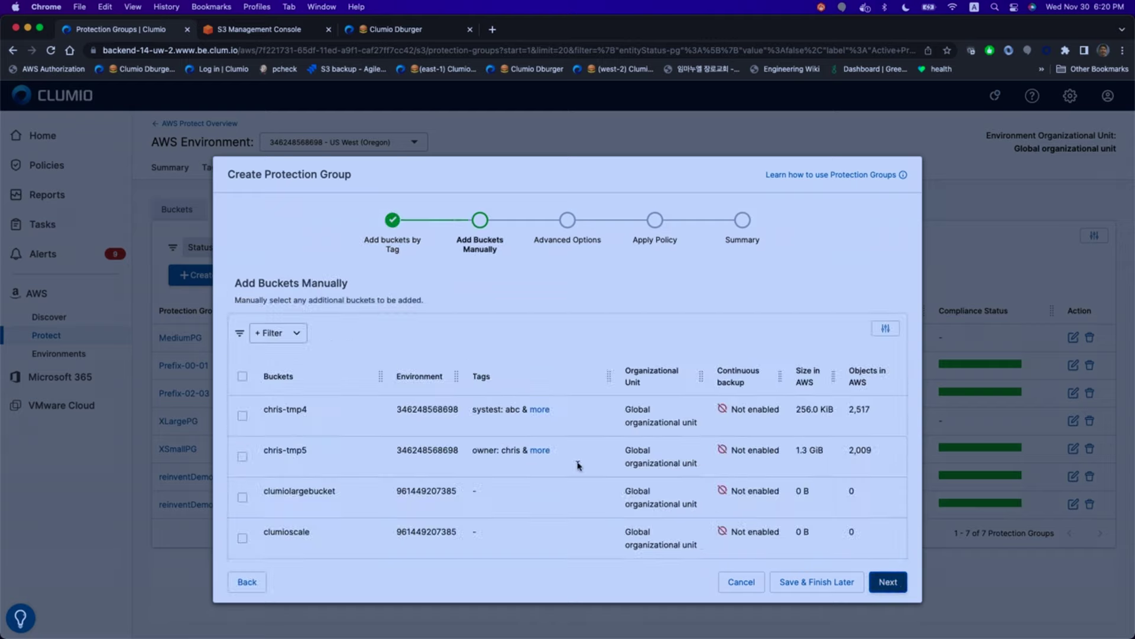
Manually add the systest 1m-versions-uw2 and alternate-sizes-uw2 buckets to the protection group and proceed to the advanced options
{"action": "scroll", "coordinate": [572, 467], "scroll_direction": "down", "scroll_amount": 10}
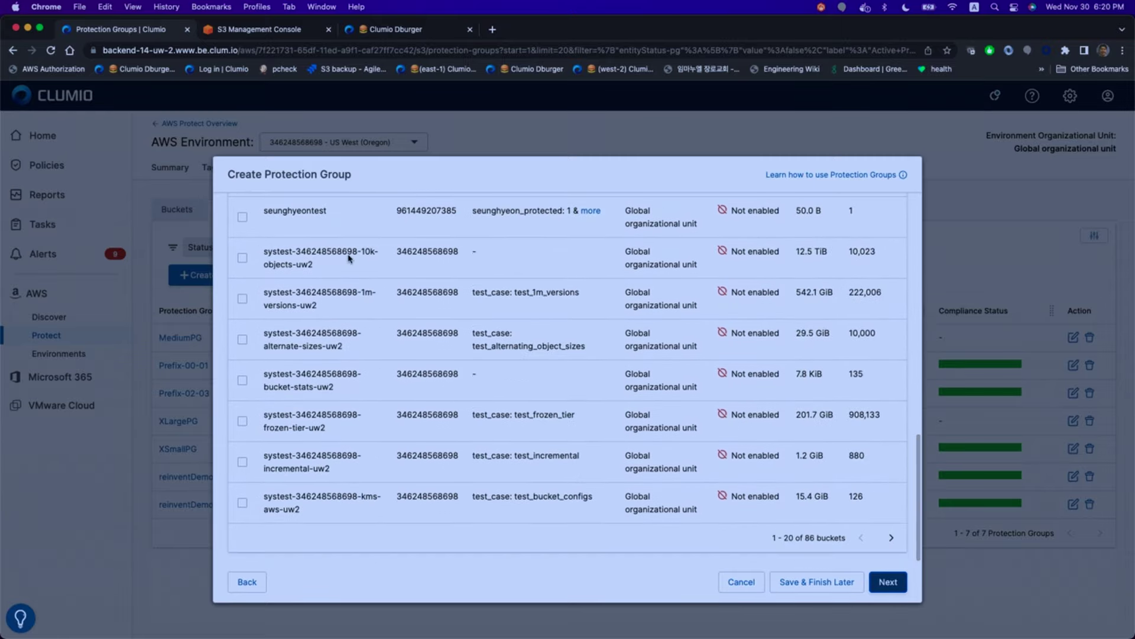
{"action": "left_click", "coordinate": [242, 299]}
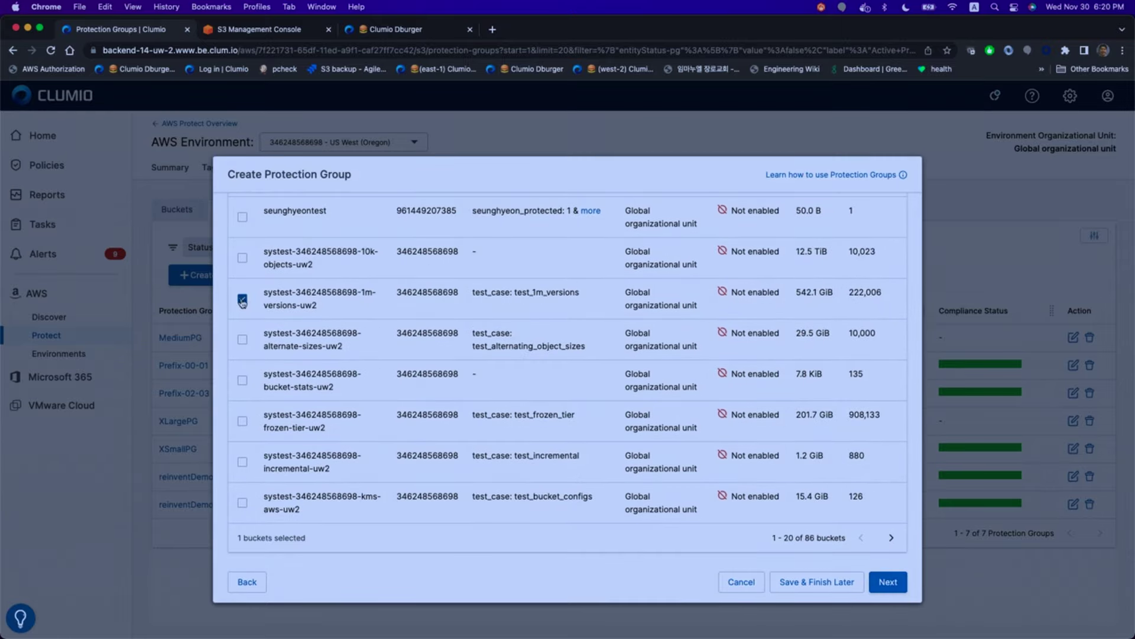
{"action": "left_click", "coordinate": [243, 339]}
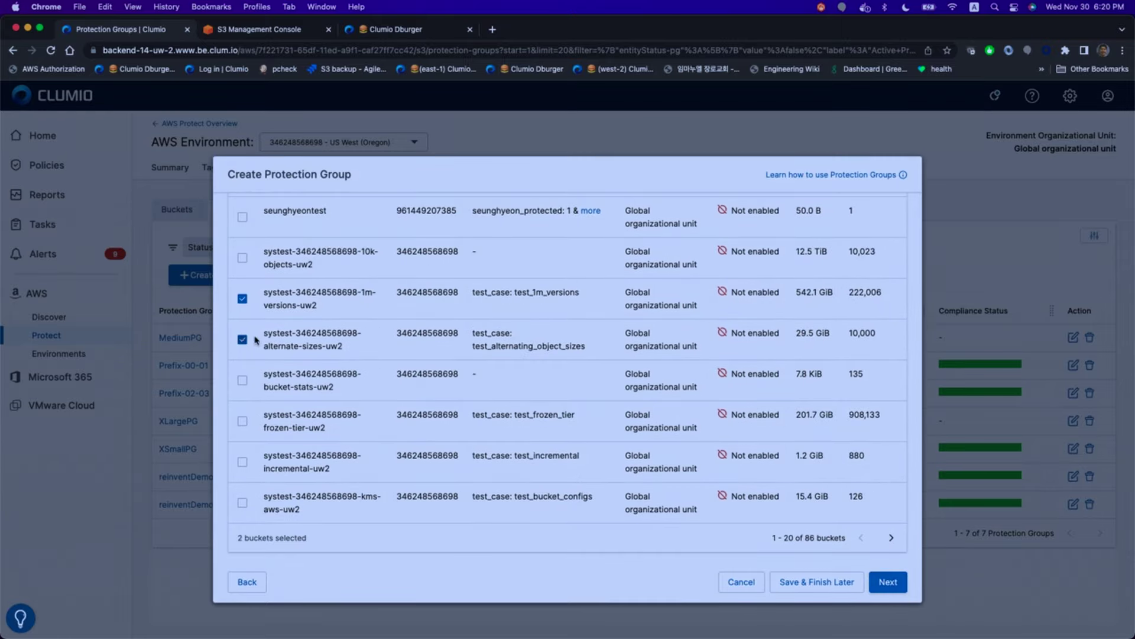
{"action": "left_click", "coordinate": [885, 582]}
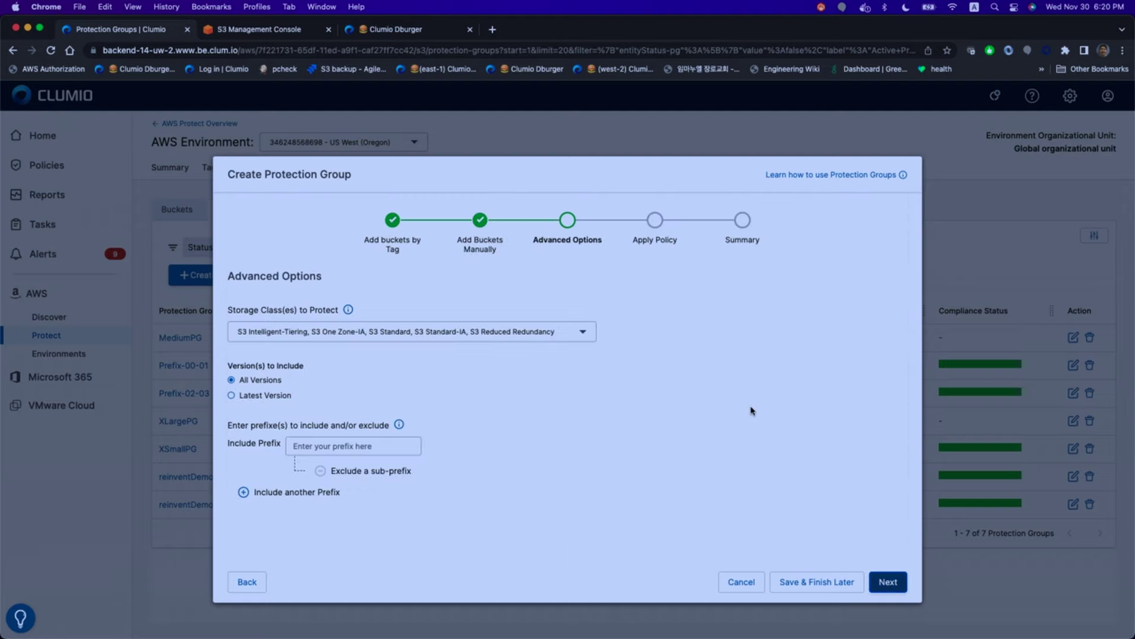
Remove S3 One Zone-IA from the storage classes to protect
{"action": "left_click", "coordinate": [570, 337]}
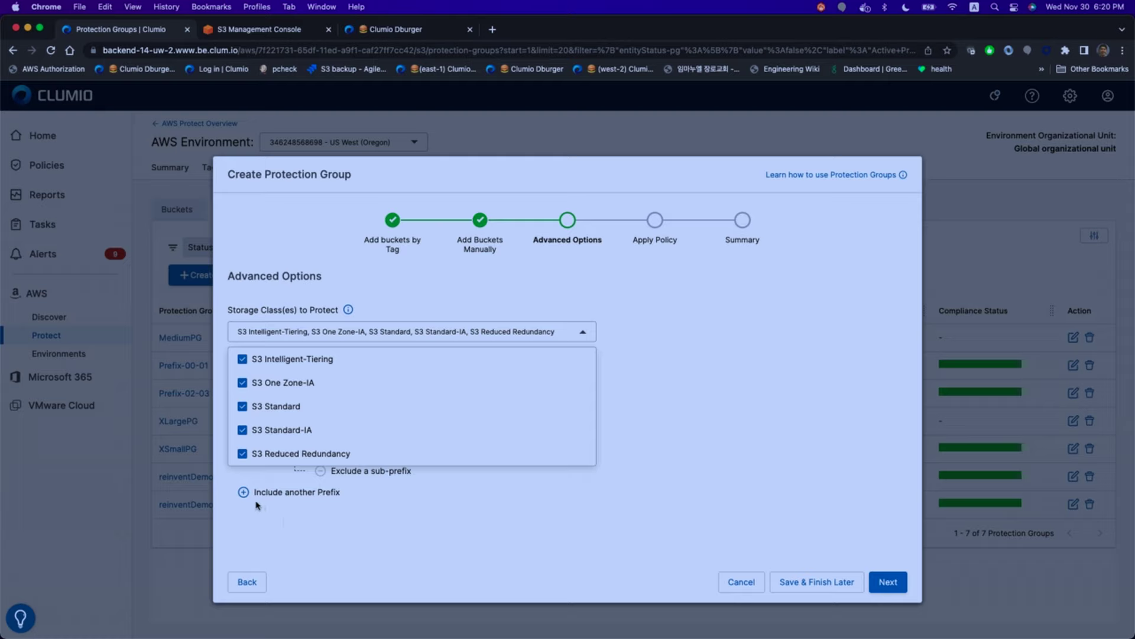
{"action": "left_click", "coordinate": [281, 388]}
{"action": "left_click", "coordinate": [650, 387]}
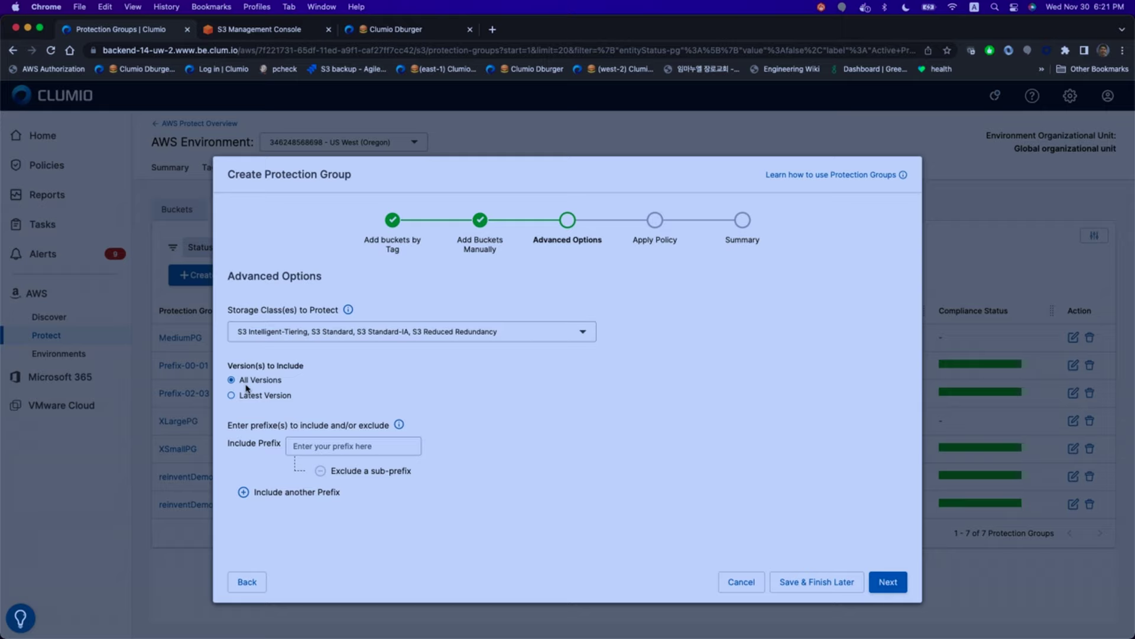
Include the prefix protect in the protection group and exclude its sub-prefix junk
{"action": "left_click", "coordinate": [301, 451]}
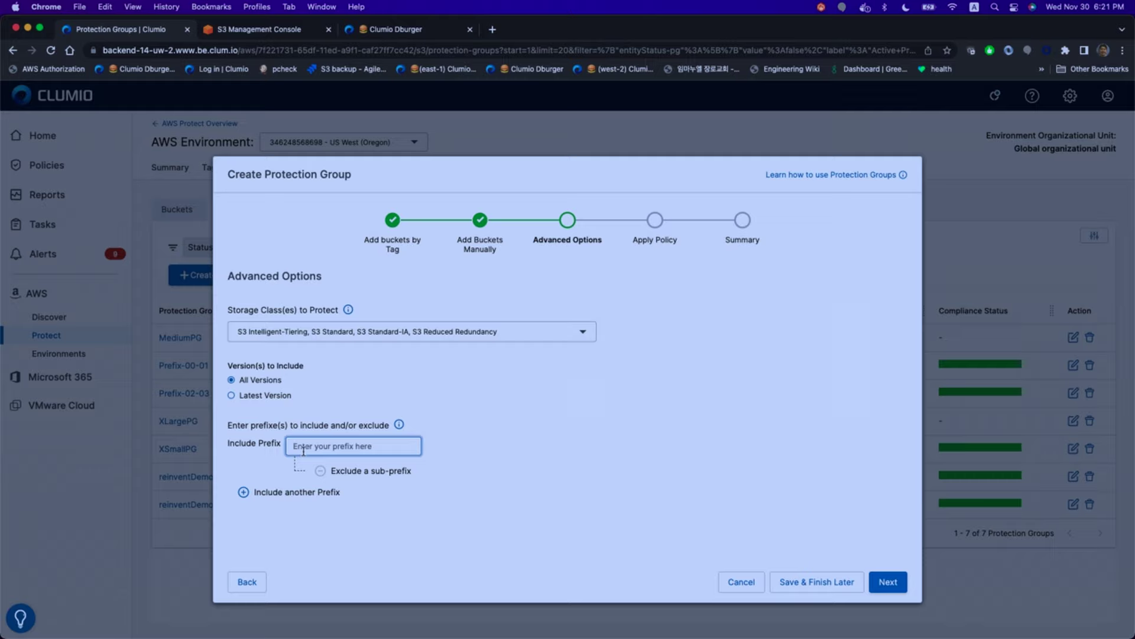
{"action": "type", "text": "protect"}
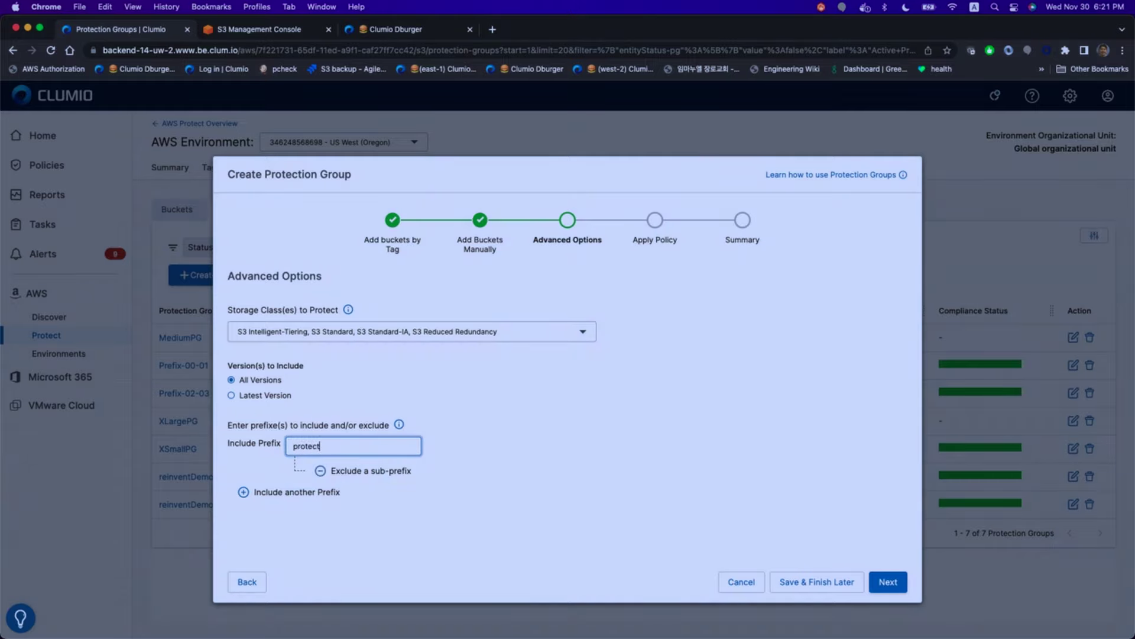
{"action": "left_click", "coordinate": [329, 470]}
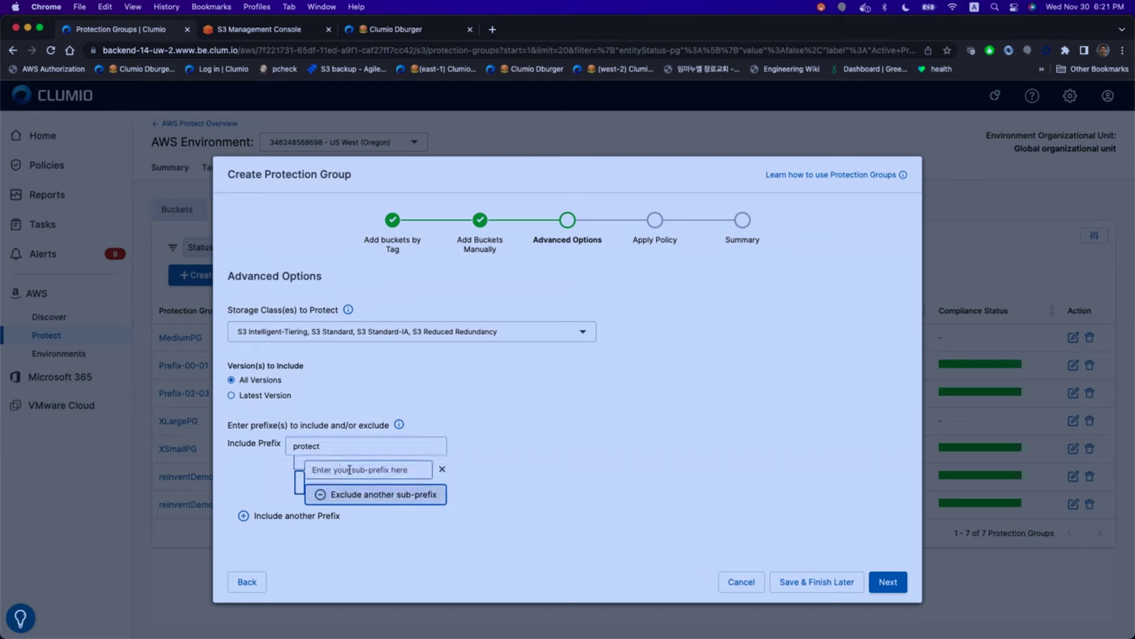
{"action": "type", "text": "junk"}
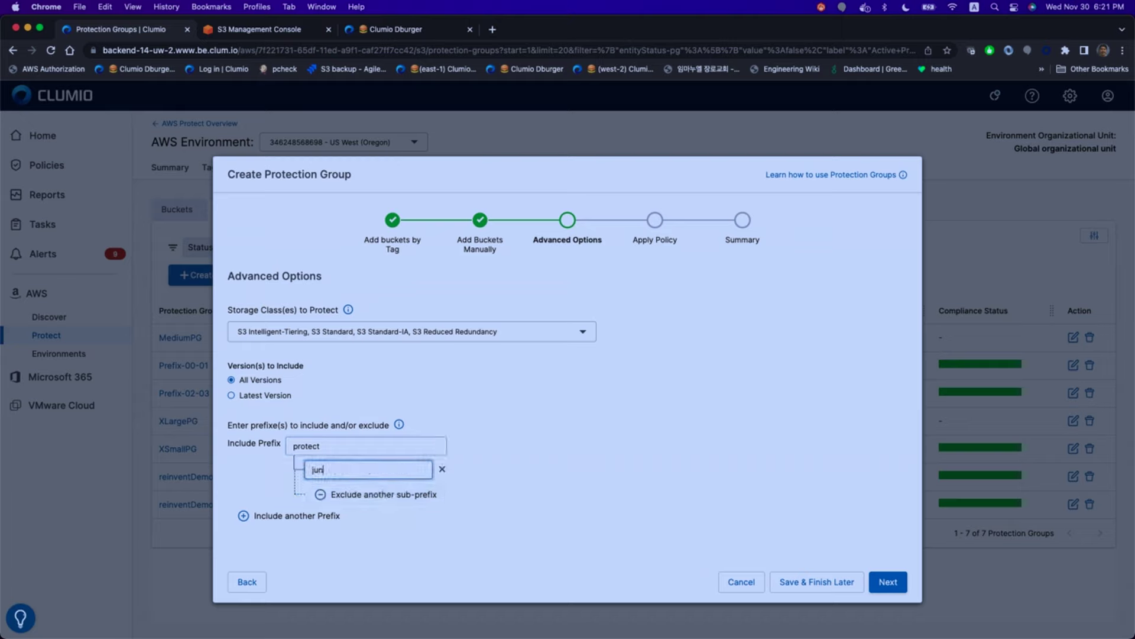
Include a second prefix, important, proceed to the policy choice, and discard the new protection group
{"action": "left_click", "coordinate": [244, 516]}
{"action": "type", "text": "impr"}
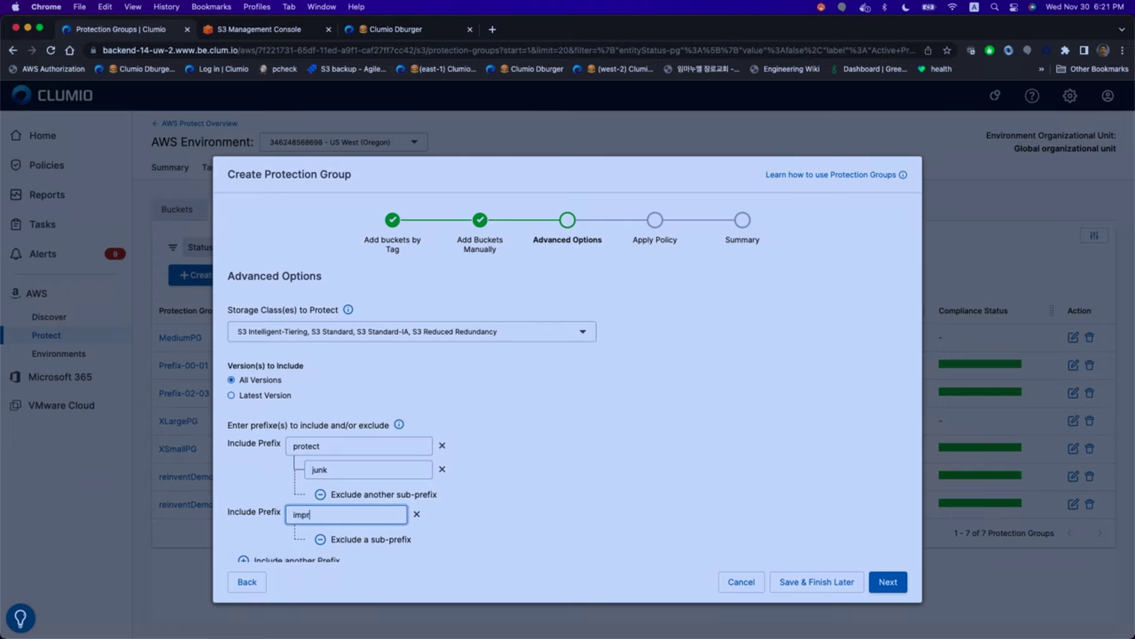
{"action": "type", "text": "ortant"}
{"action": "scroll", "coordinate": [513, 511], "scroll_direction": "down", "scroll_amount": 1}
{"action": "left_click", "coordinate": [893, 581]}
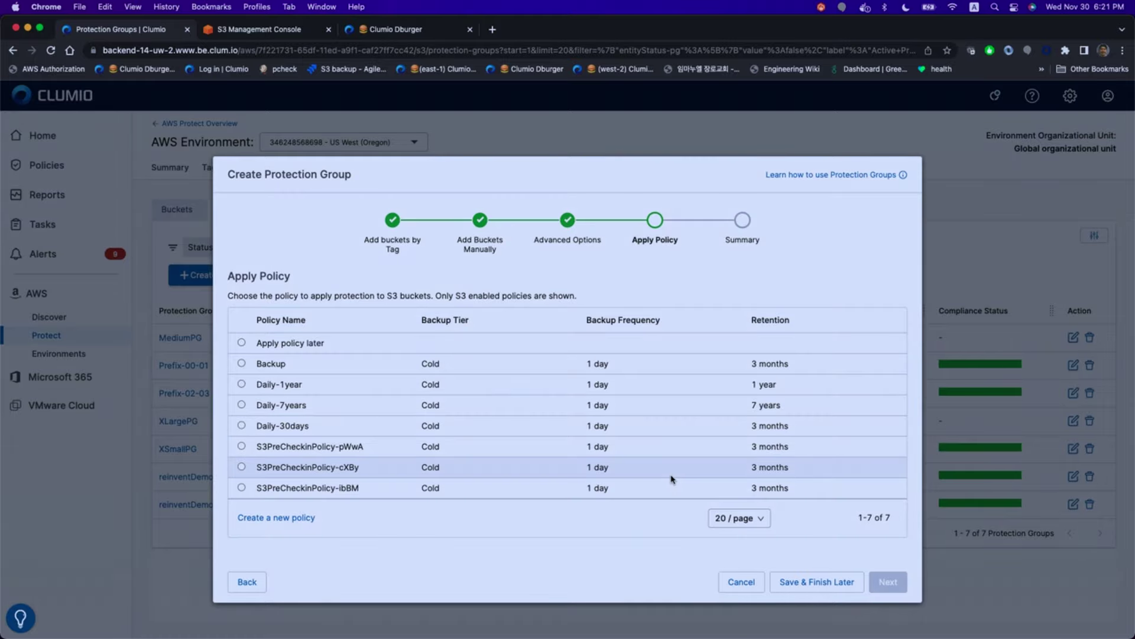
{"action": "left_click", "coordinate": [741, 583]}
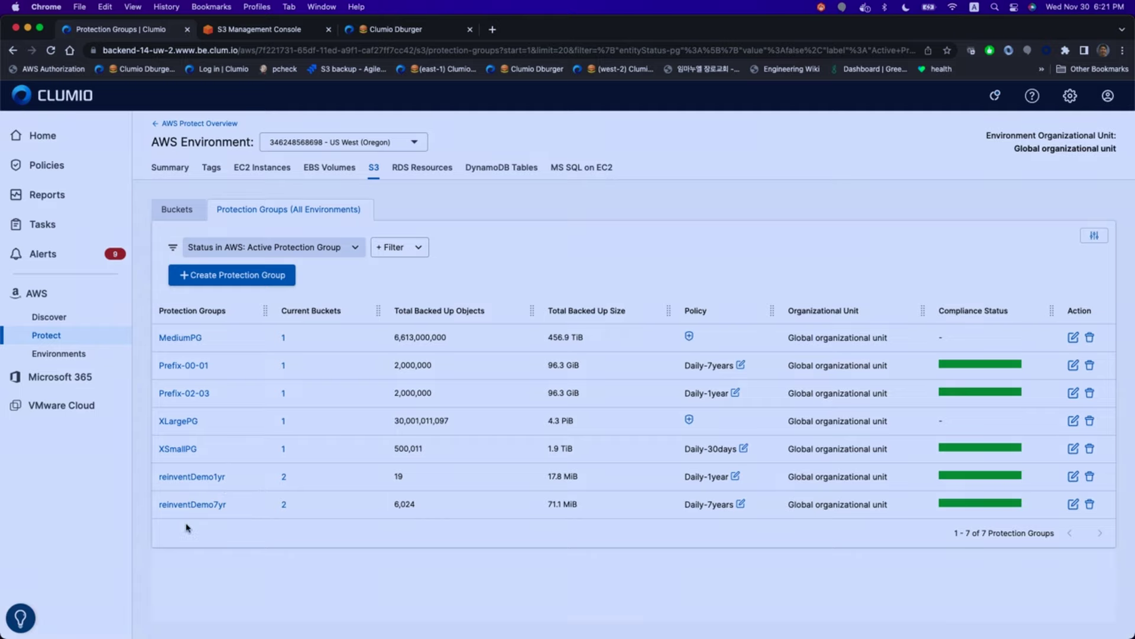
Review the current buckets of the reinventDemo1yr protection group and close the list
{"action": "left_click", "coordinate": [284, 479]}
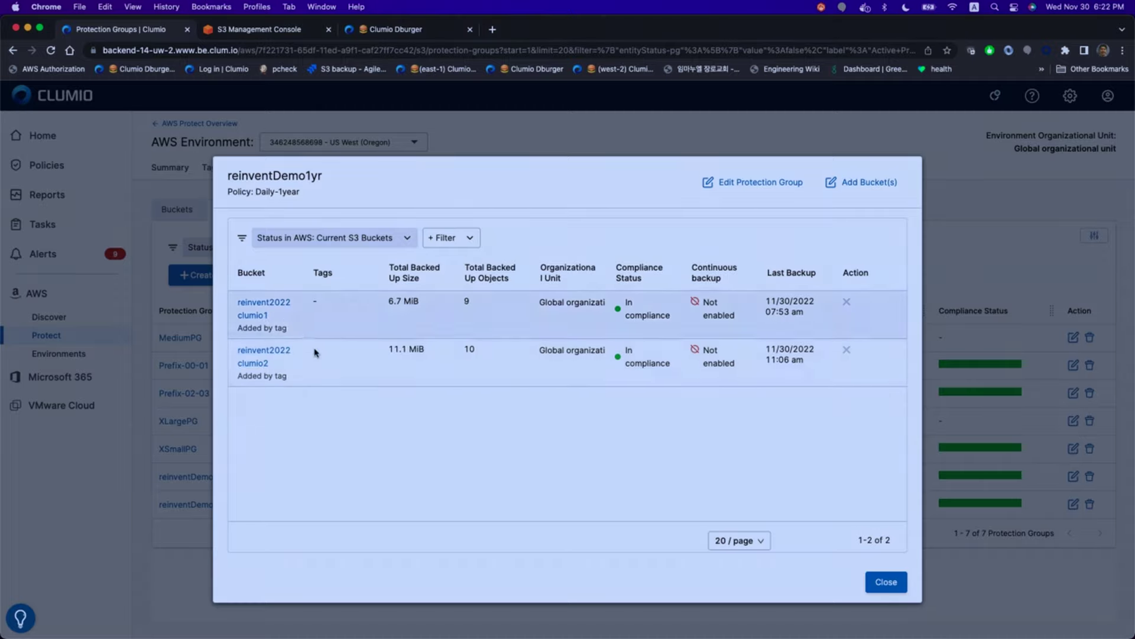
{"action": "left_click", "coordinate": [892, 582]}
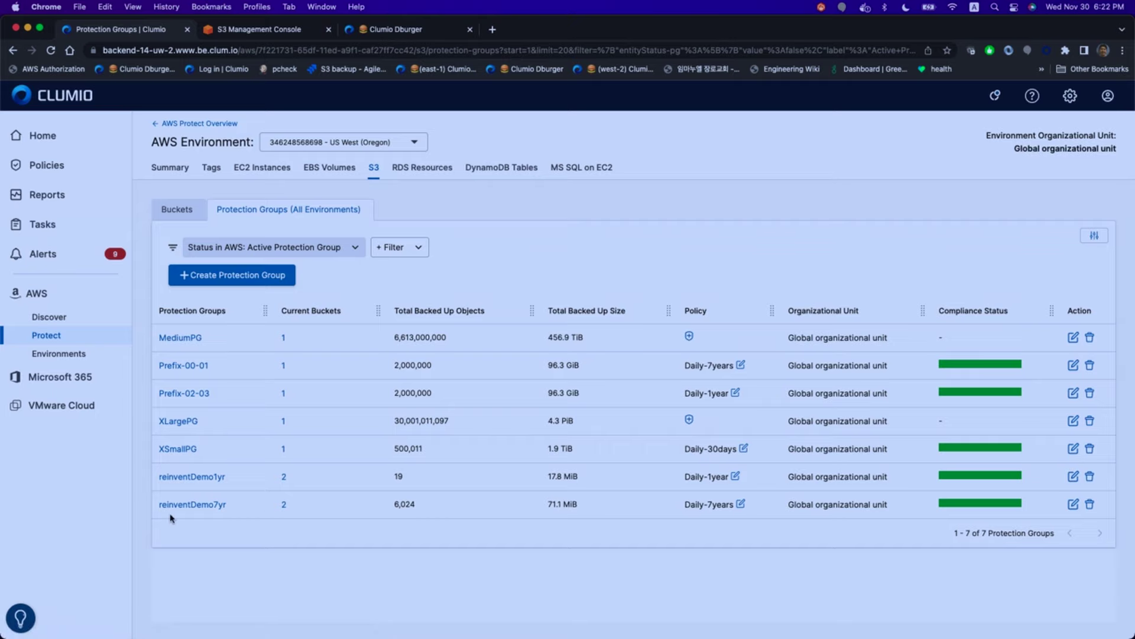
Review the current buckets of the reinventDemo7yr protection group and close the list
{"action": "left_click", "coordinate": [284, 507]}
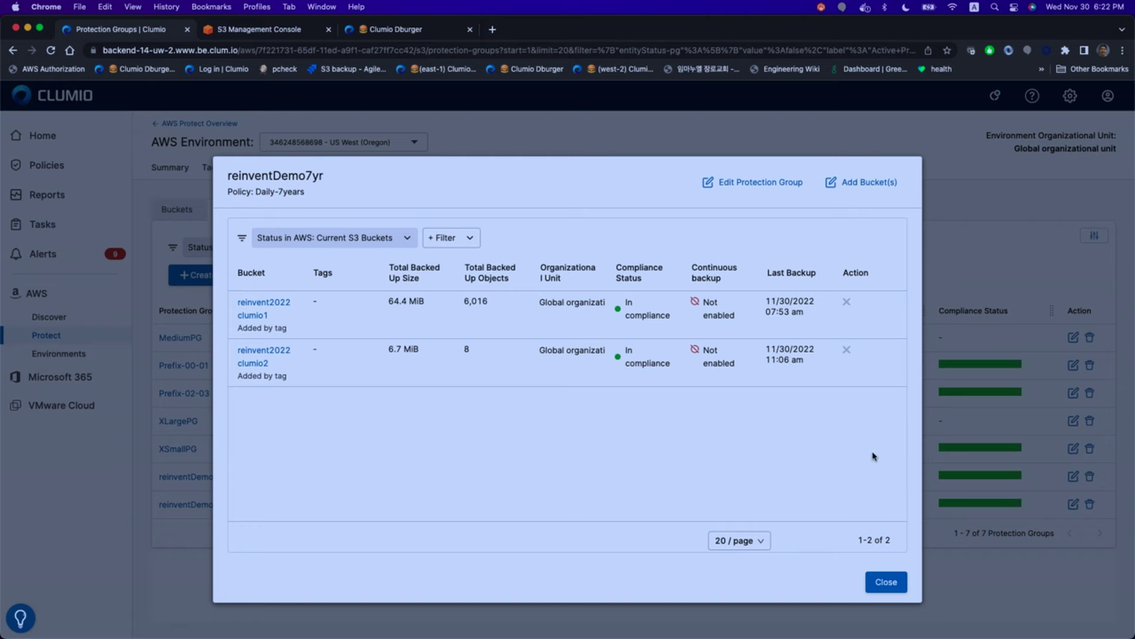
{"action": "left_click", "coordinate": [885, 584]}
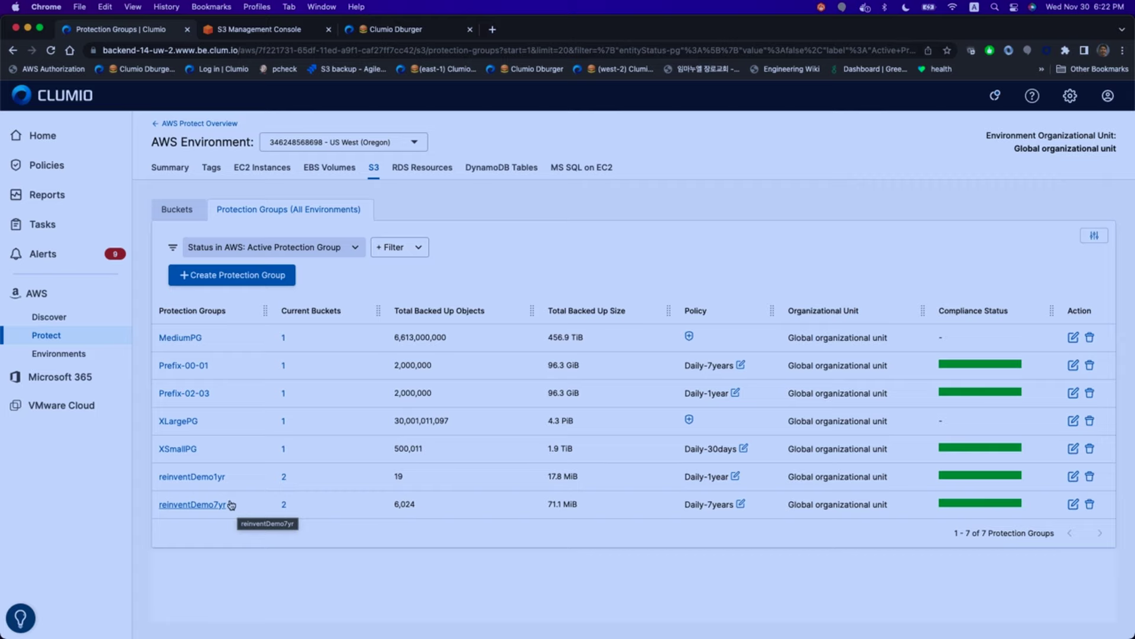
Examine the included prefixes and their sub-prefixes in the reinventDemo1yr protection group, and return to the protection group list
{"action": "left_click", "coordinate": [216, 477]}
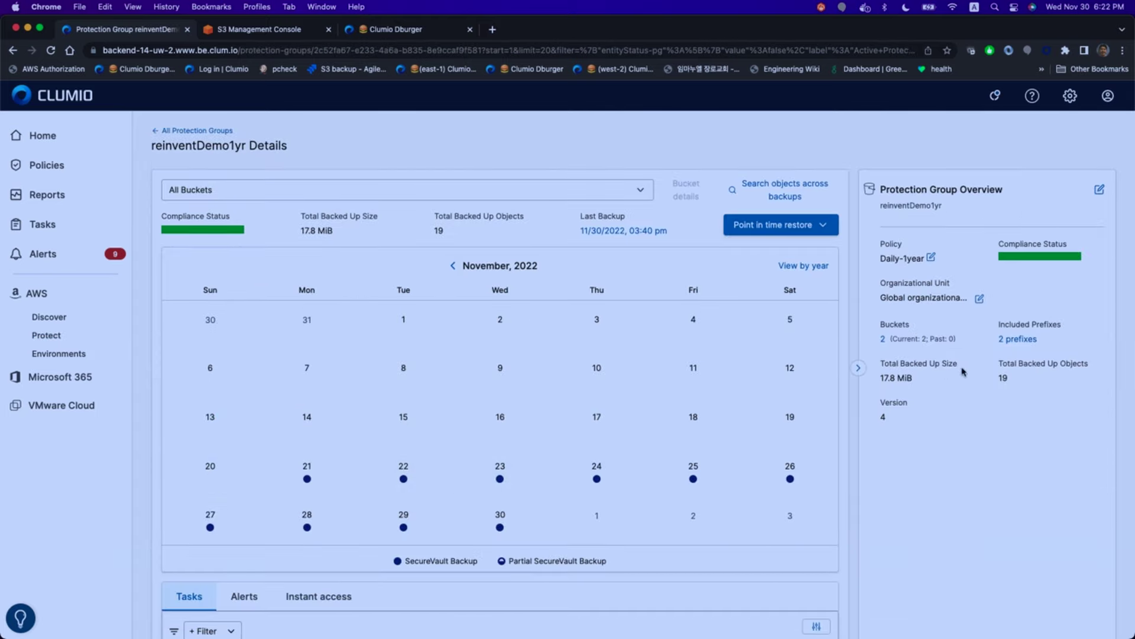
{"action": "left_click", "coordinate": [1033, 338]}
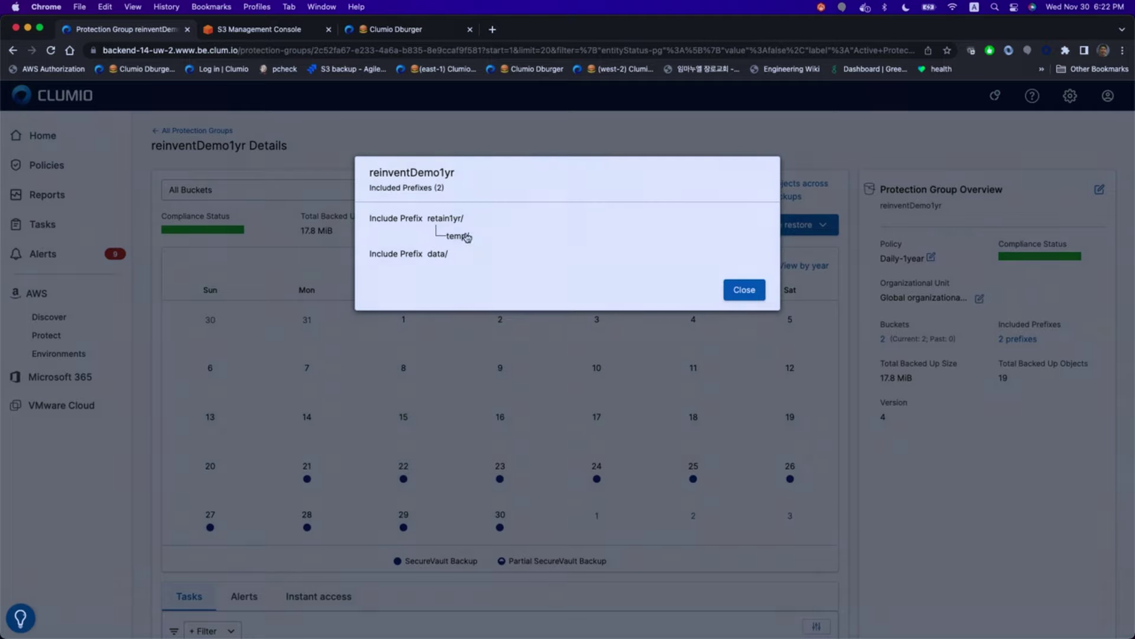
{"action": "double_click", "coordinate": [446, 216]}
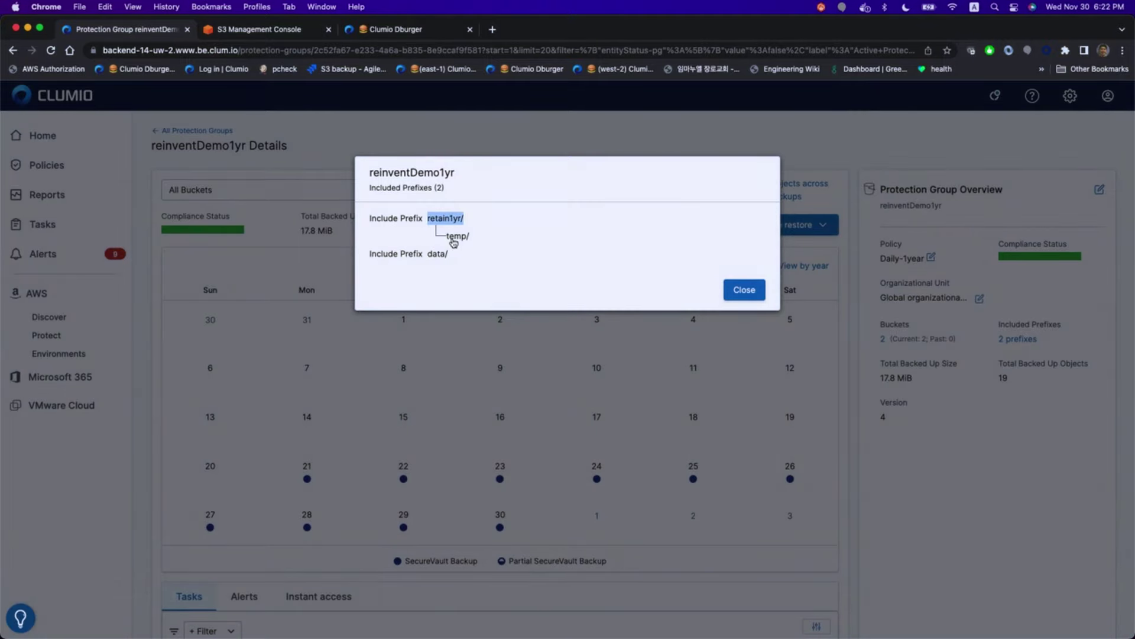
{"action": "double_click", "coordinate": [453, 240]}
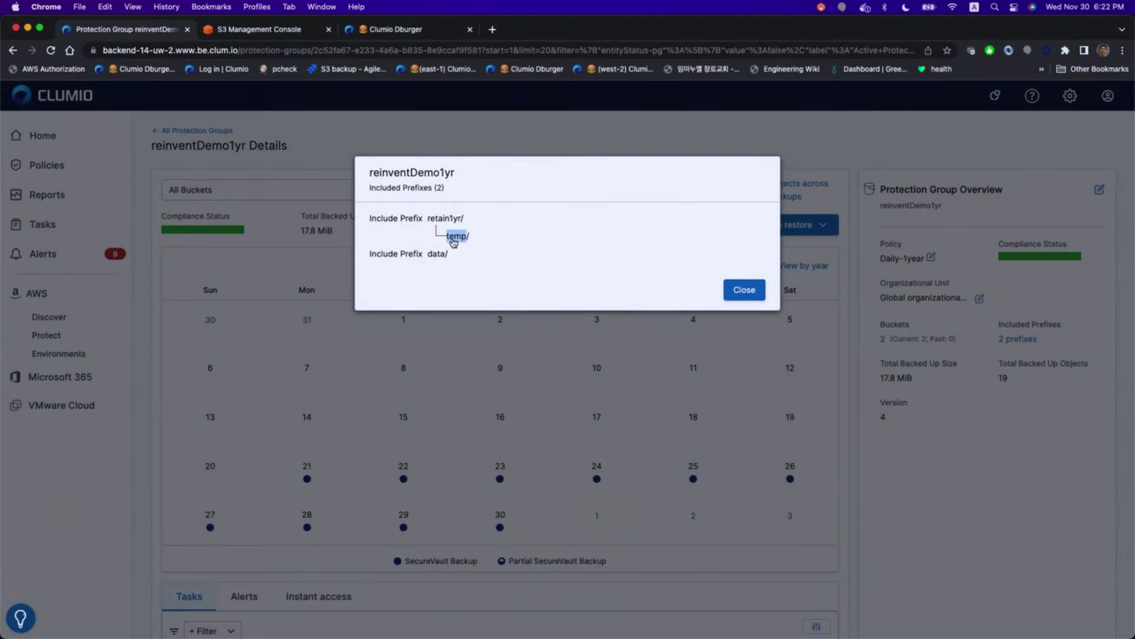
{"action": "left_click", "coordinate": [742, 291]}
{"action": "mouse_move", "coordinate": [919, 260]}
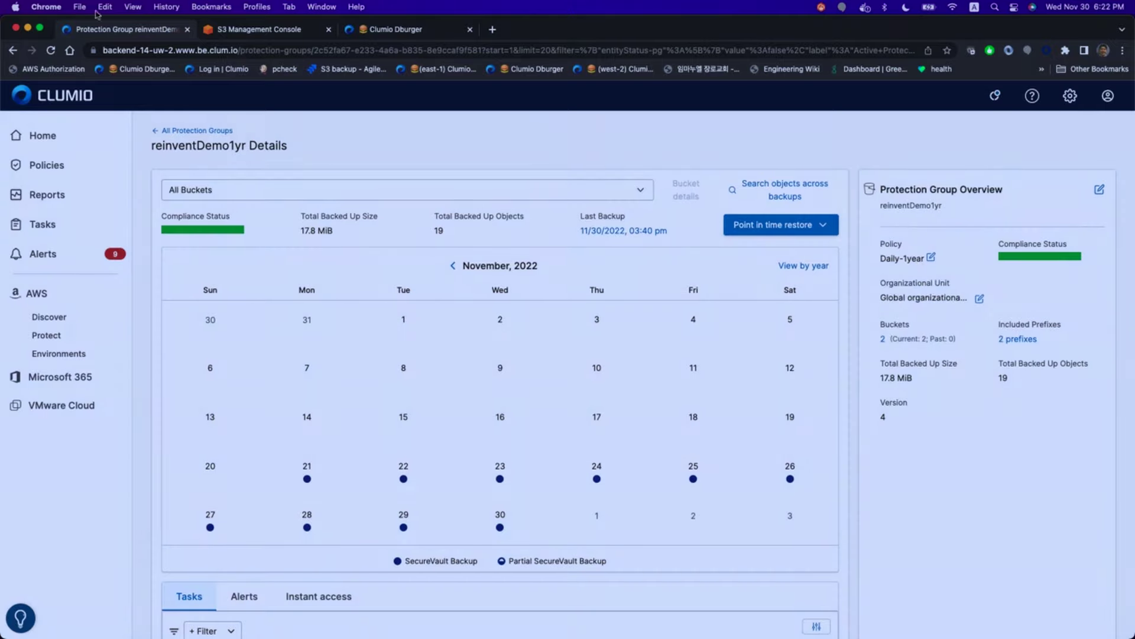
{"action": "left_click", "coordinate": [13, 51]}
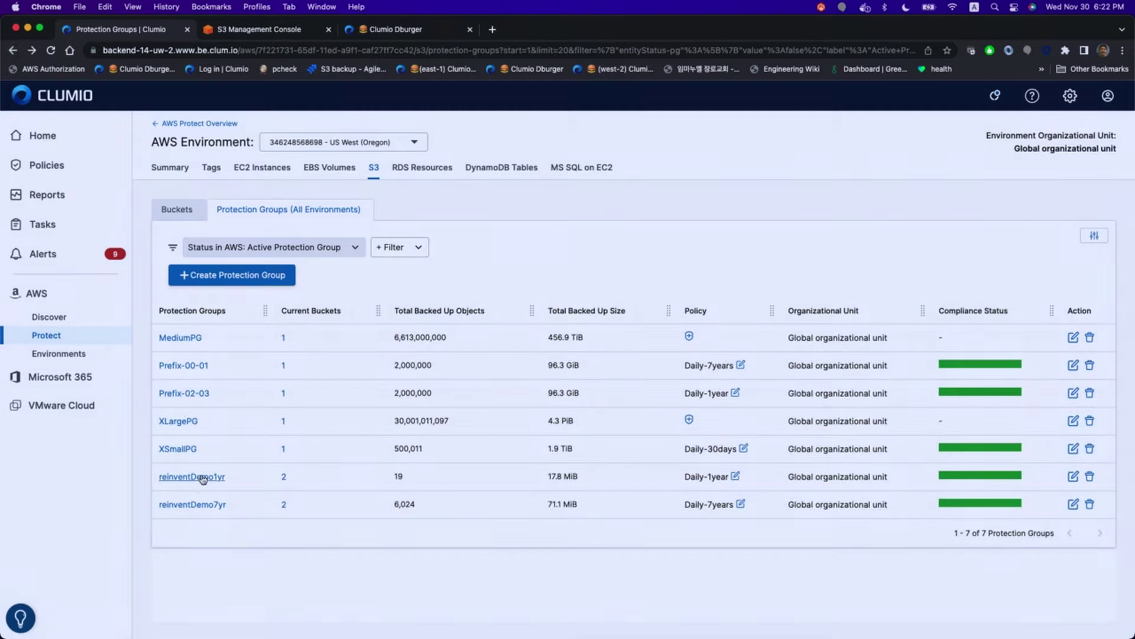
Examine the included prefix of the reinventDemo7yr protection group and close the prefix details
{"action": "left_click", "coordinate": [201, 506]}
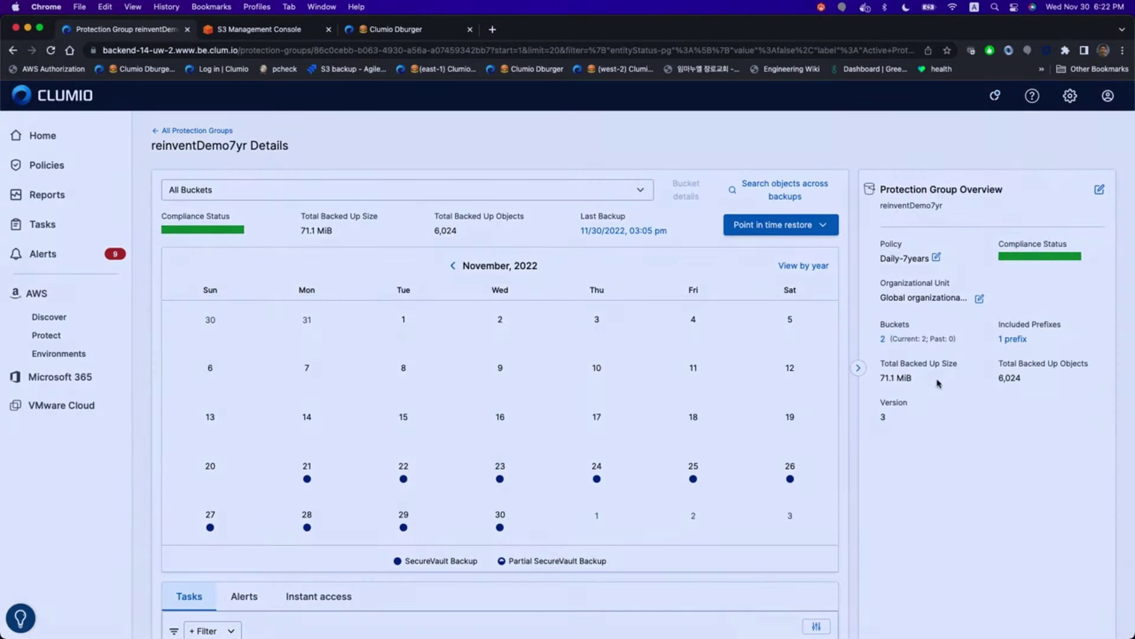
{"action": "left_click", "coordinate": [1015, 342]}
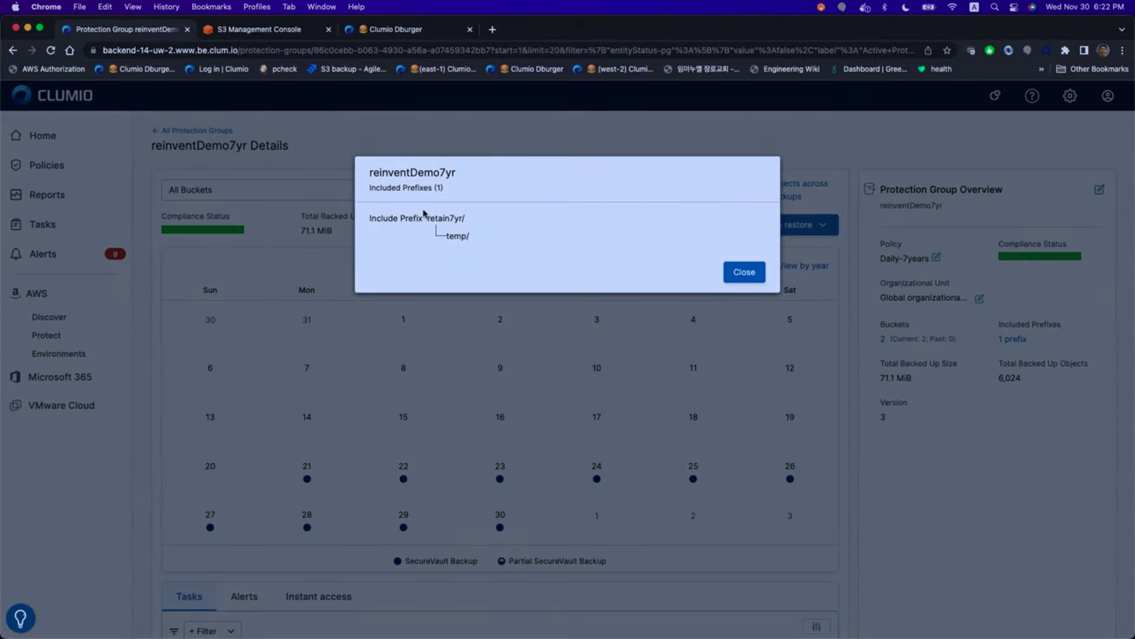
{"action": "left_click", "coordinate": [742, 273]}
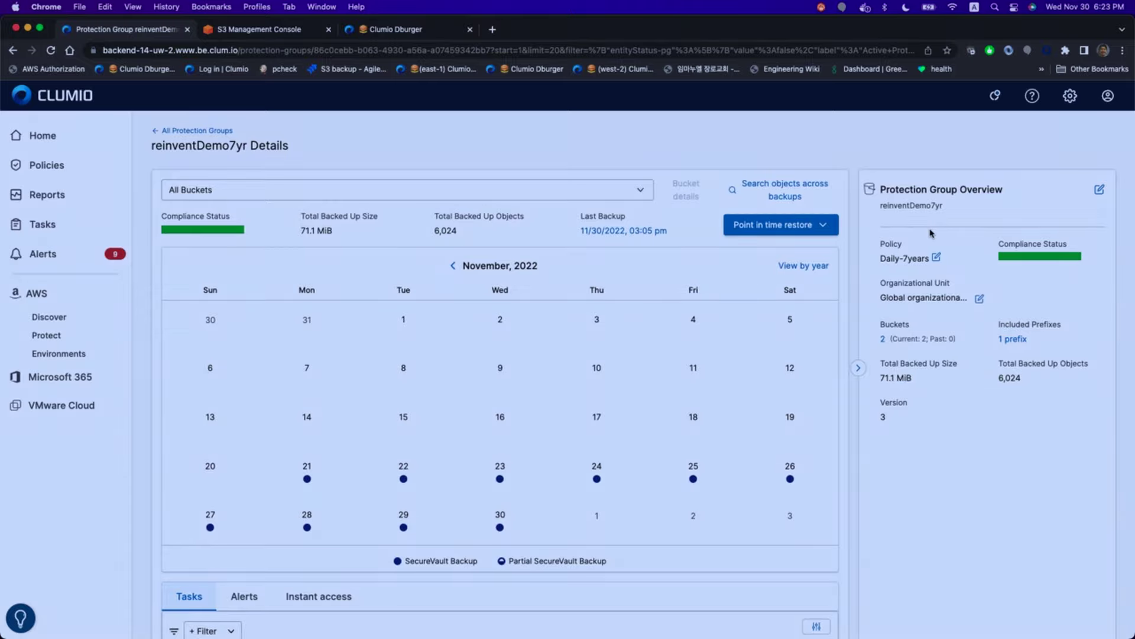
Start a point-in-time prefix/bucket restore of reinventDemo7yr for the bucket reinvent2022clumio1 and proceed to filtering
{"action": "left_click", "coordinate": [834, 227]}
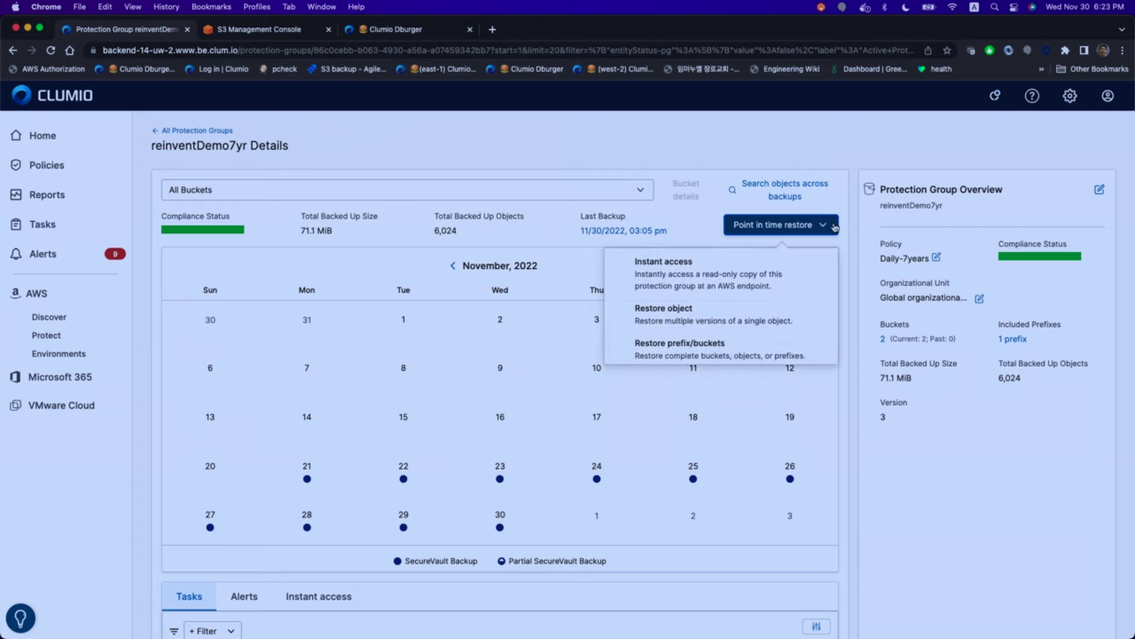
{"action": "left_click", "coordinate": [768, 348]}
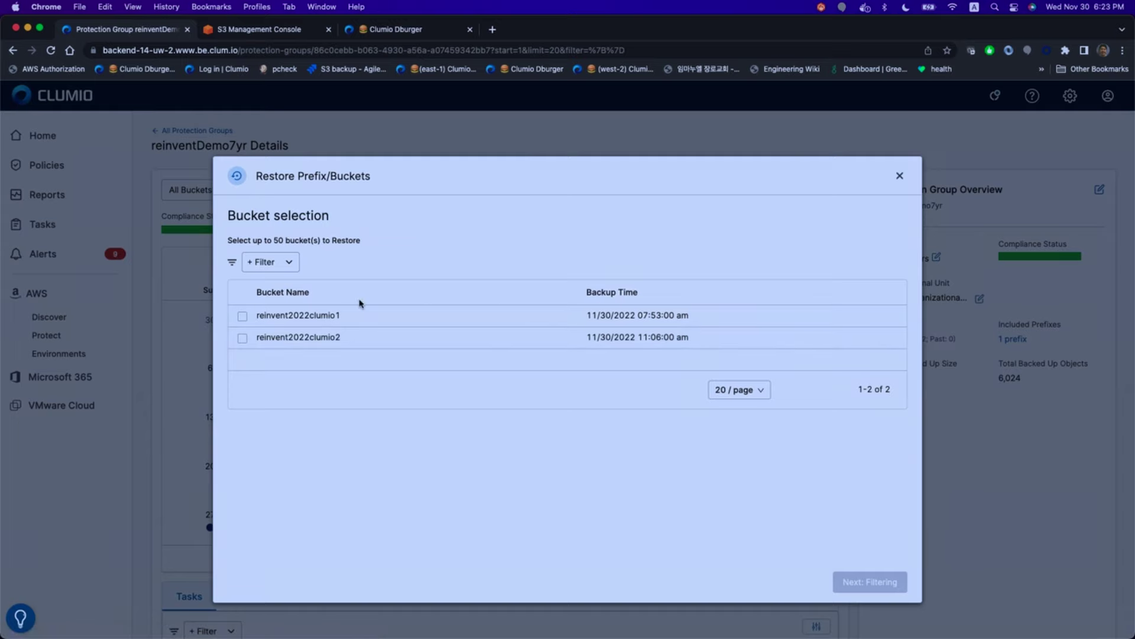
{"action": "left_click", "coordinate": [242, 316]}
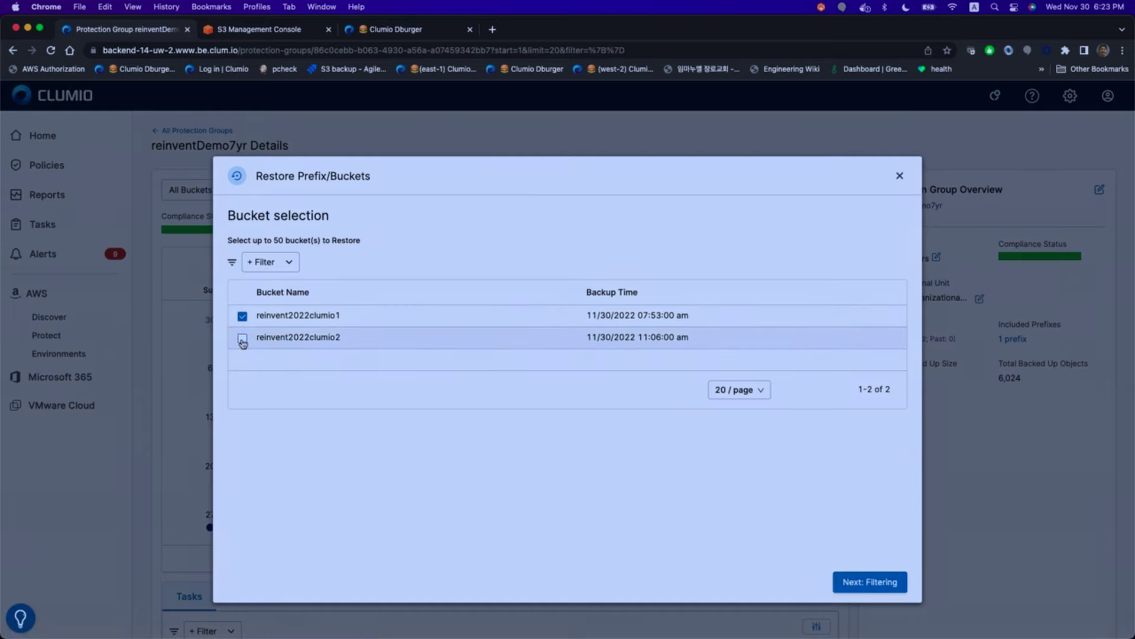
{"action": "left_click", "coordinate": [881, 584]}
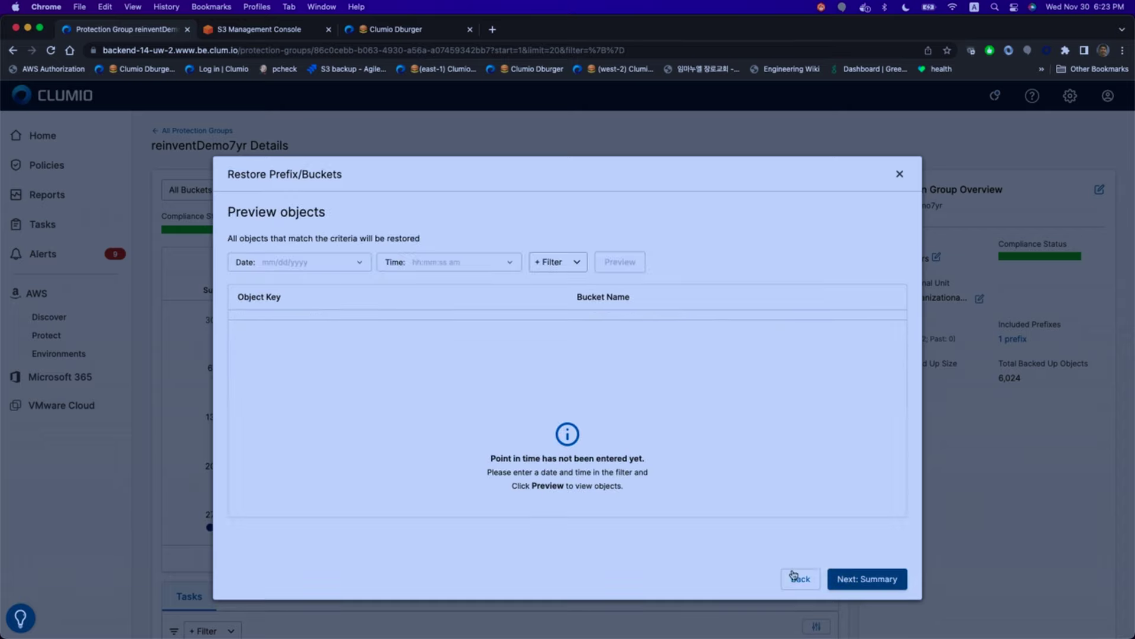
Set the restore point in time to 11/16/2022 at 12:00:02 am
{"action": "left_click", "coordinate": [335, 264]}
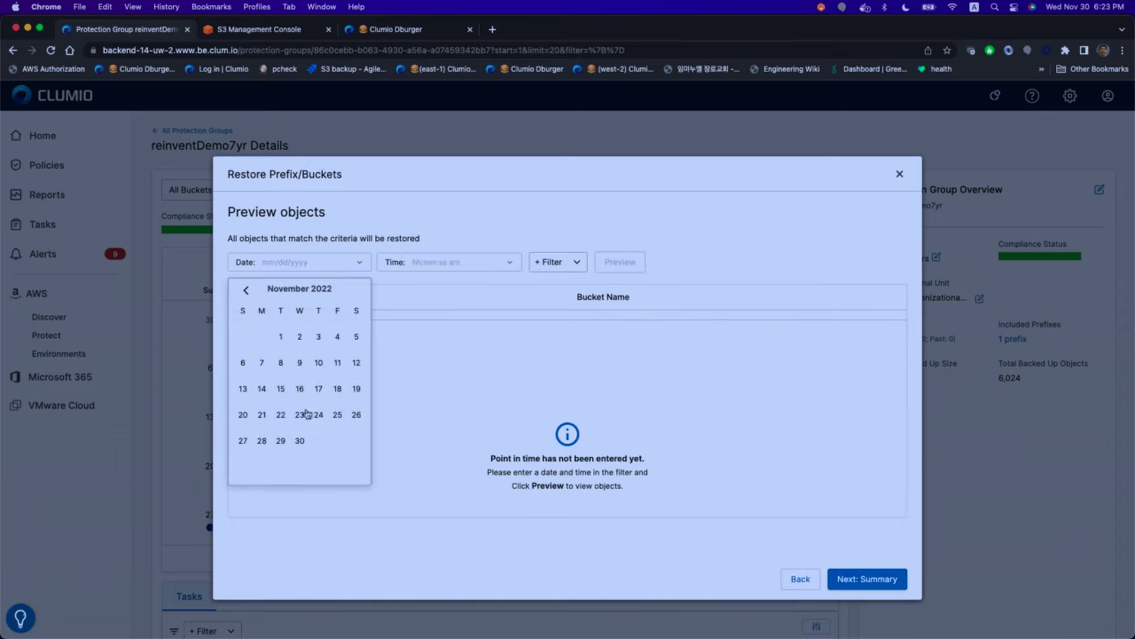
{"action": "left_click", "coordinate": [300, 389]}
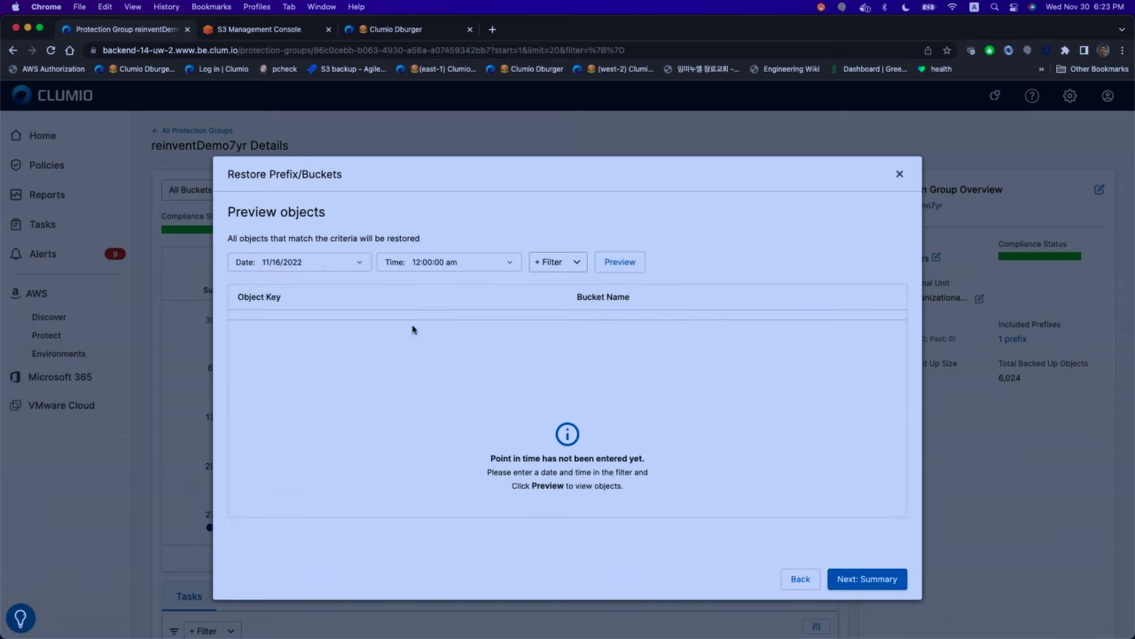
{"action": "left_click", "coordinate": [460, 271]}
{"action": "left_click", "coordinate": [499, 302]}
{"action": "left_click", "coordinate": [502, 373]}
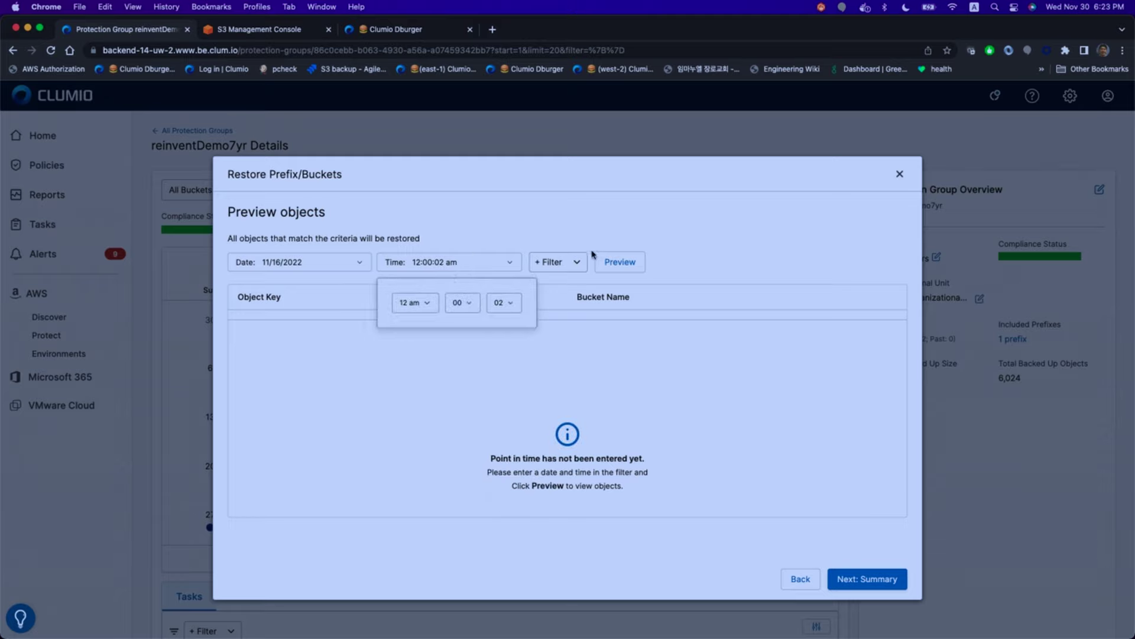
Filter the objects to restore to those whose object key begins with demo
{"action": "left_click", "coordinate": [568, 259]}
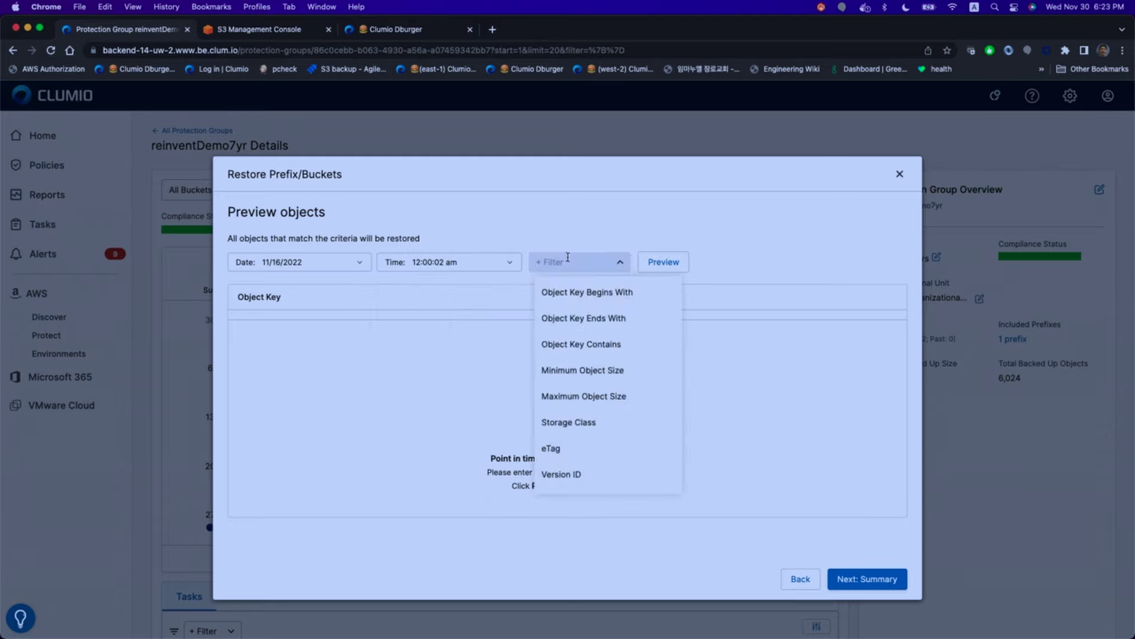
{"action": "left_click", "coordinate": [567, 294]}
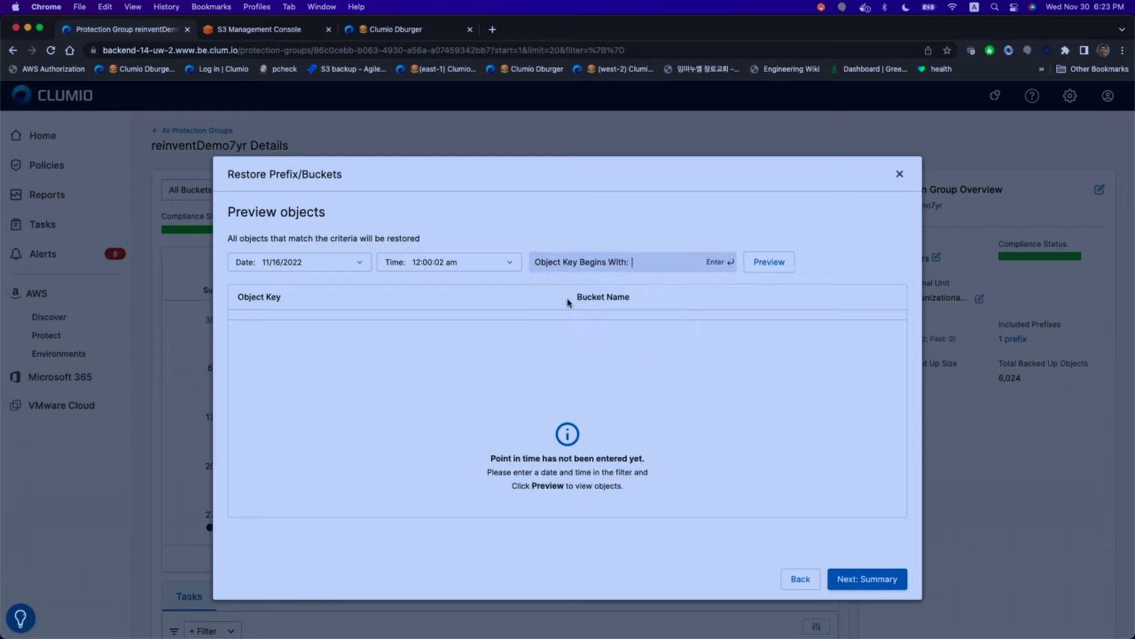
{"action": "type", "text": "demo"}
{"action": "key", "text": "Return"}
Add a minimum object size filter of 1MB and preview the matching objects
{"action": "left_click", "coordinate": [714, 264]}
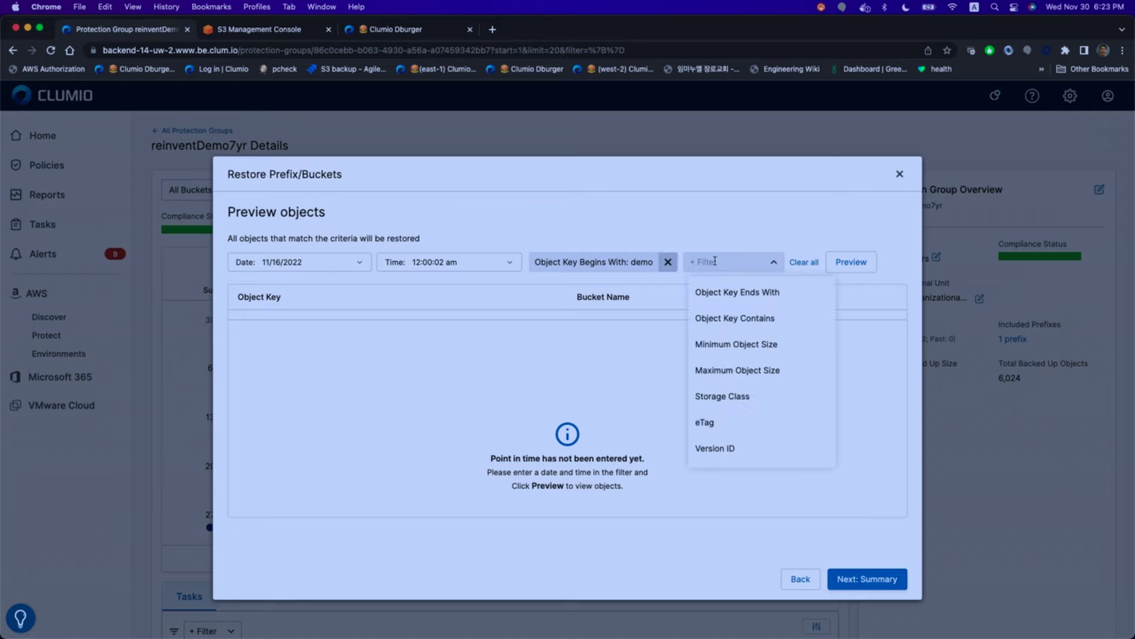
{"action": "left_click", "coordinate": [719, 344]}
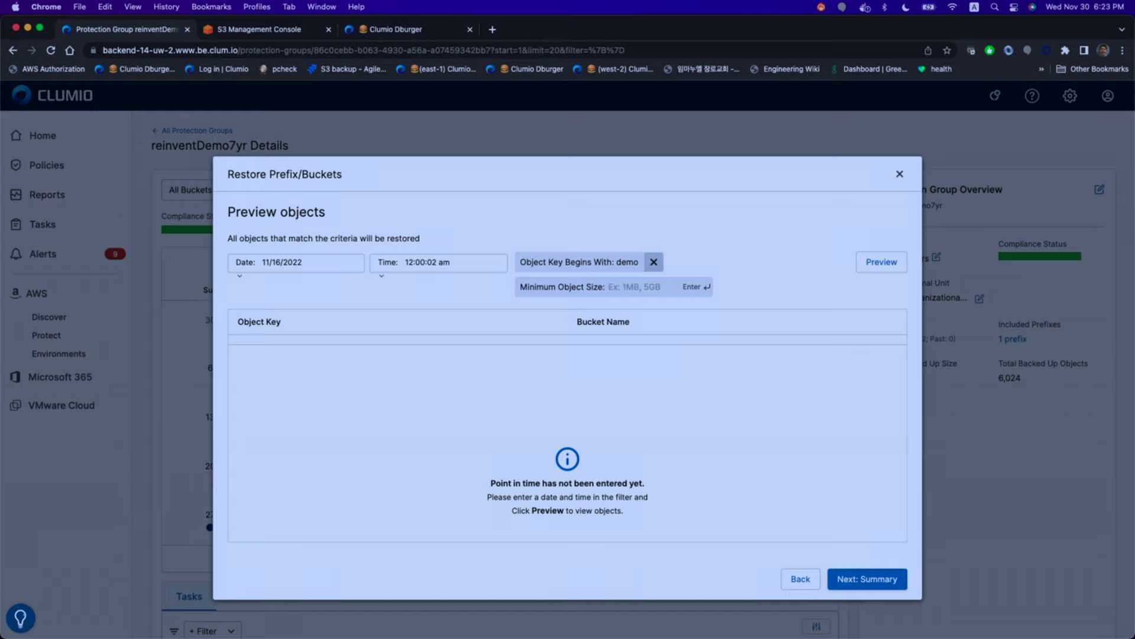
{"action": "type", "text": "1MB"}
{"action": "key", "text": "Return"}
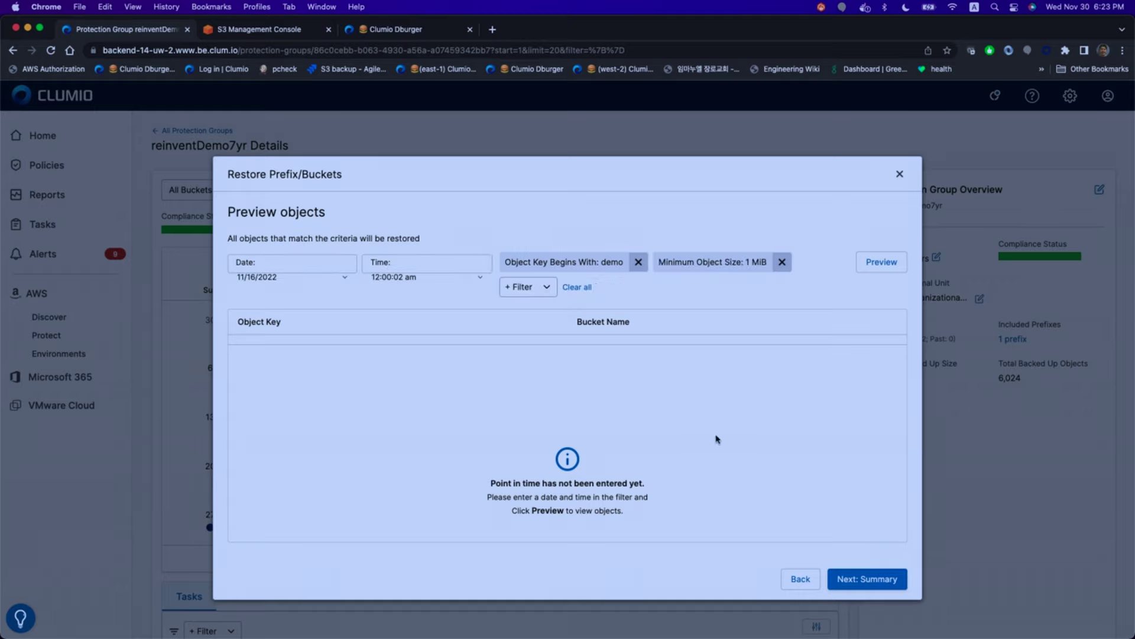
{"action": "left_click", "coordinate": [882, 262]}
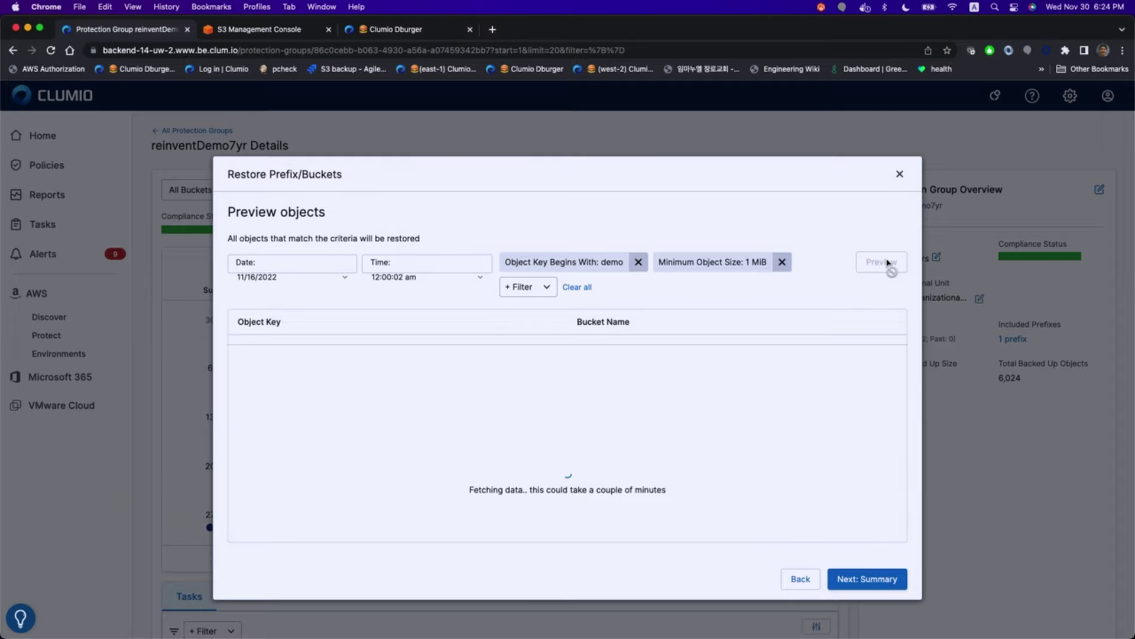
Proceed to the restore summary and review the source protection group, selected bucket and chosen filters
{"action": "left_click", "coordinate": [869, 578]}
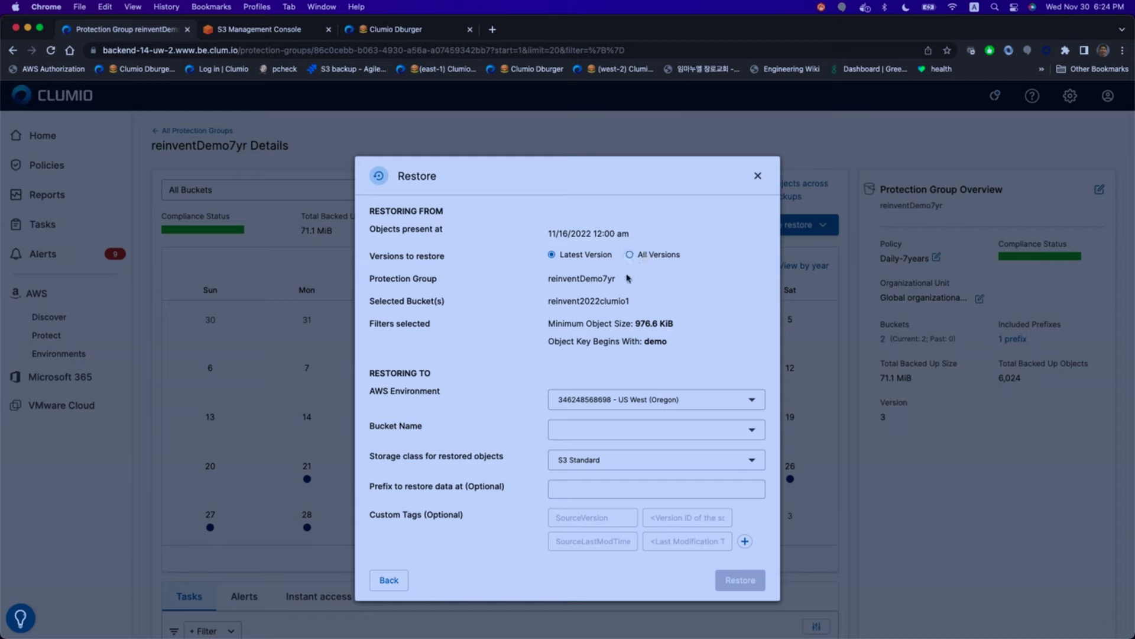
{"action": "double_click", "coordinate": [569, 276]}
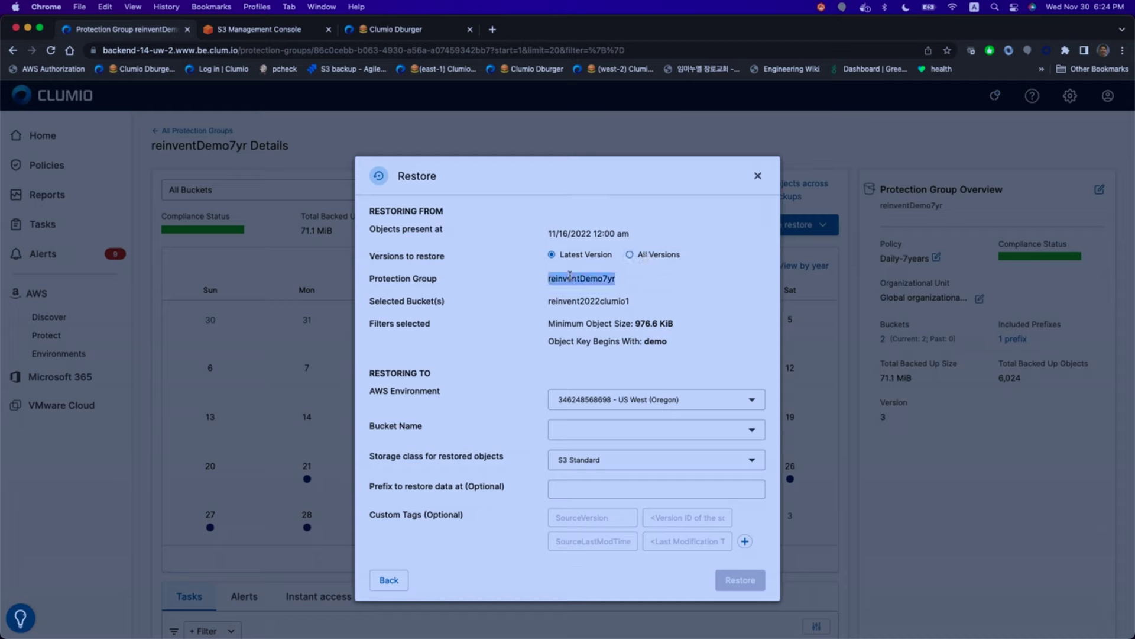
{"action": "double_click", "coordinate": [568, 301]}
{"action": "left_click", "coordinate": [562, 319]}
{"action": "left_click_drag", "start_coordinate": [562, 318], "coordinate": [667, 341]}
Review the restore destination options for AWS environment, bucket, storage class and prefix, and close the restore without running it
{"action": "left_click", "coordinate": [651, 398]}
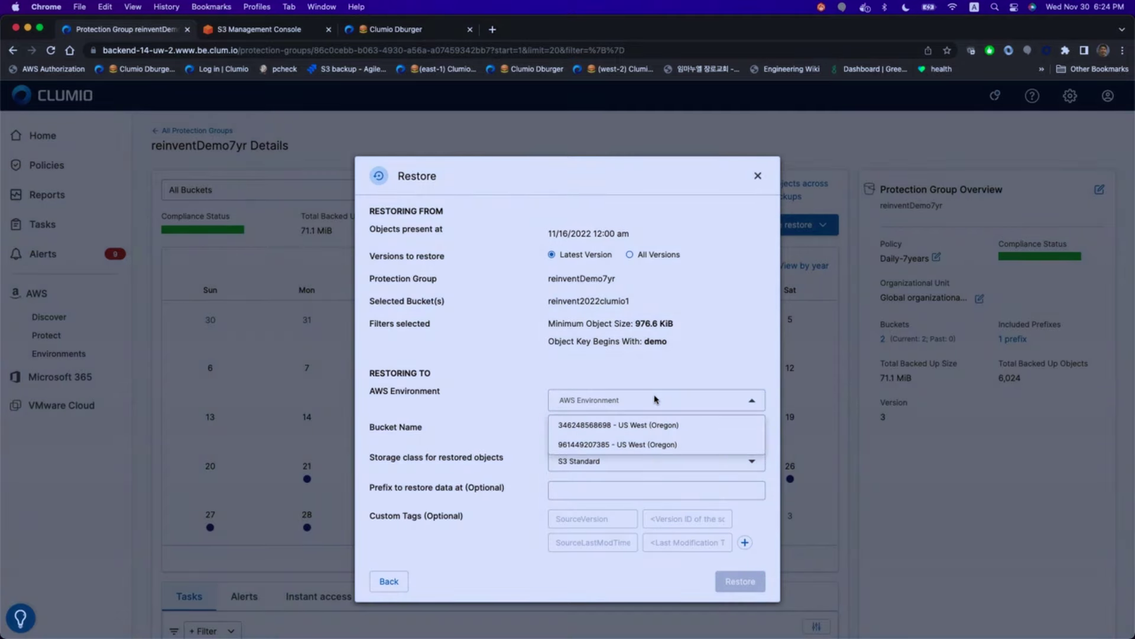
{"action": "left_click", "coordinate": [503, 424]}
{"action": "left_click", "coordinate": [603, 434]}
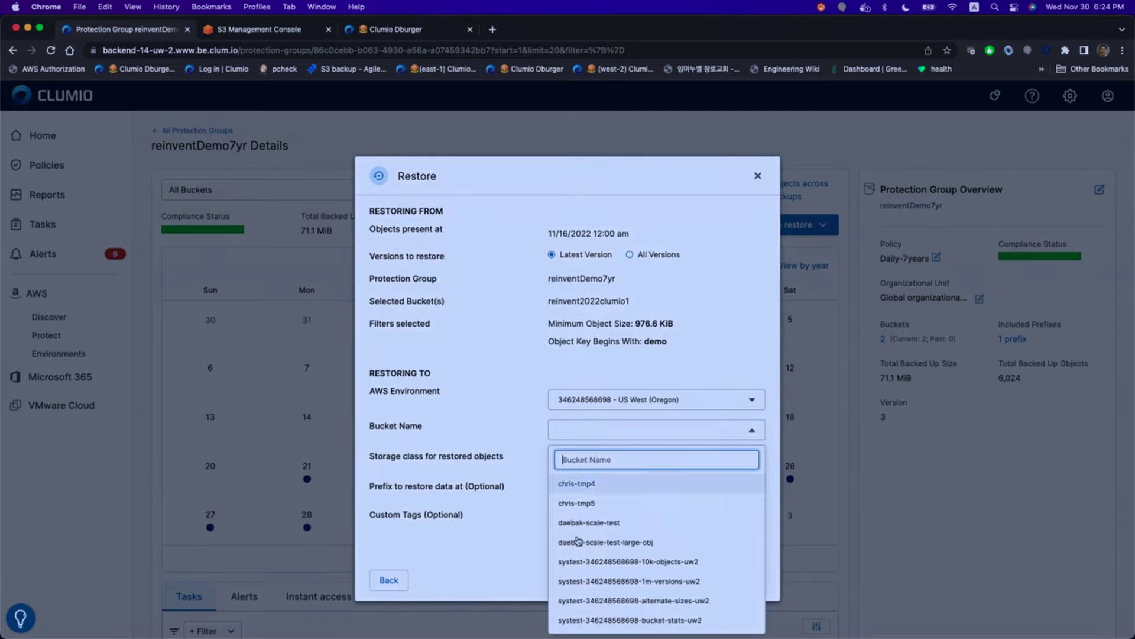
{"action": "left_click", "coordinate": [444, 460]}
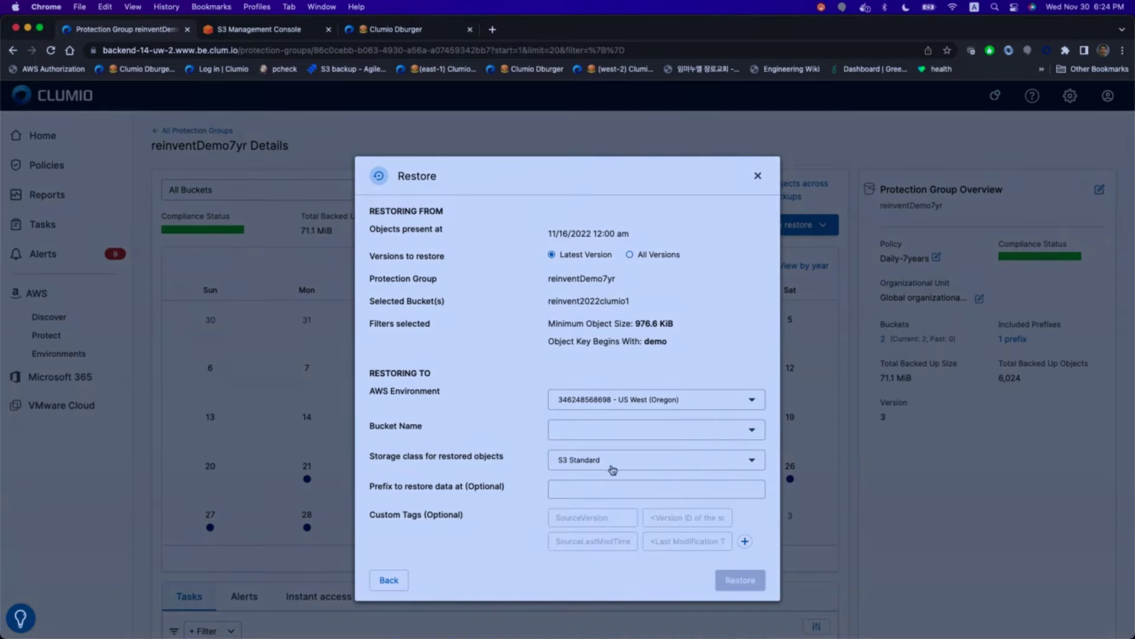
{"action": "left_click", "coordinate": [586, 464]}
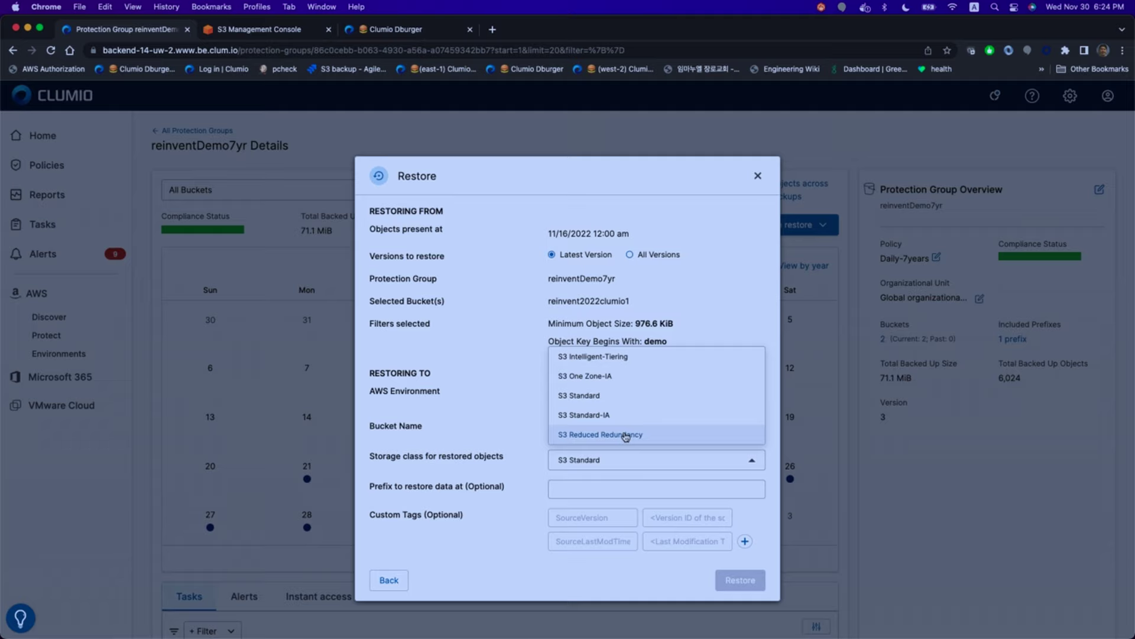
{"action": "left_click", "coordinate": [479, 448]}
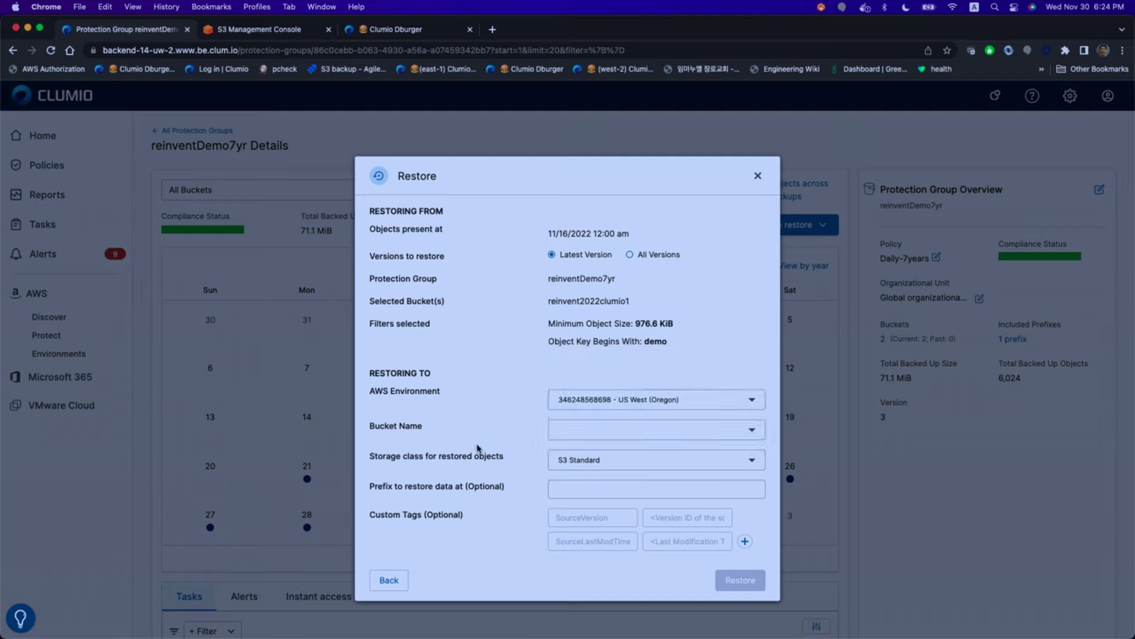
{"action": "left_click", "coordinate": [556, 490]}
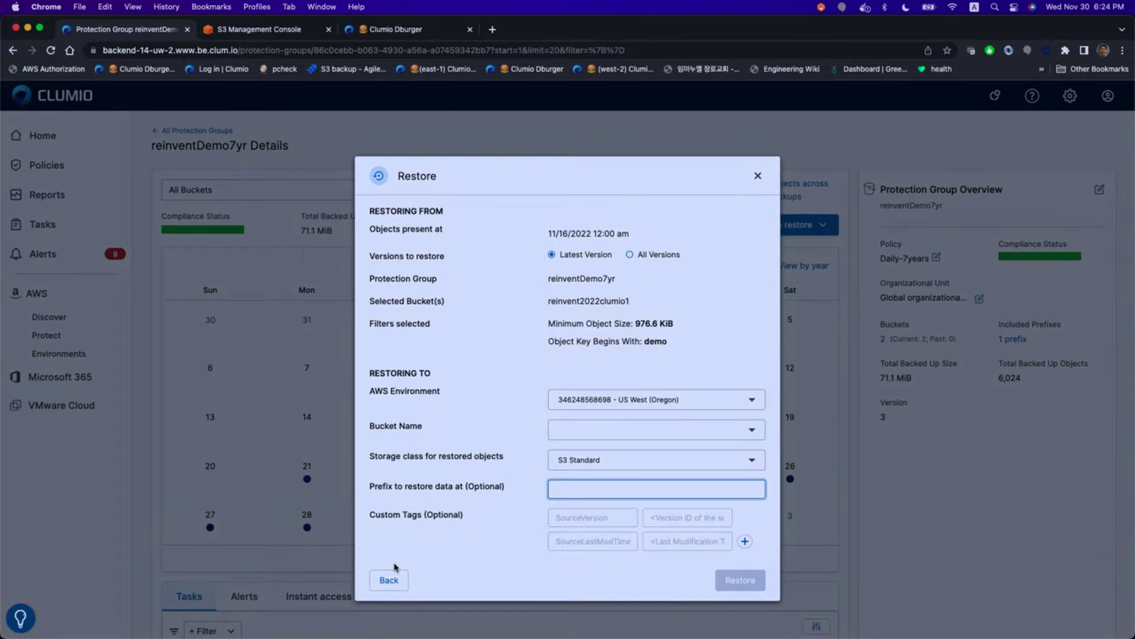
{"action": "left_click", "coordinate": [757, 175]}
View the point-in-time restore choices, open the single-object restore and close it
{"action": "left_click", "coordinate": [763, 225]}
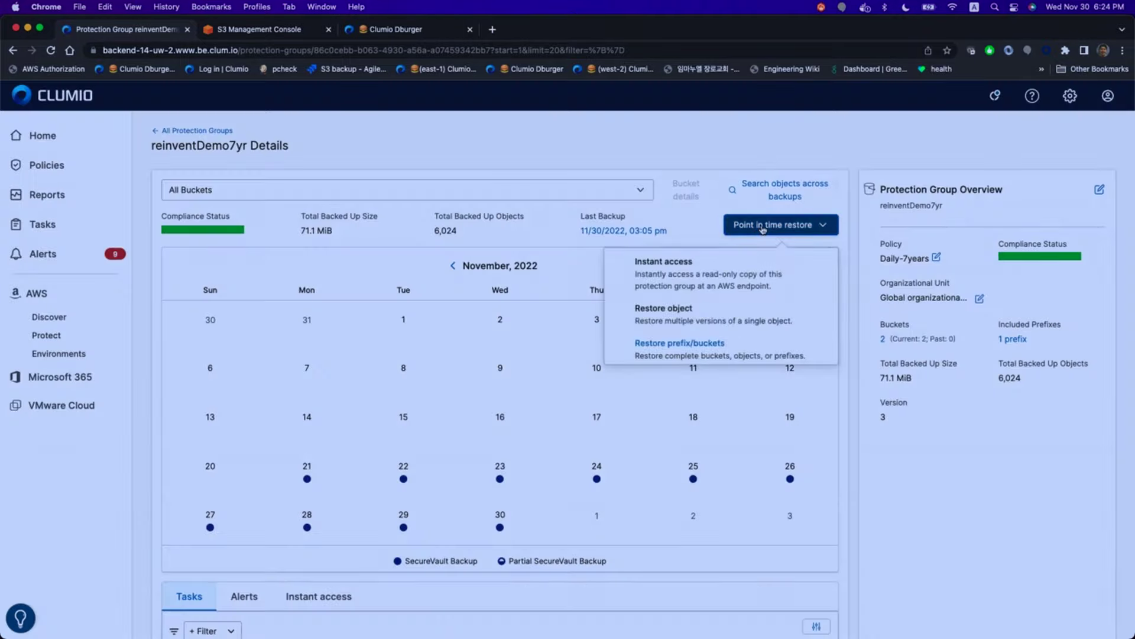
{"action": "left_click", "coordinate": [673, 321]}
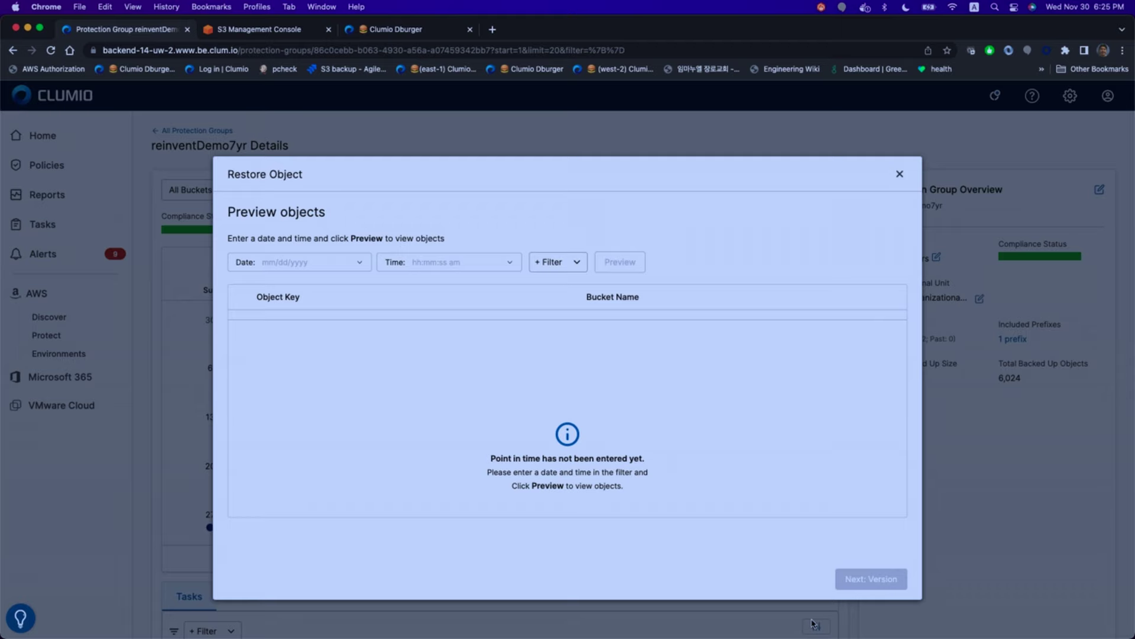
{"action": "left_click", "coordinate": [900, 174]}
Show the backup details for November 30, 2022 in the reinventDemo7yr backup calendar
{"action": "scroll", "coordinate": [528, 434], "scroll_direction": "down", "scroll_amount": 1}
{"action": "left_click", "coordinate": [502, 482]}
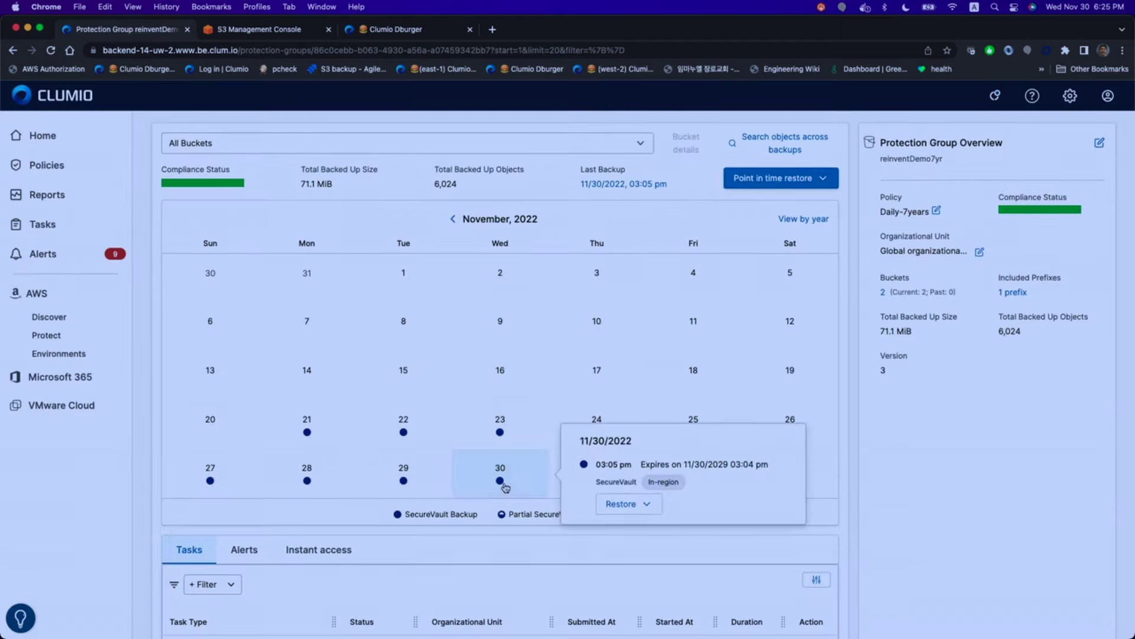
Create an instant access endpoint named reinventLive from the November 30, 2022 03:05 pm backup
{"action": "left_click", "coordinate": [633, 506]}
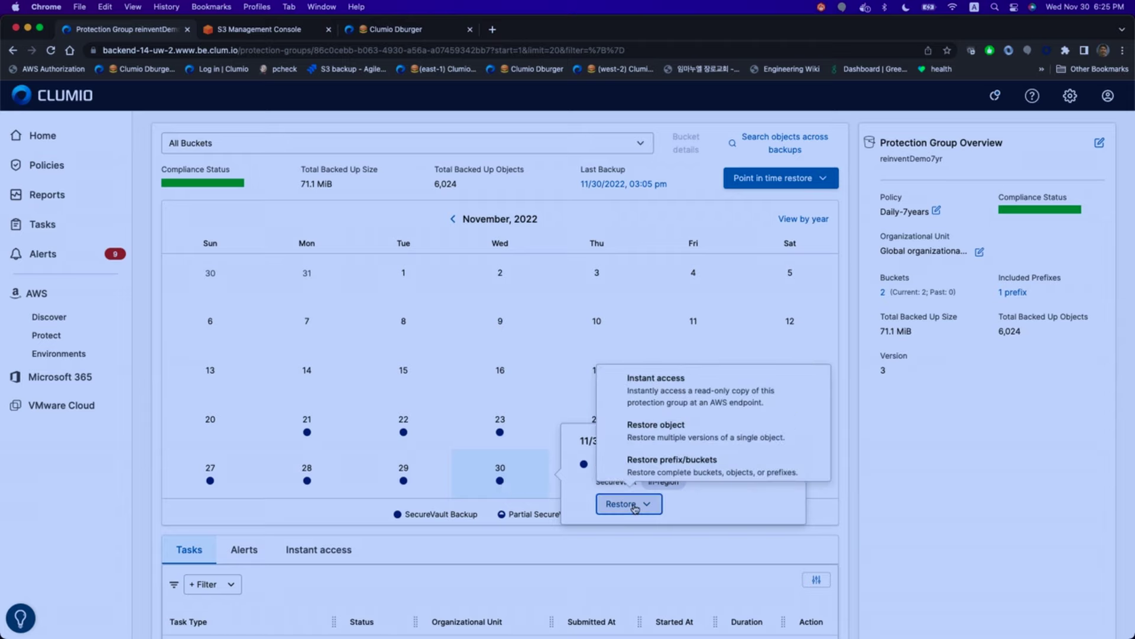
{"action": "left_click", "coordinate": [695, 402]}
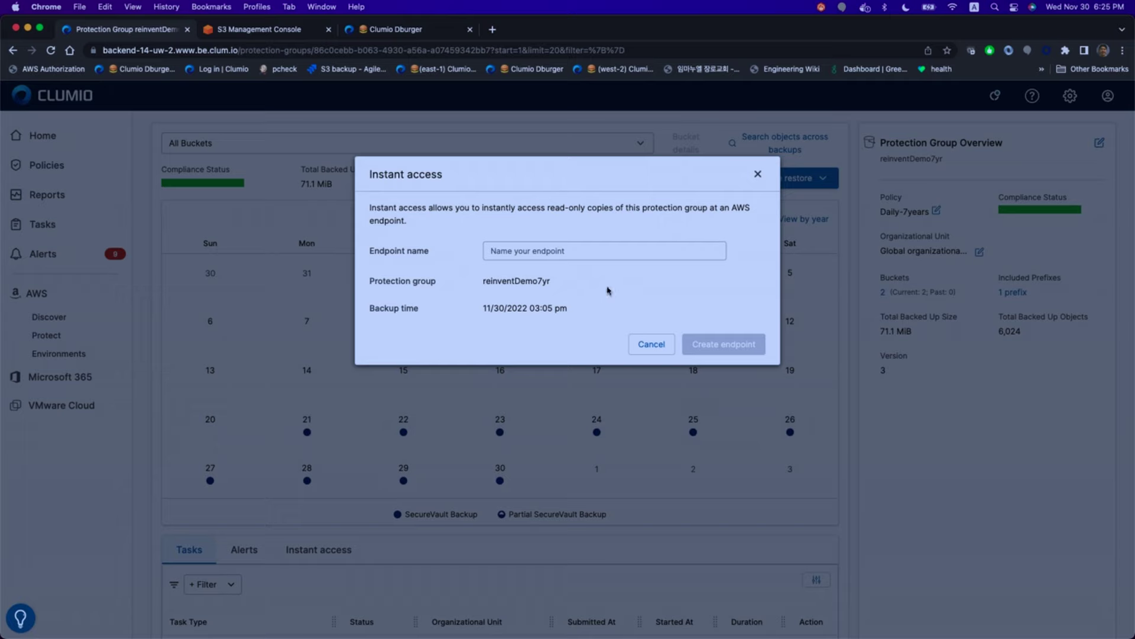
{"action": "left_click", "coordinate": [609, 253]}
{"action": "type", "text": "rei"}
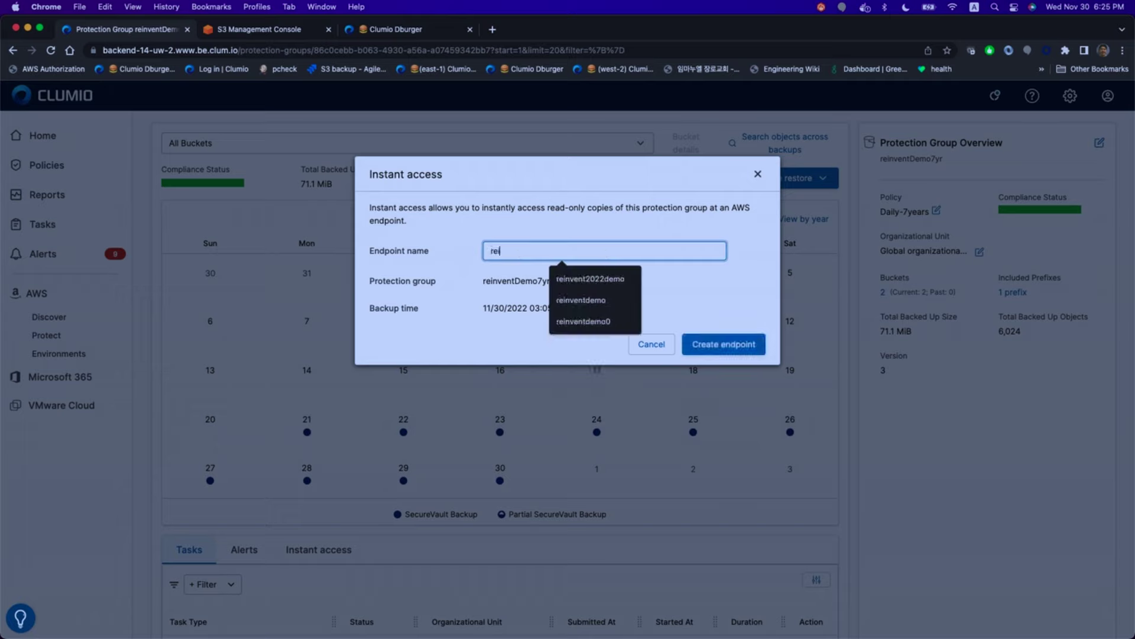
{"action": "type", "text": "nventLive"}
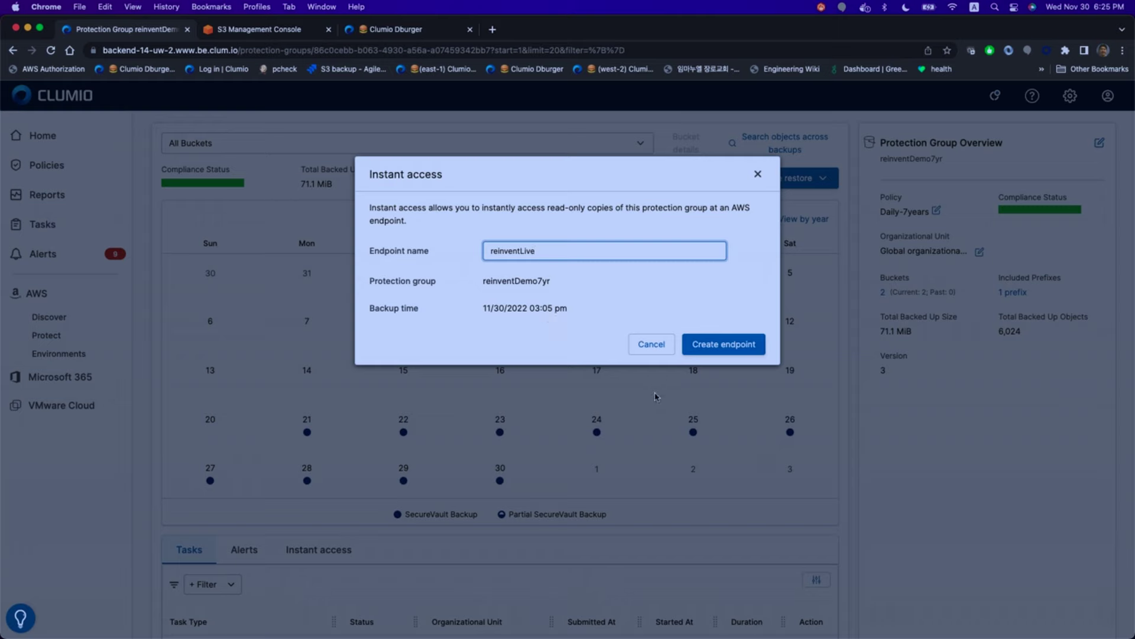
{"action": "left_click", "coordinate": [722, 343]}
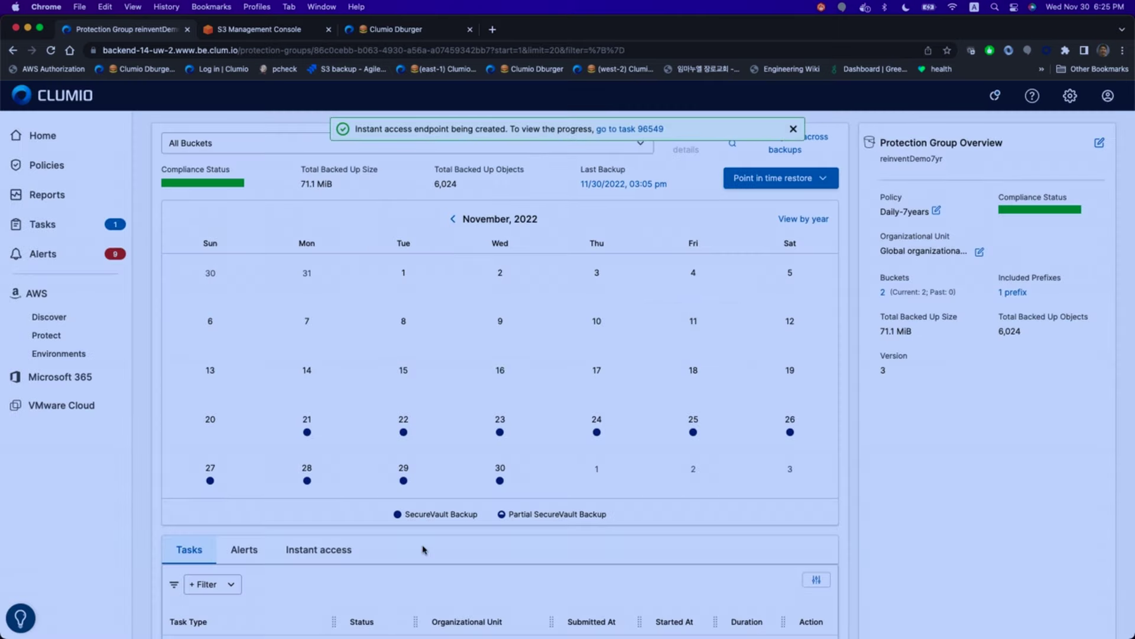
Check the creation of the reinventLive endpoint in the protection group's instant access list and task list
{"action": "scroll", "coordinate": [418, 532], "scroll_direction": "down", "scroll_amount": 5}
{"action": "left_click", "coordinate": [324, 317]}
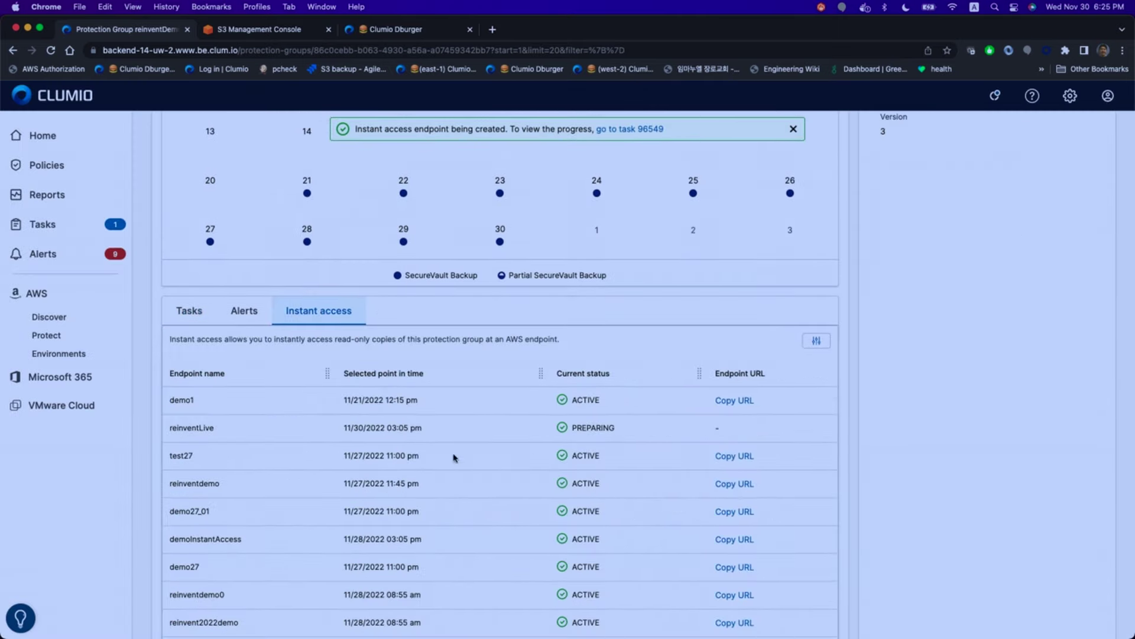
{"action": "scroll", "coordinate": [464, 461], "scroll_direction": "down", "scroll_amount": 3}
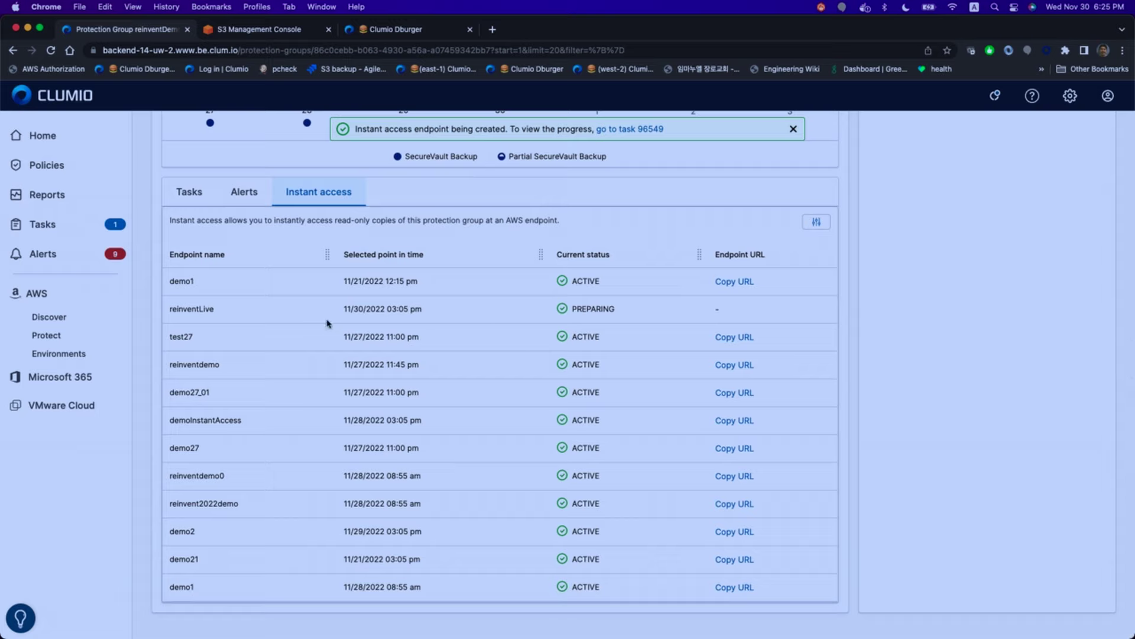
{"action": "double_click", "coordinate": [168, 314]}
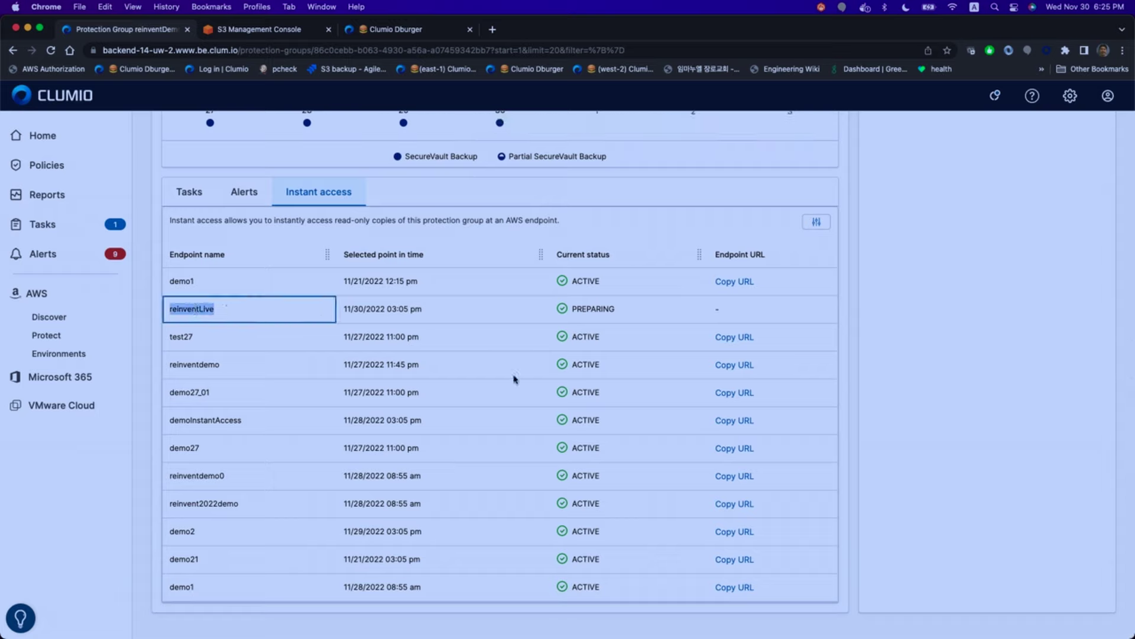
{"action": "left_click", "coordinate": [188, 194]}
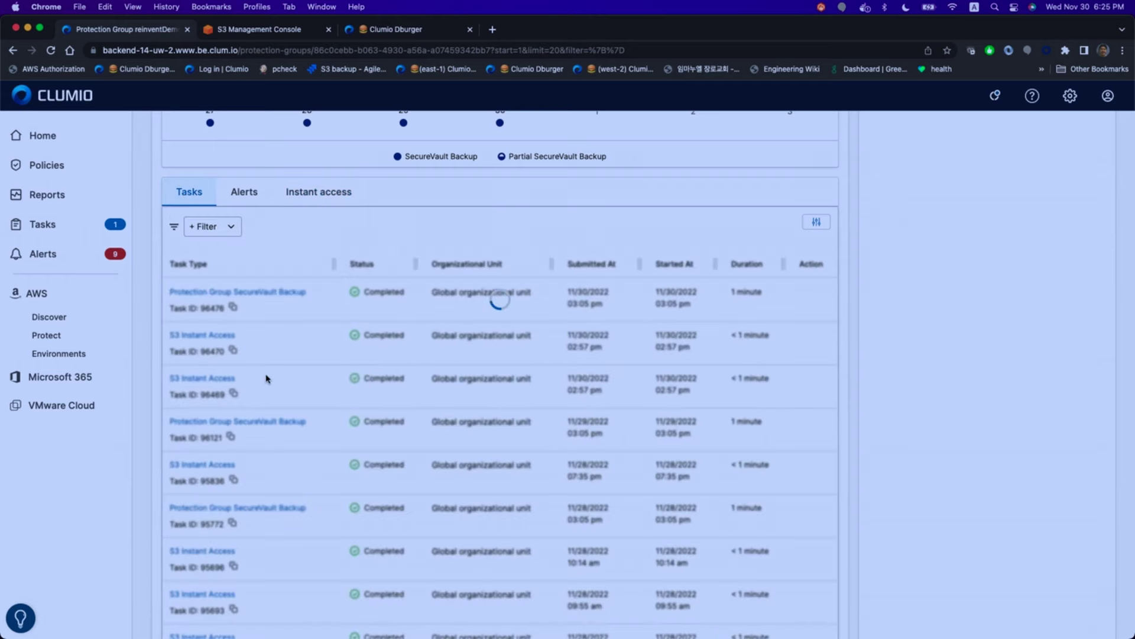
{"action": "left_click", "coordinate": [315, 204]}
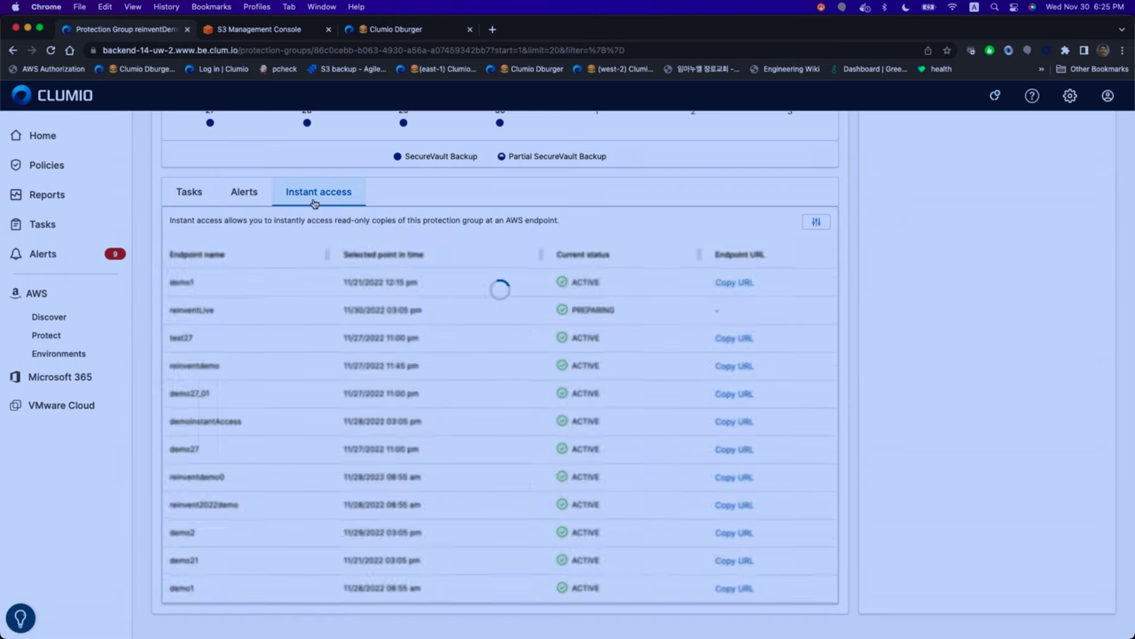
{"action": "left_click", "coordinate": [212, 188]}
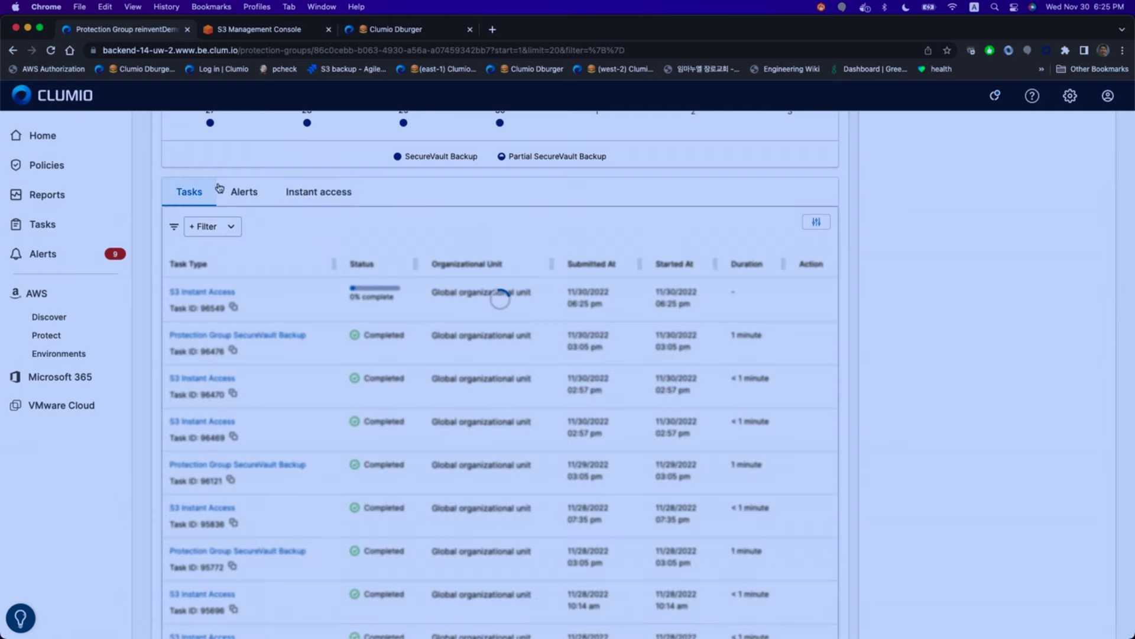
{"action": "left_click", "coordinate": [305, 201]}
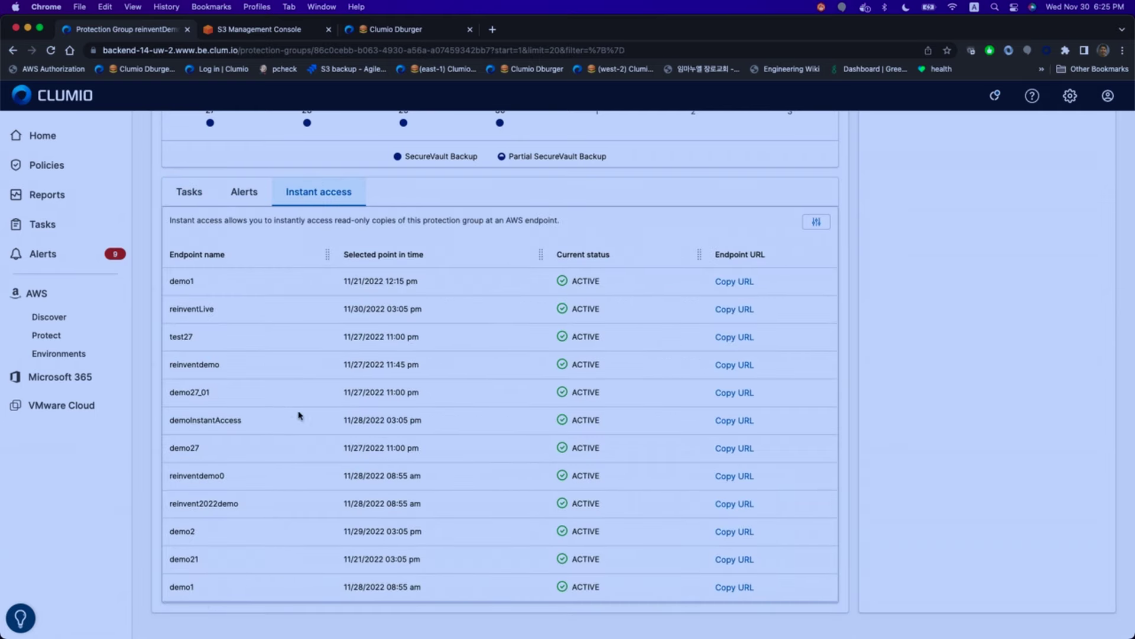
Copy the endpoint URL of reinventLive from the instant access list
{"action": "double_click", "coordinate": [192, 310]}
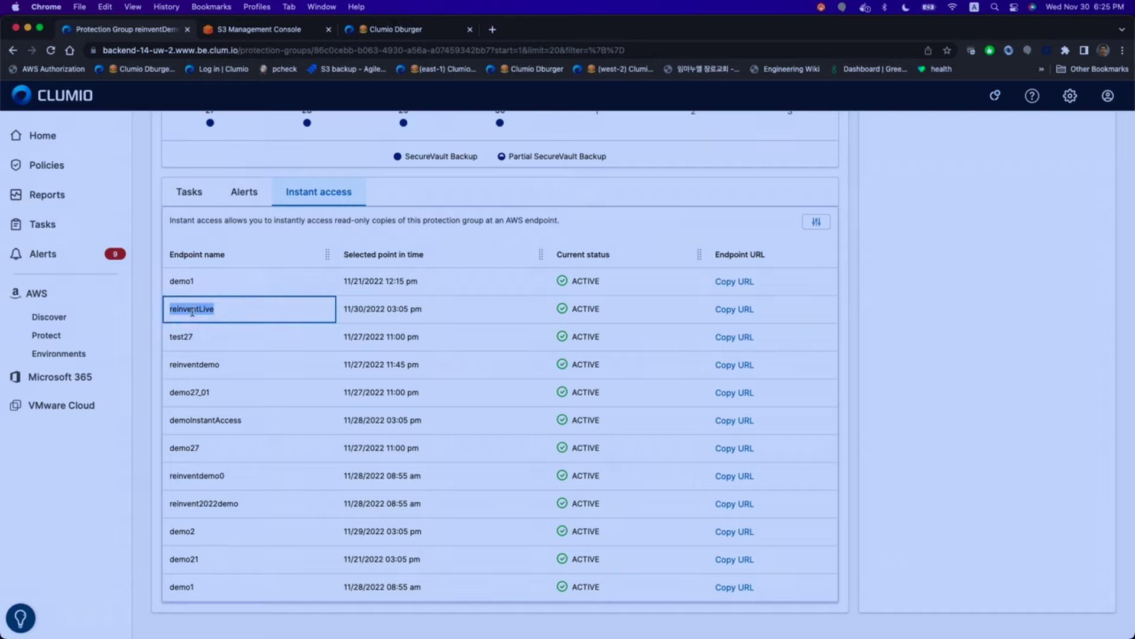
{"action": "left_click", "coordinate": [242, 307]}
{"action": "double_click", "coordinate": [201, 311]}
{"action": "left_click", "coordinate": [745, 314]}
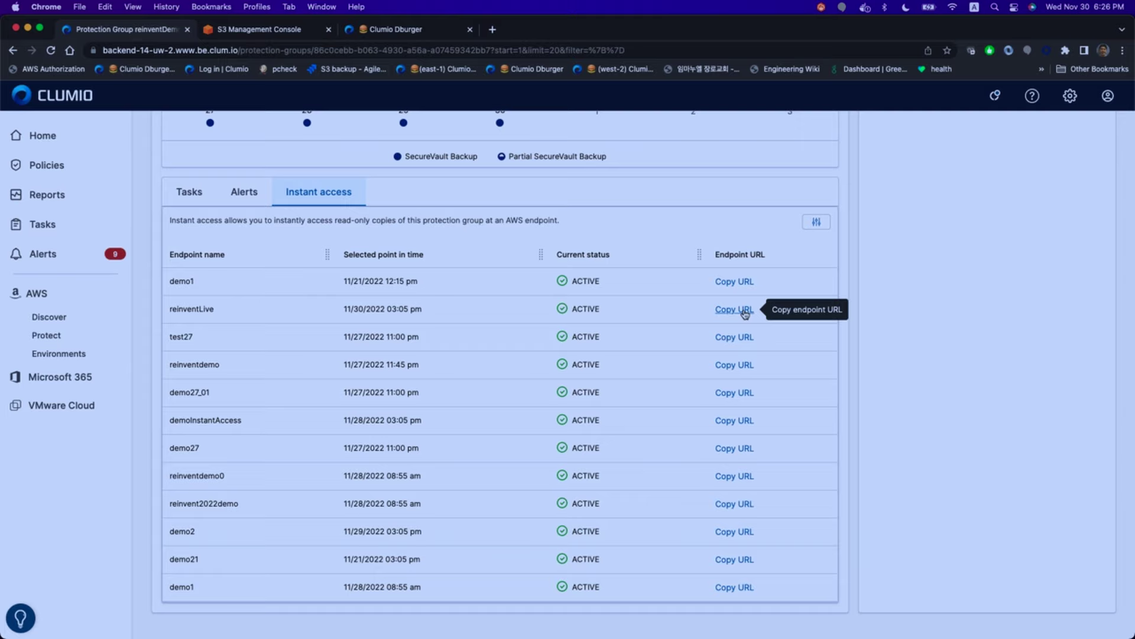
Switch to the terminal and run the cheatsheet's exports BUCKET=reinvent2022clumio1 and BUCKET2=reinvent2022clumio2 in the demo shell
{"action": "key", "text": "super+Tab"}
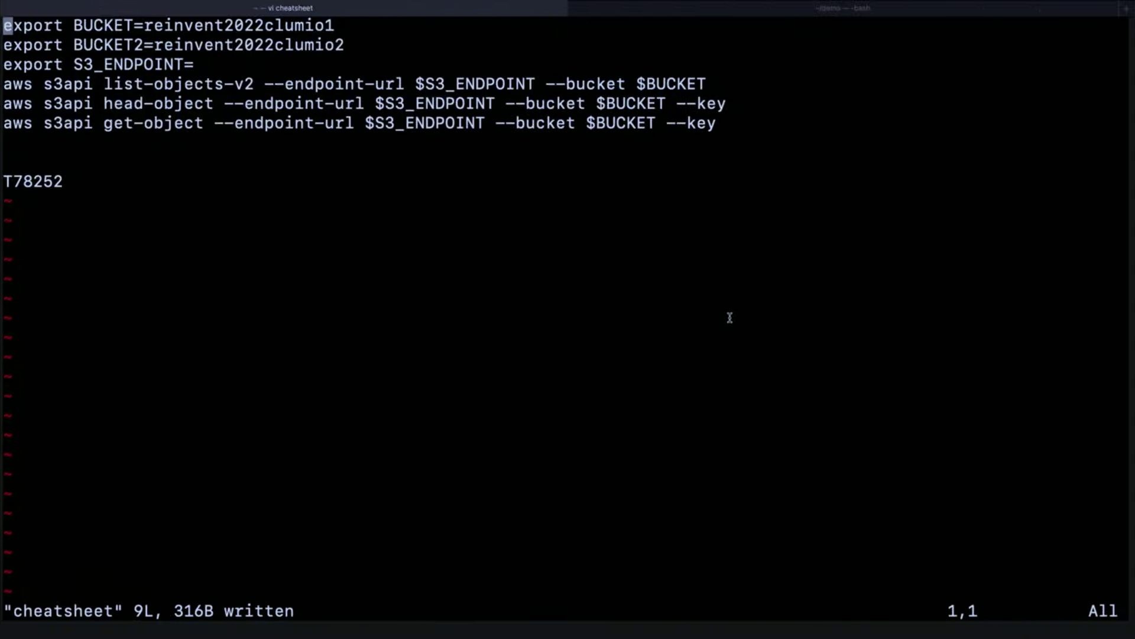
{"action": "triple_click", "coordinate": [70, 27]}
{"action": "left_click_drag", "start_coordinate": [70, 28], "coordinate": [74, 84]}
{"action": "key", "text": "ctrl+Tab"}
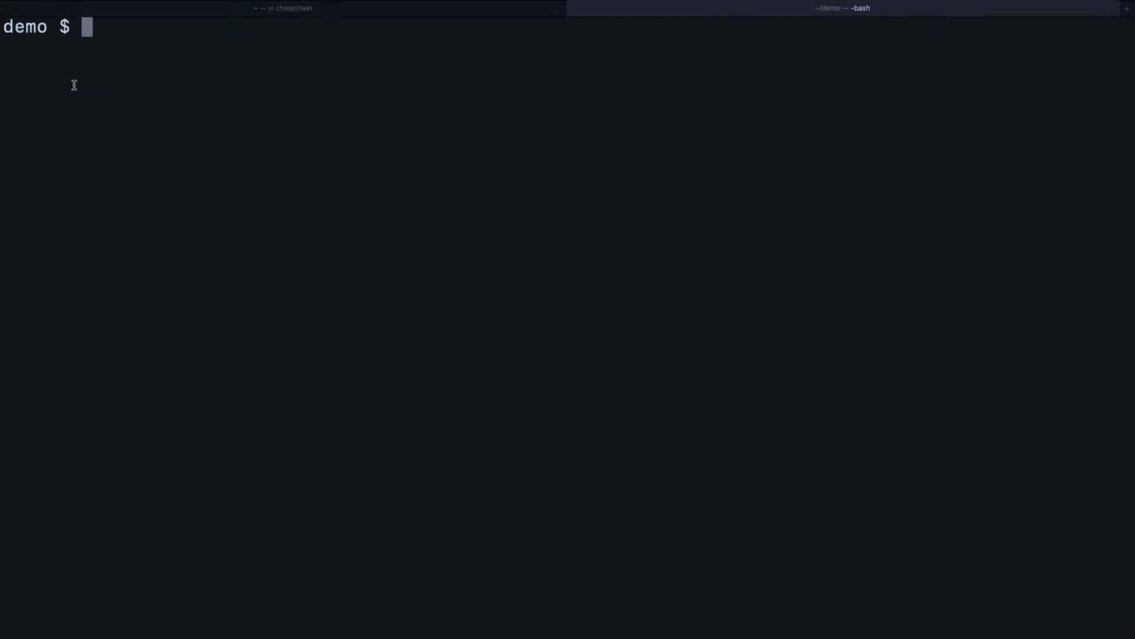
{"action": "key", "text": "super+v"}
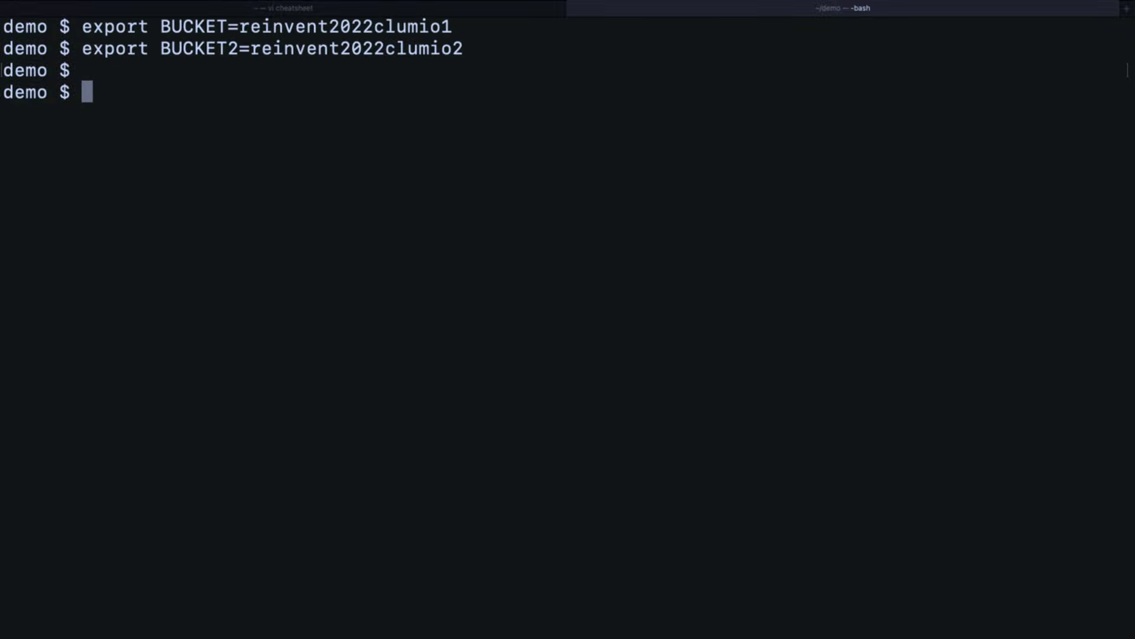
Export S3_ENDPOINT in the demo shell with the endpoint URL copied from reinventLive in Clumio, and clear the terminal
{"action": "key", "text": "ctrl+shift+Tab"}
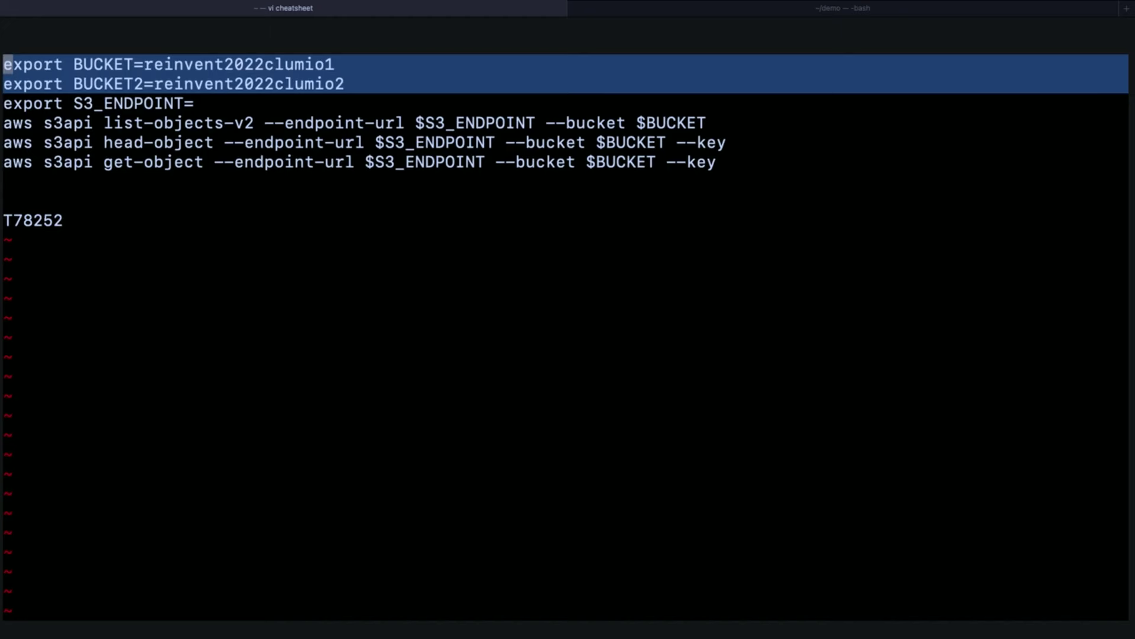
{"action": "left_click_drag", "start_coordinate": [43, 105], "coordinate": [188, 105]}
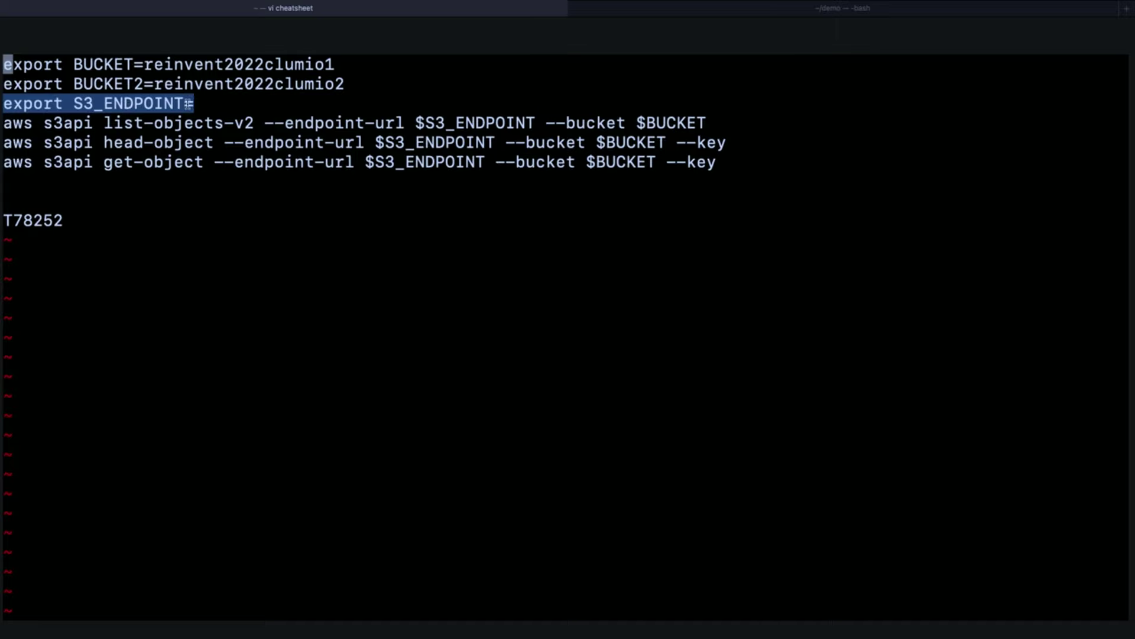
{"action": "key", "text": "ctrl+Tab"}
{"action": "key", "text": "super+v"}
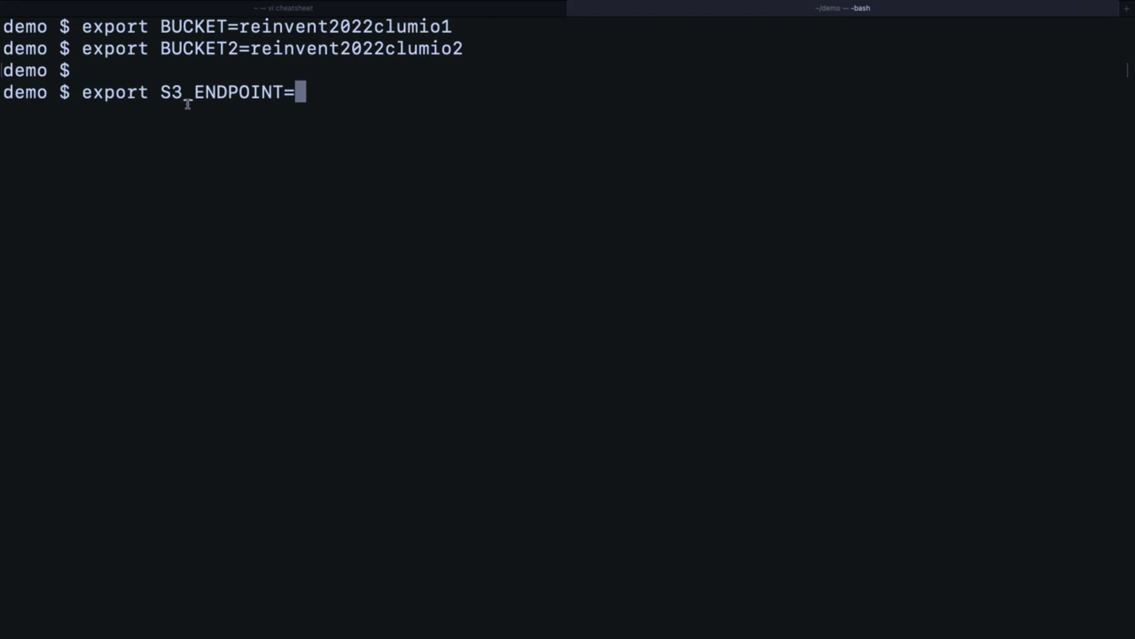
{"action": "key", "text": "super+Tab"}
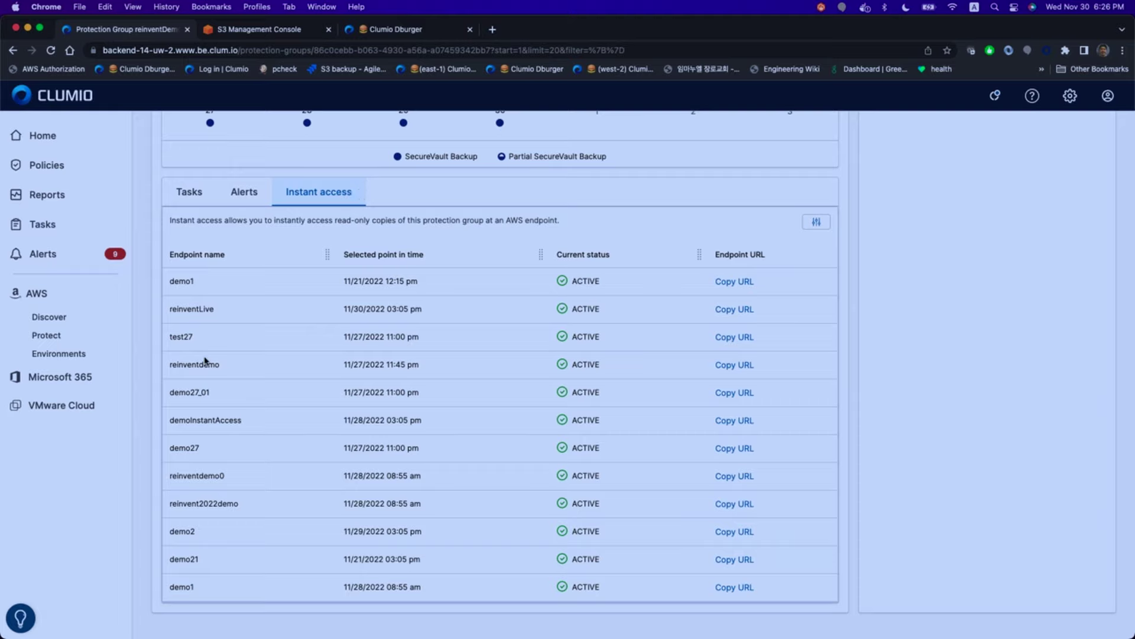
{"action": "double_click", "coordinate": [204, 308]}
{"action": "left_click", "coordinate": [728, 309]}
{"action": "key", "text": "super+Tab"}
{"action": "key", "text": "super+v"}
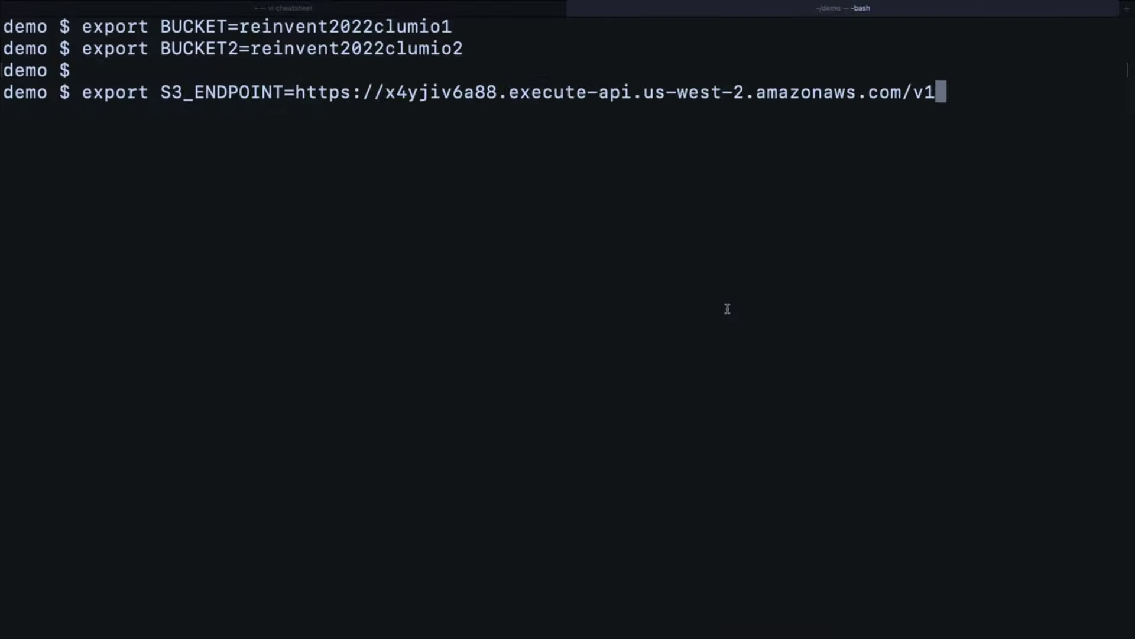
{"action": "key", "text": "Return"}
{"action": "type", "text": "clear"}
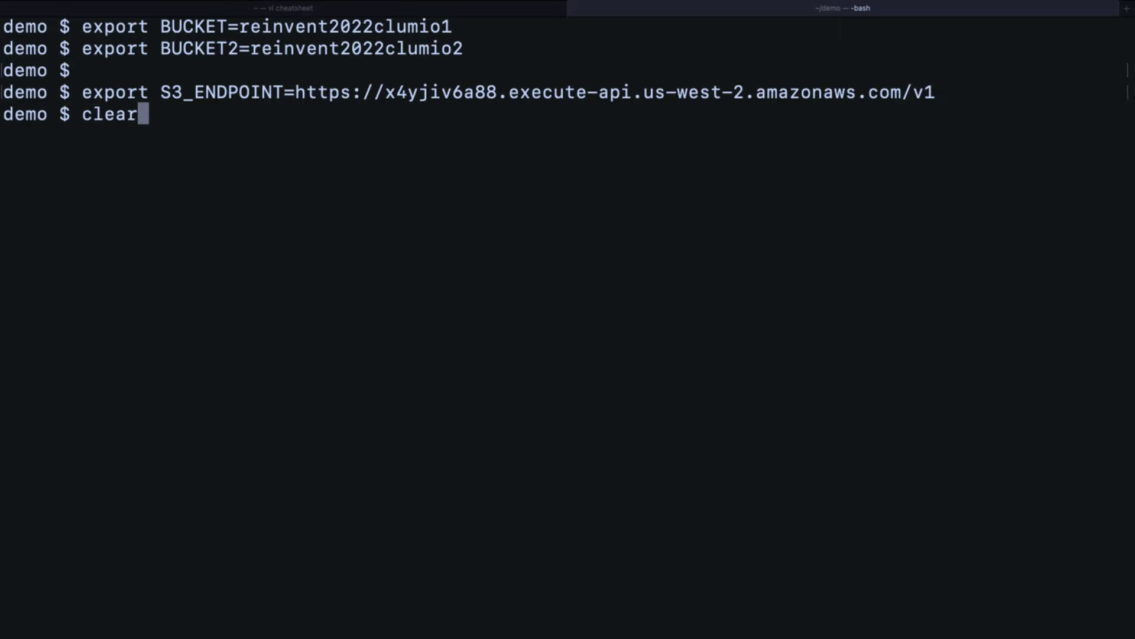
{"action": "key", "text": "Return"}
Run the cheatsheet's aws s3api list-objects-v2 command with $S3_ENDPOINT and $BUCKET, look through the object listing and quit the pager
{"action": "key", "text": "super+shift+bracketleft"}
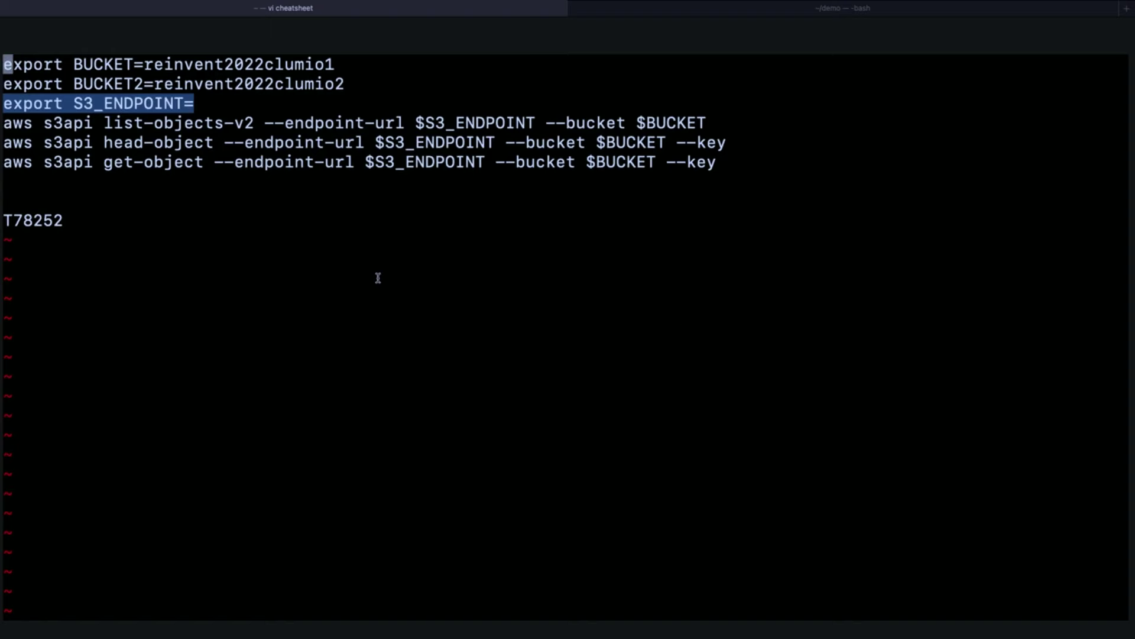
{"action": "left_click_drag", "start_coordinate": [13, 123], "coordinate": [683, 119]}
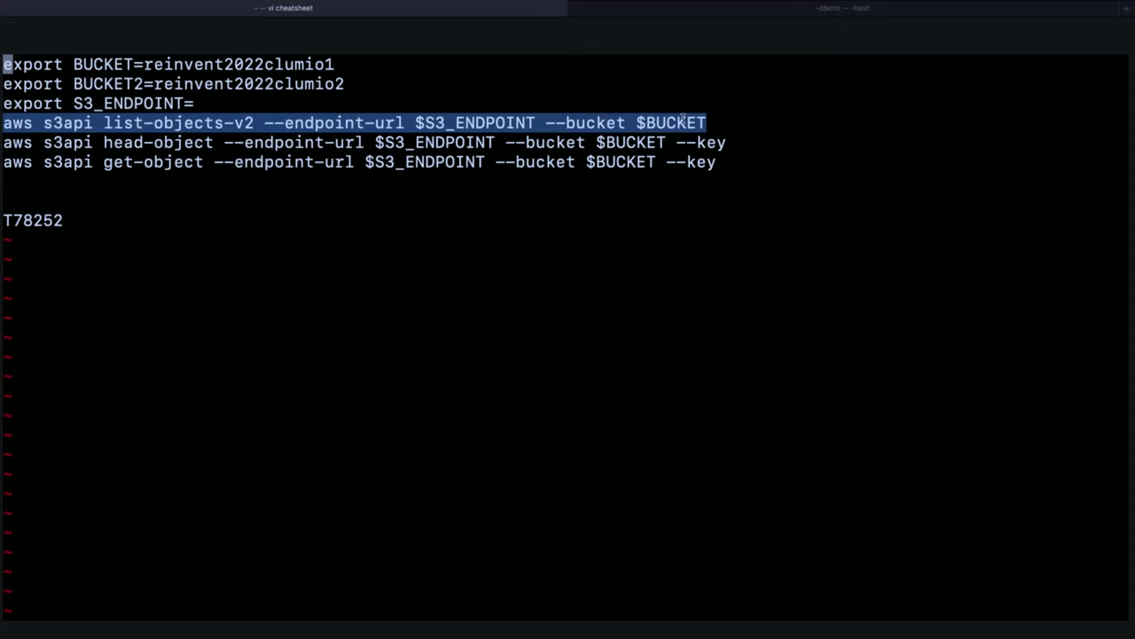
{"action": "key", "text": "super+c"}
{"action": "key", "text": "super+shift+bracketright"}
{"action": "key", "text": "super+v"}
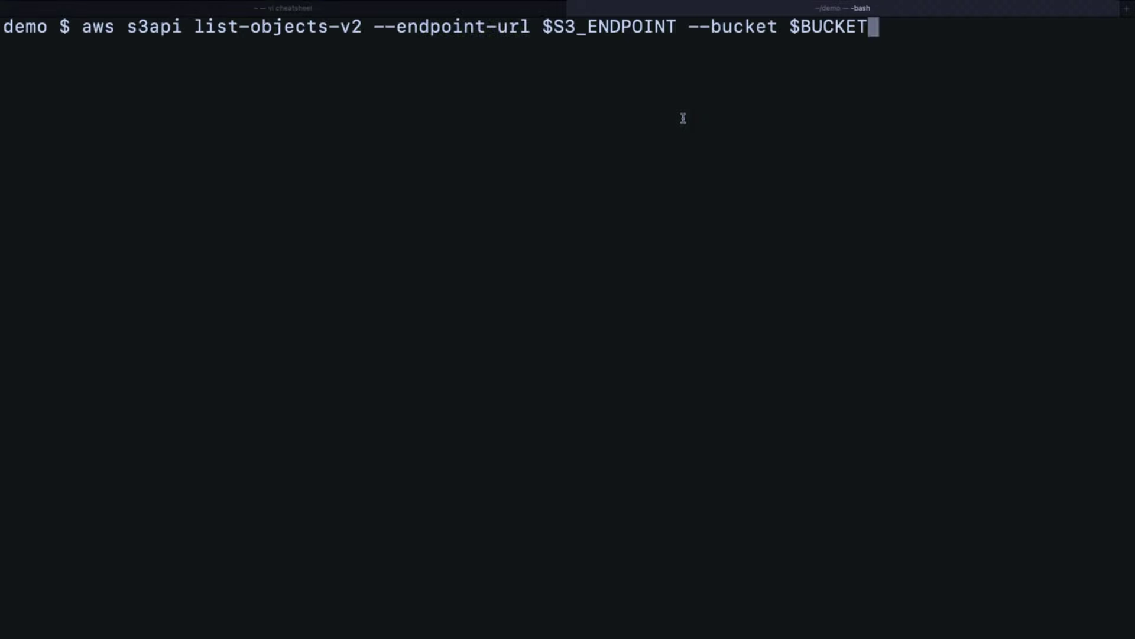
{"action": "key", "text": "Return"}
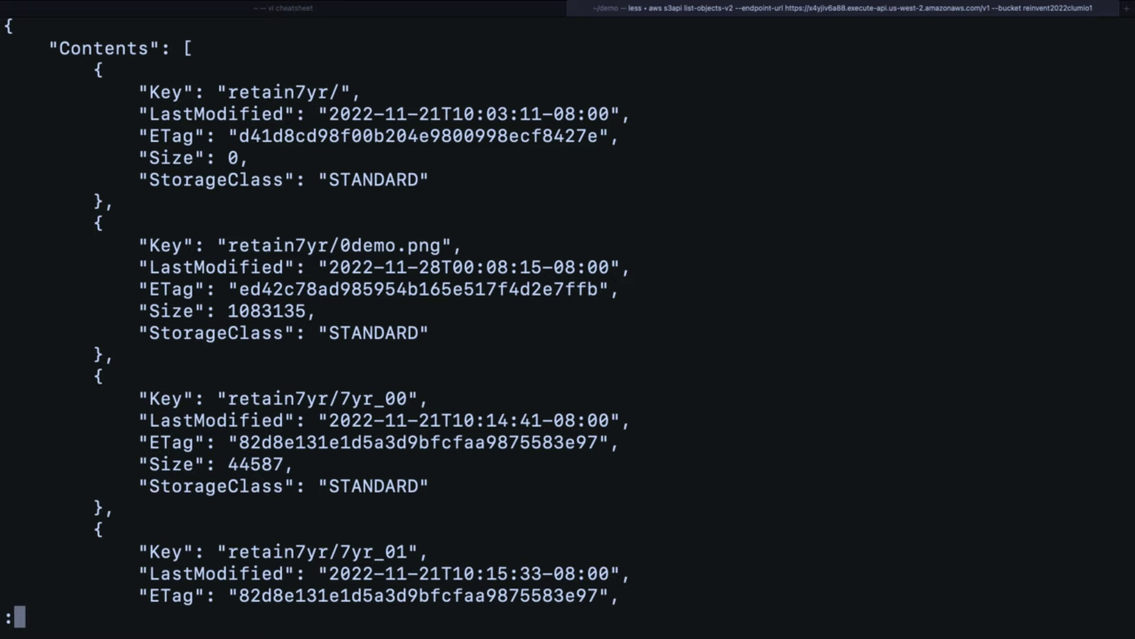
{"action": "scroll", "coordinate": [567, 319], "scroll_direction": "down", "scroll_amount": 20}
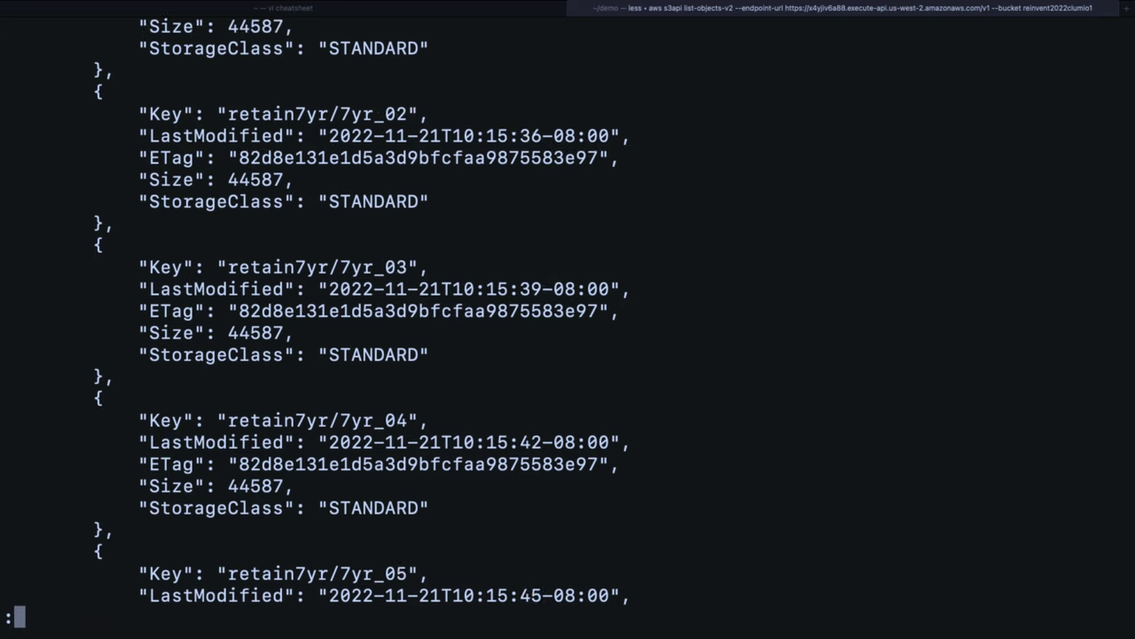
{"action": "key", "text": "q"}
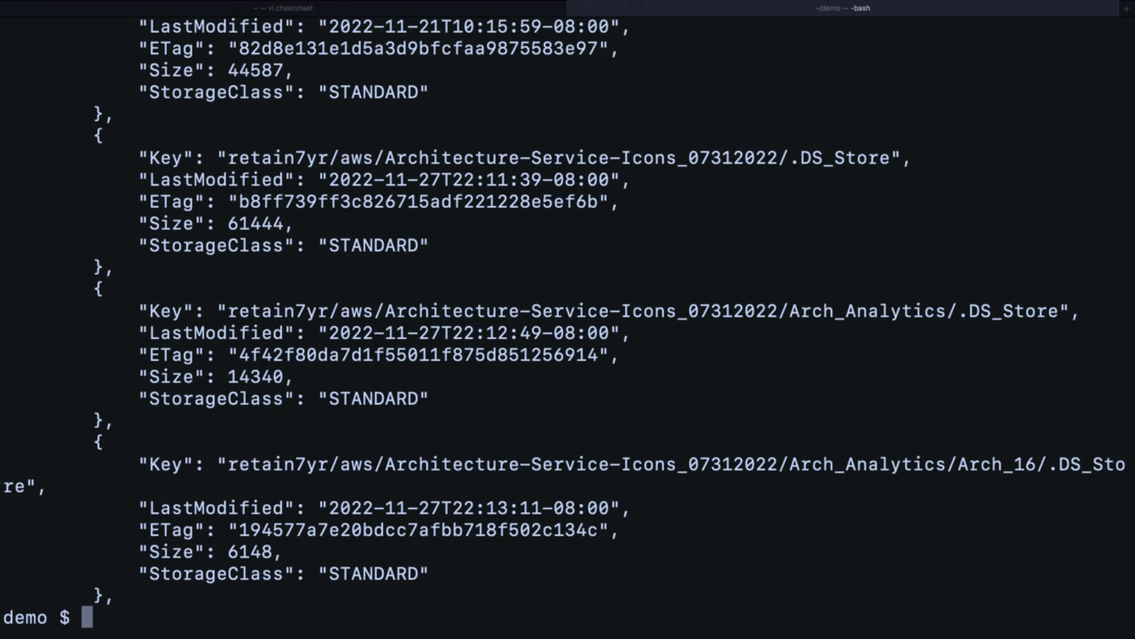
Copy the cheatsheet's aws s3api head-object command to the demo shell prompt, leaving it ready for an object key
{"action": "left_click", "coordinate": [284, 8]}
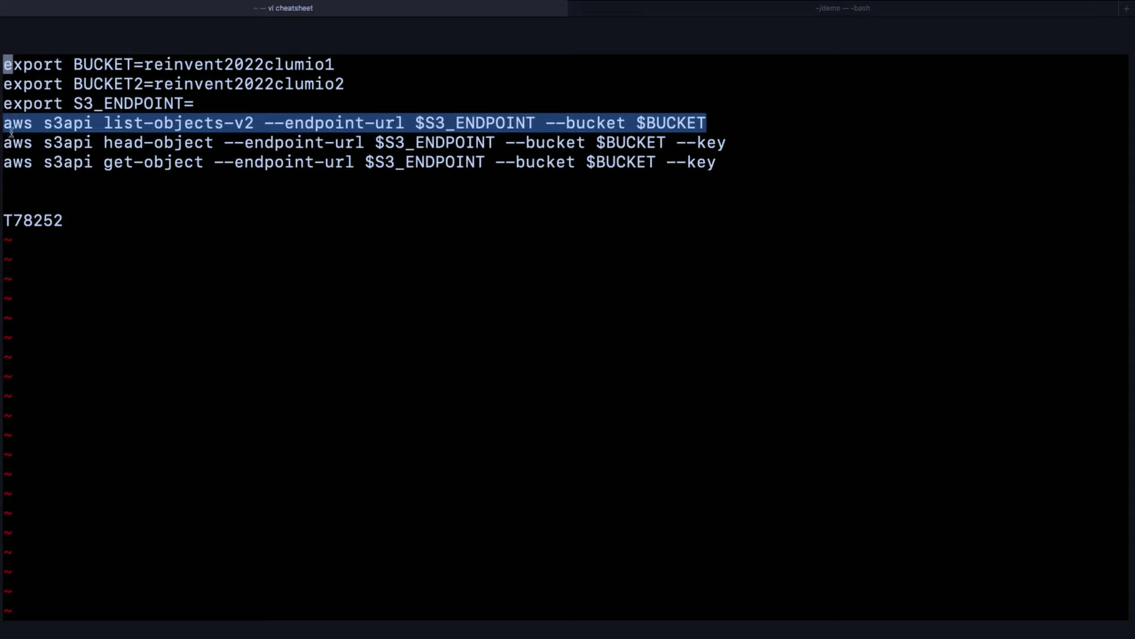
{"action": "left_click_drag", "start_coordinate": [8, 138], "coordinate": [711, 149]}
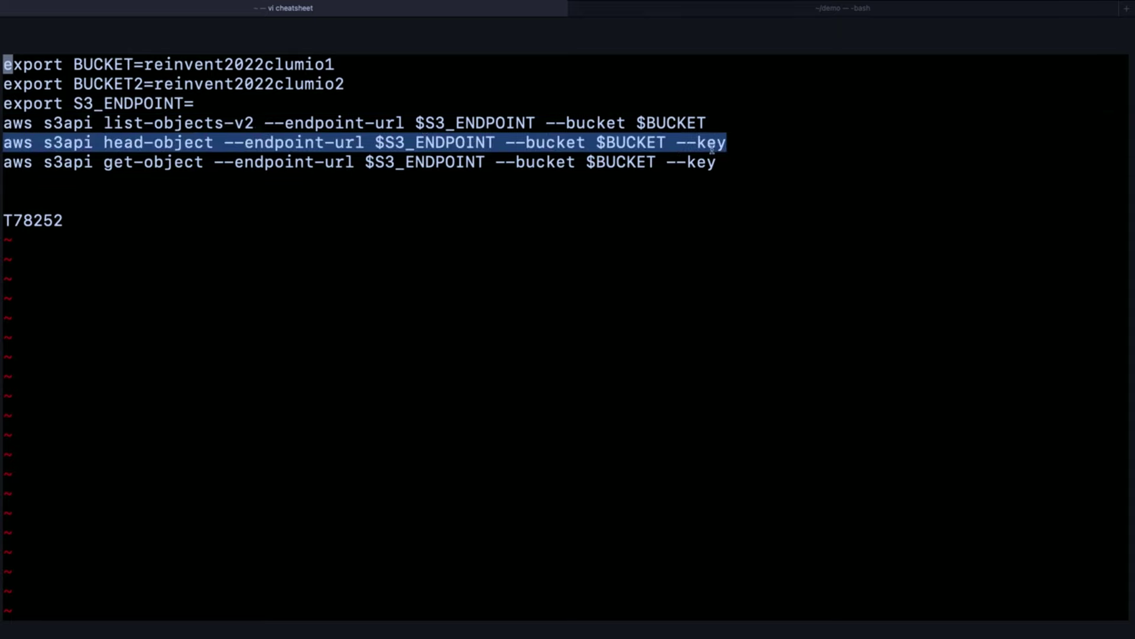
{"action": "key", "text": "ctrl+Tab"}
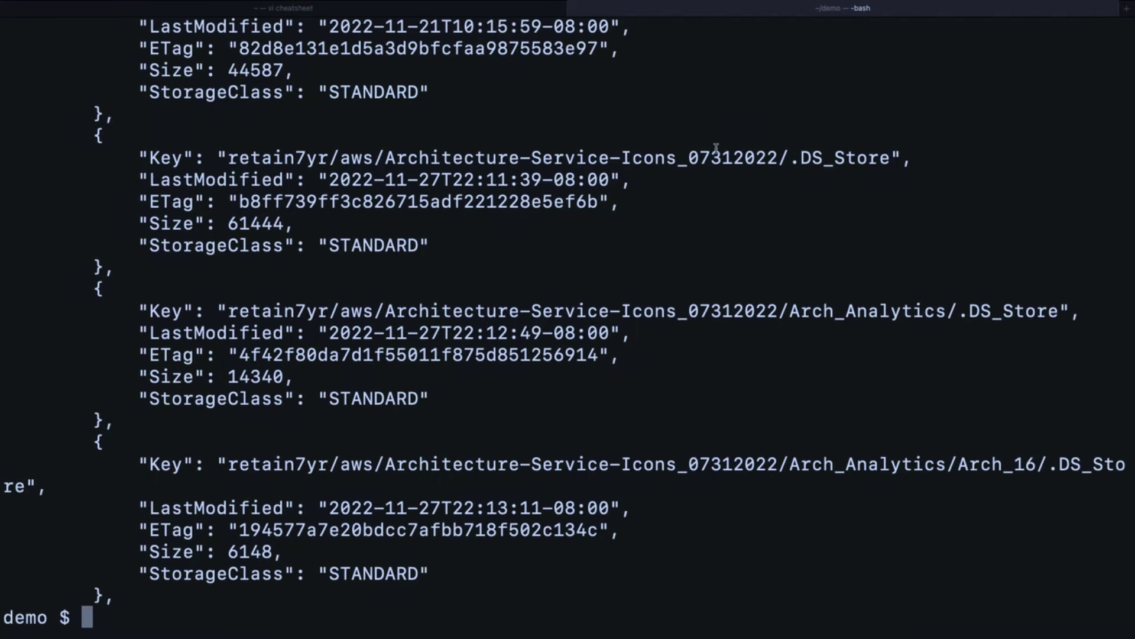
{"action": "key", "text": "super+v"}
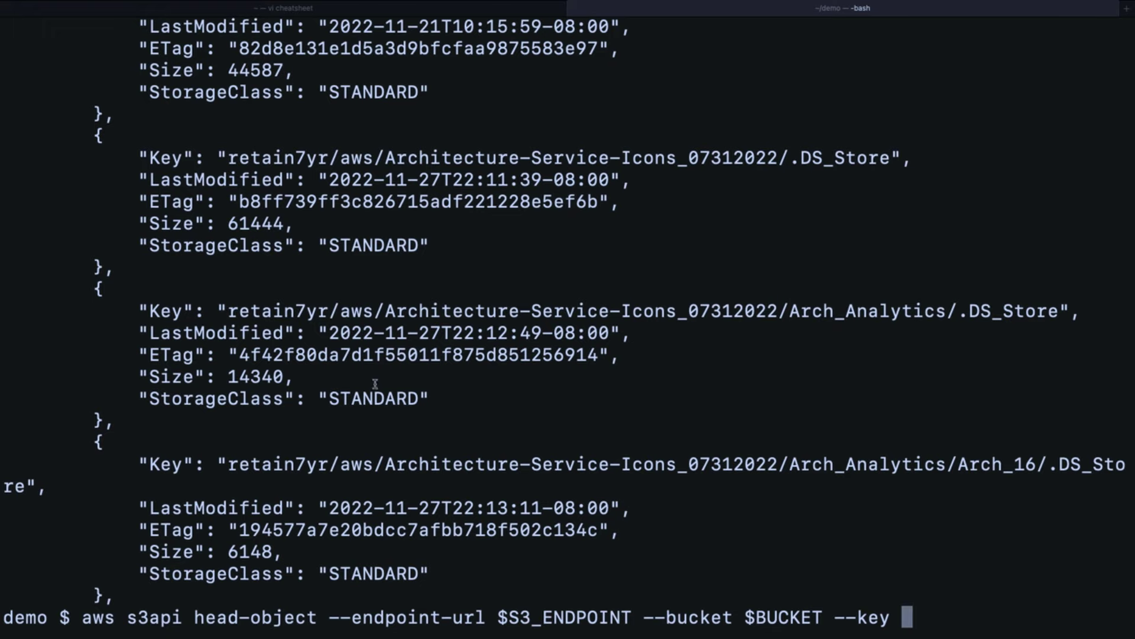
Run the head-object command with the key retain7yr/0demo.png taken from the object listing
{"action": "scroll", "coordinate": [312, 367], "scroll_direction": "up", "scroll_amount": 20}
{"action": "scroll", "coordinate": [312, 366], "scroll_direction": "down", "scroll_amount": 10}
{"action": "scroll", "coordinate": [313, 366], "scroll_direction": "up", "scroll_amount": 5}
{"action": "scroll", "coordinate": [313, 366], "scroll_direction": "down", "scroll_amount": 2}
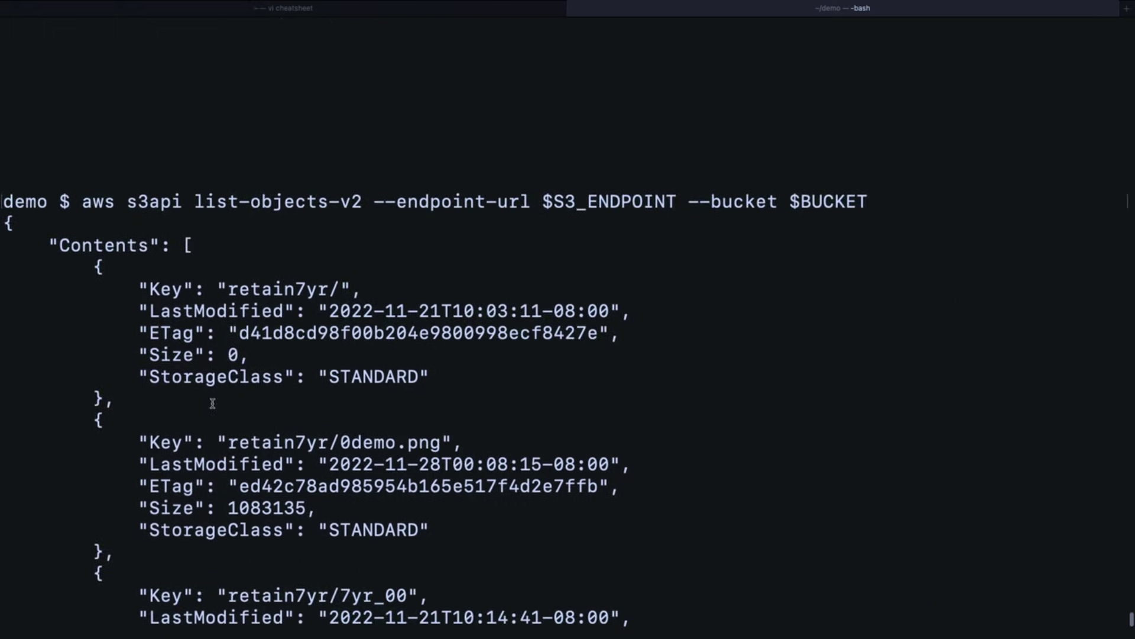
{"action": "double_click", "coordinate": [239, 443]}
{"action": "left_click_drag", "start_coordinate": [239, 442], "coordinate": [405, 440]}
{"action": "scroll", "coordinate": [406, 440], "scroll_direction": "down", "scroll_amount": 15}
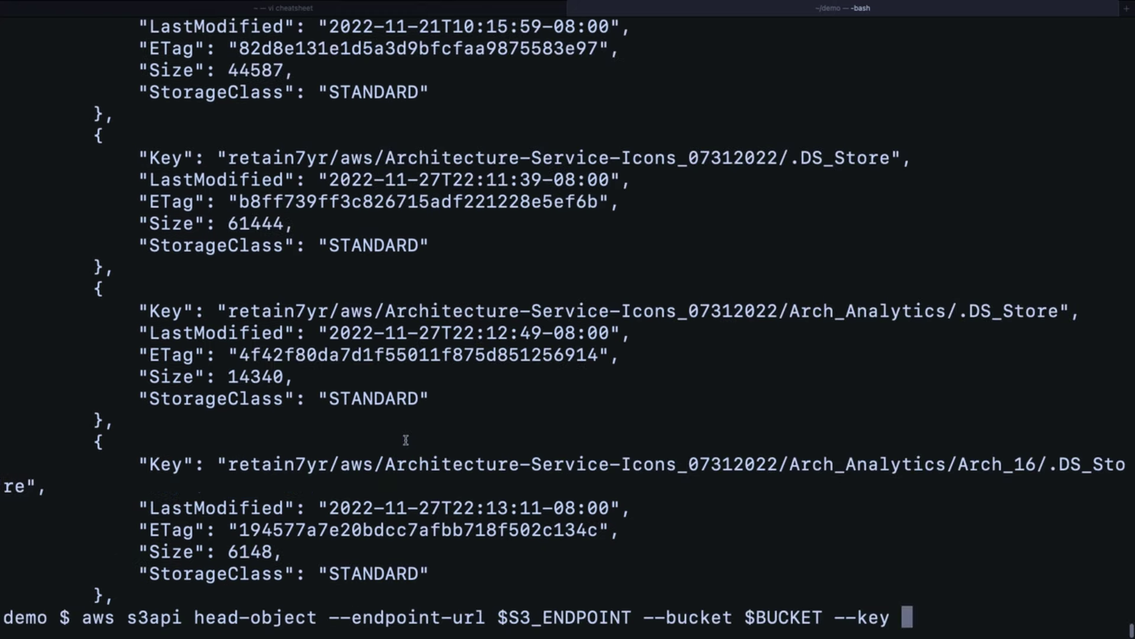
{"action": "key", "text": "super+v"}
{"action": "key", "text": "Return"}
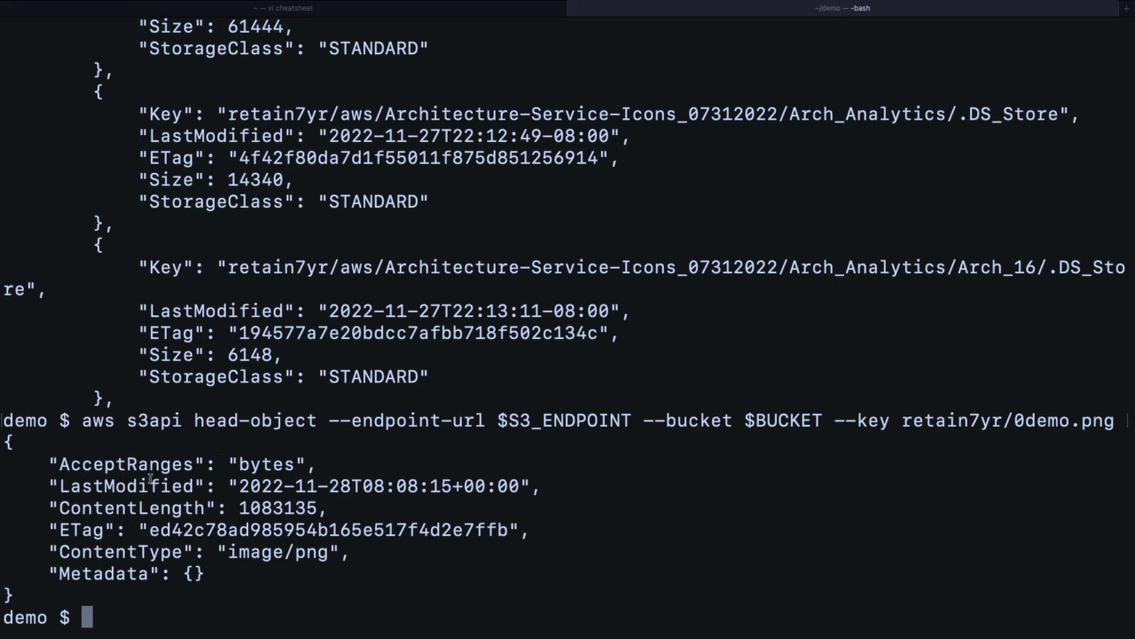
Rerun head-object with the key retain7yr/aws/Architecture-Service-Icons_07312022/Arch_Analytics/Arch_16/.DS_Store and highlight the ETag in its output
{"action": "key", "text": "Up"}
{"action": "key", "text": "BackSpace"}
{"action": "key", "text": "BackSpace"}
{"action": "key", "text": "BackSpace"}
{"action": "key", "text": "BackSpace"}
{"action": "key", "text": "BackSpace"}
{"action": "key", "text": "BackSpace"}
{"action": "key", "text": "BackSpace"}
{"action": "key", "text": "BackSpace"}
{"action": "key", "text": "BackSpace"}
{"action": "key", "text": "BackSpace"}
{"action": "key", "text": "BackSpace"}
{"action": "key", "text": "BackSpace"}
{"action": "key", "text": "BackSpace"}
{"action": "key", "text": "BackSpace"}
{"action": "key", "text": "BackSpace"}
{"action": "key", "text": "BackSpace"}
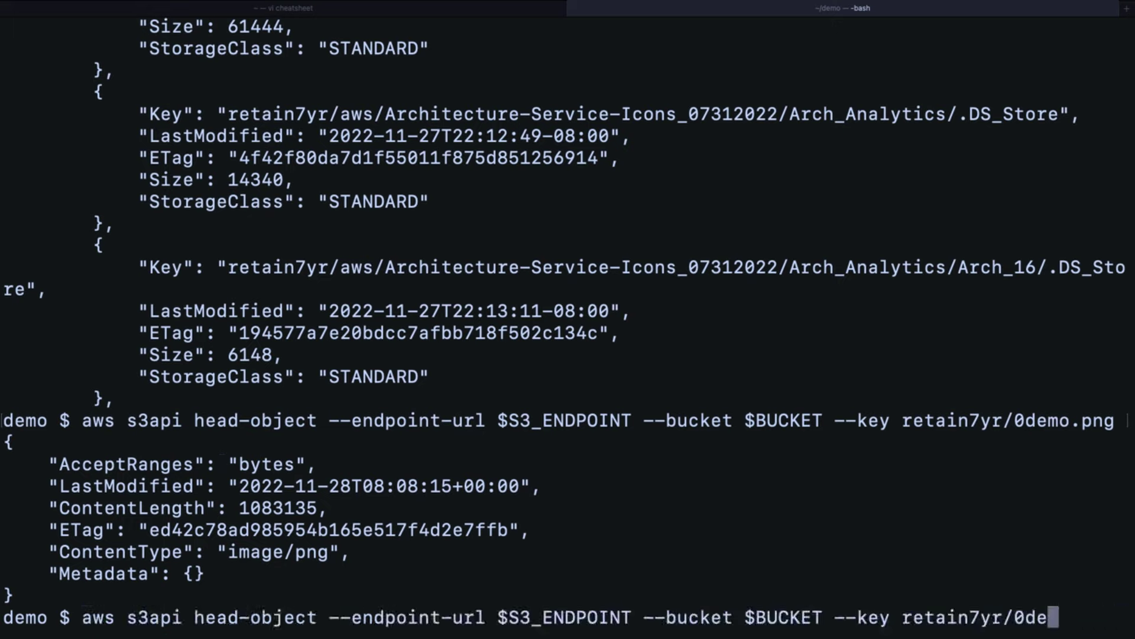
{"action": "key", "text": "BackSpace"}
{"action": "key", "text": "BackSpace"}
{"action": "key", "text": "BackSpace"}
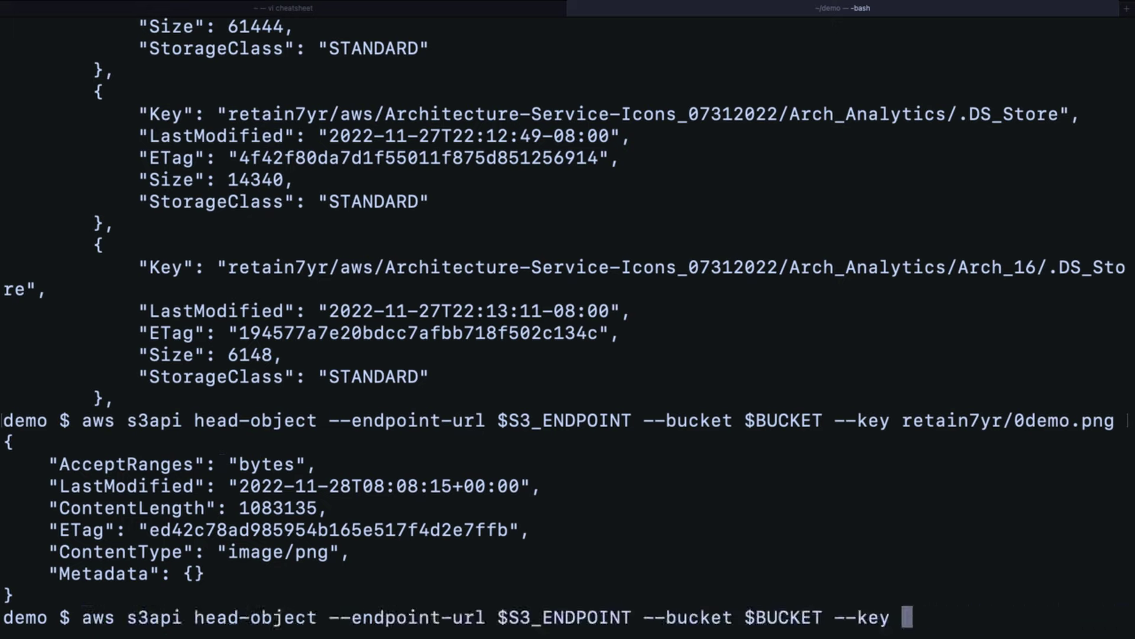
{"action": "left_click_drag", "start_coordinate": [257, 267], "coordinate": [47, 291]}
{"action": "key", "text": "super+v"}
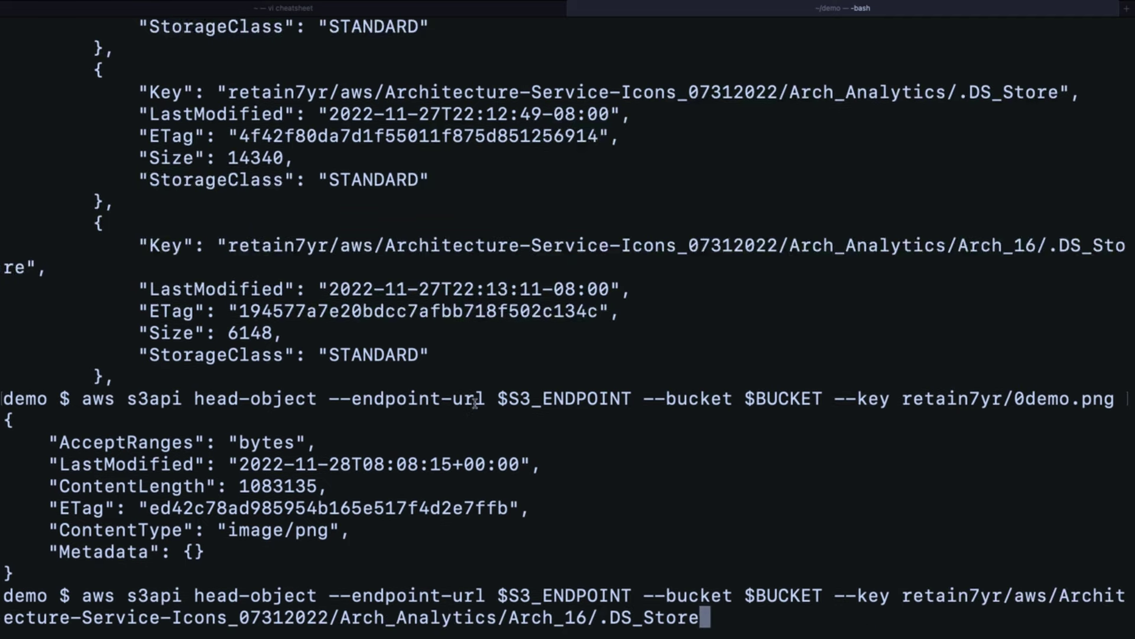
{"action": "key", "text": "Return"}
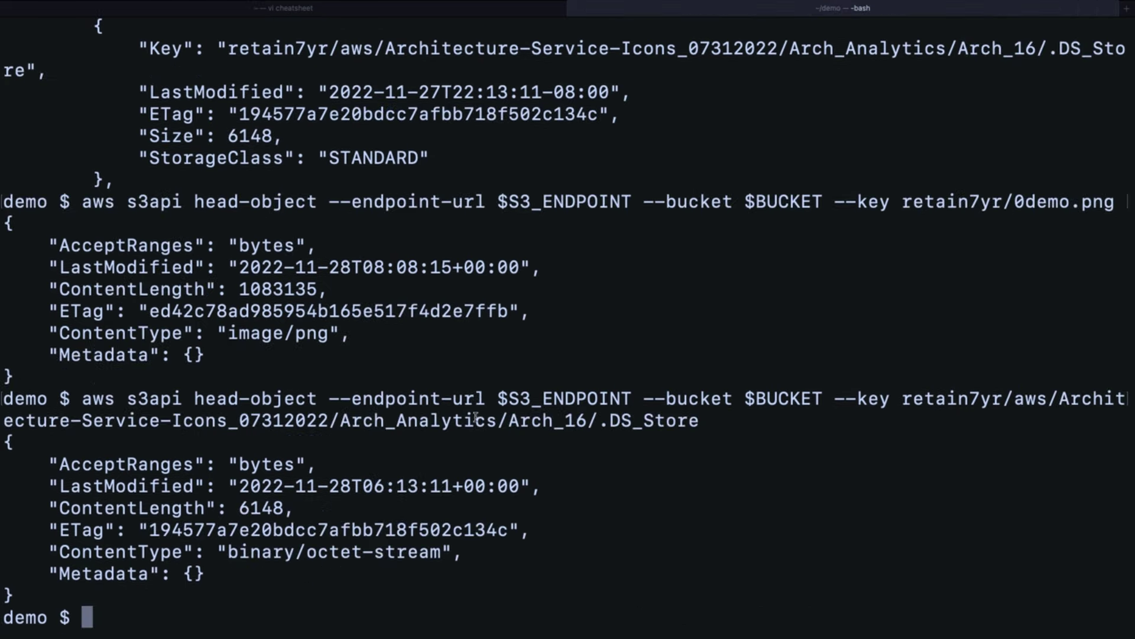
{"action": "double_click", "coordinate": [472, 527]}
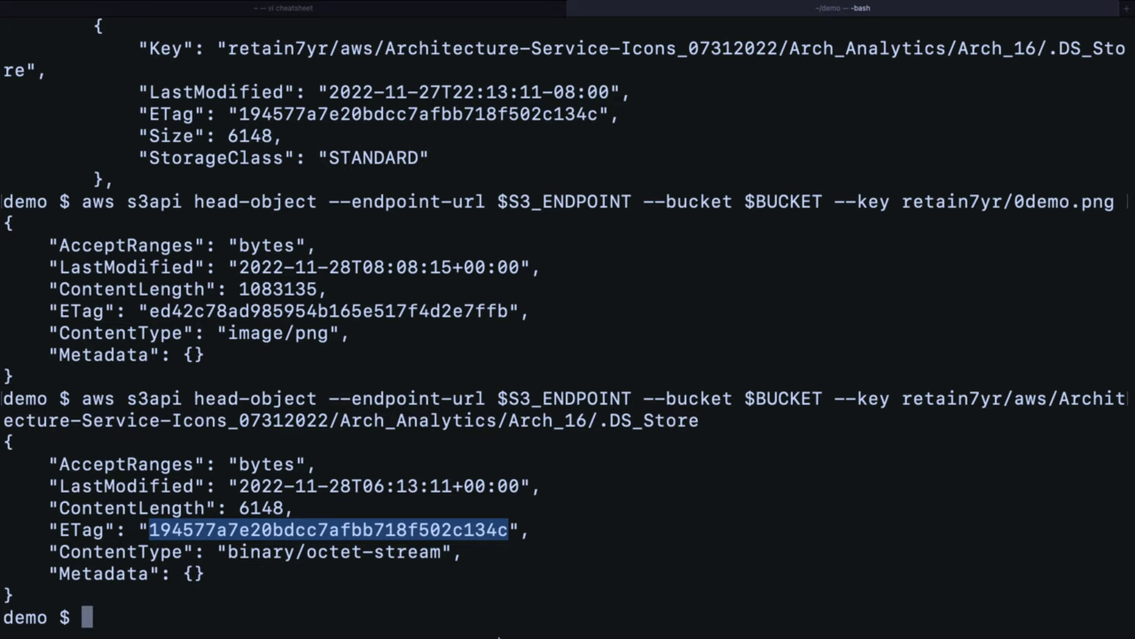
Copy the cheatsheet's aws s3api get-object command to the demo shell prompt and add the key retain7yr/0demo.png
{"action": "key", "text": "super+shift+bracketleft"}
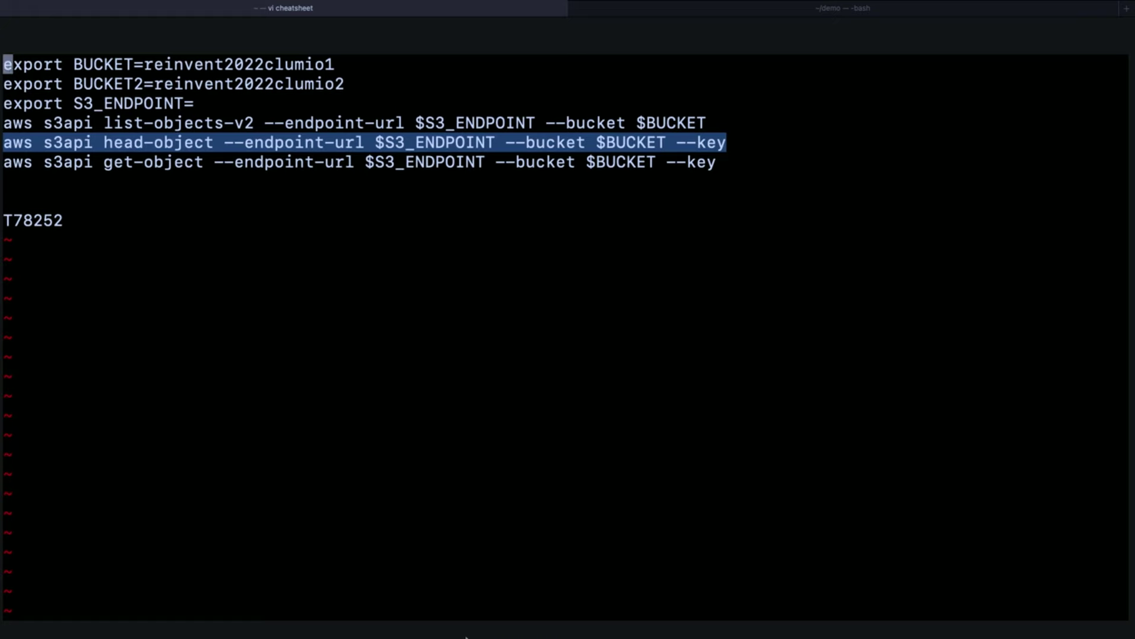
{"action": "left_click_drag", "start_coordinate": [7, 168], "coordinate": [715, 159]}
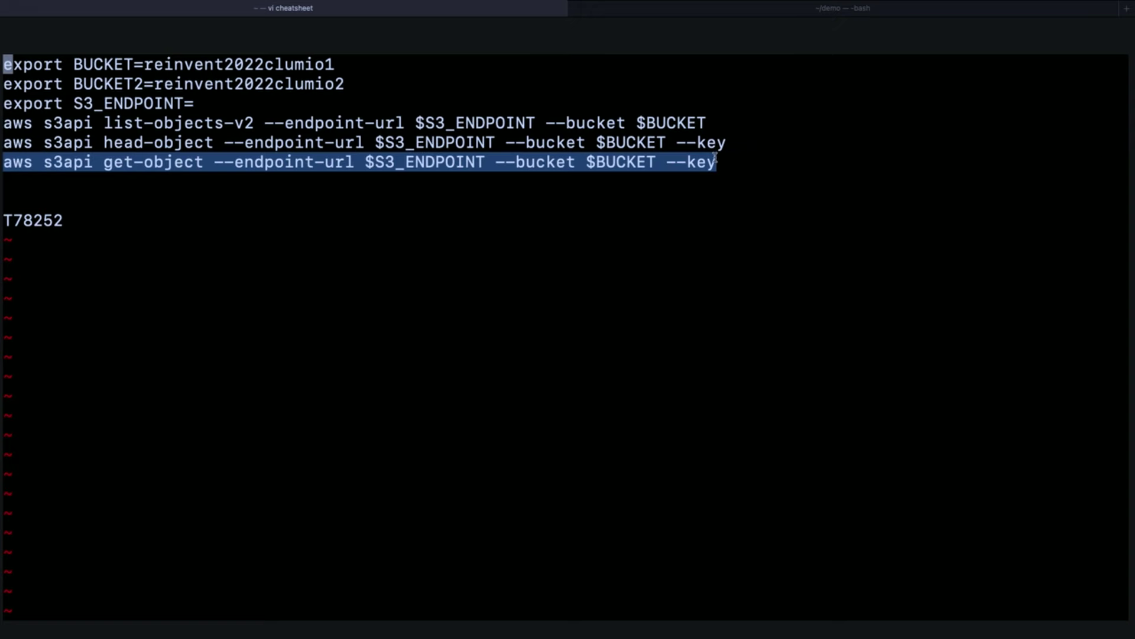
{"action": "key", "text": "super+c"}
{"action": "key", "text": "super+shift+bracketright"}
{"action": "key", "text": "super+v"}
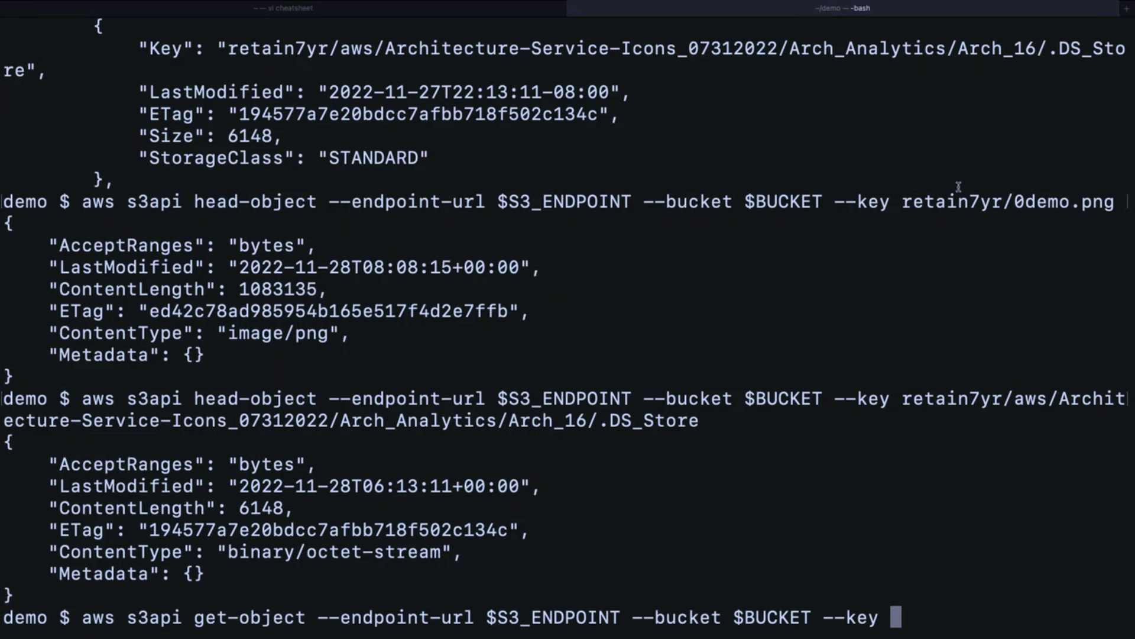
{"action": "left_click_drag", "start_coordinate": [943, 195], "coordinate": [1029, 190]}
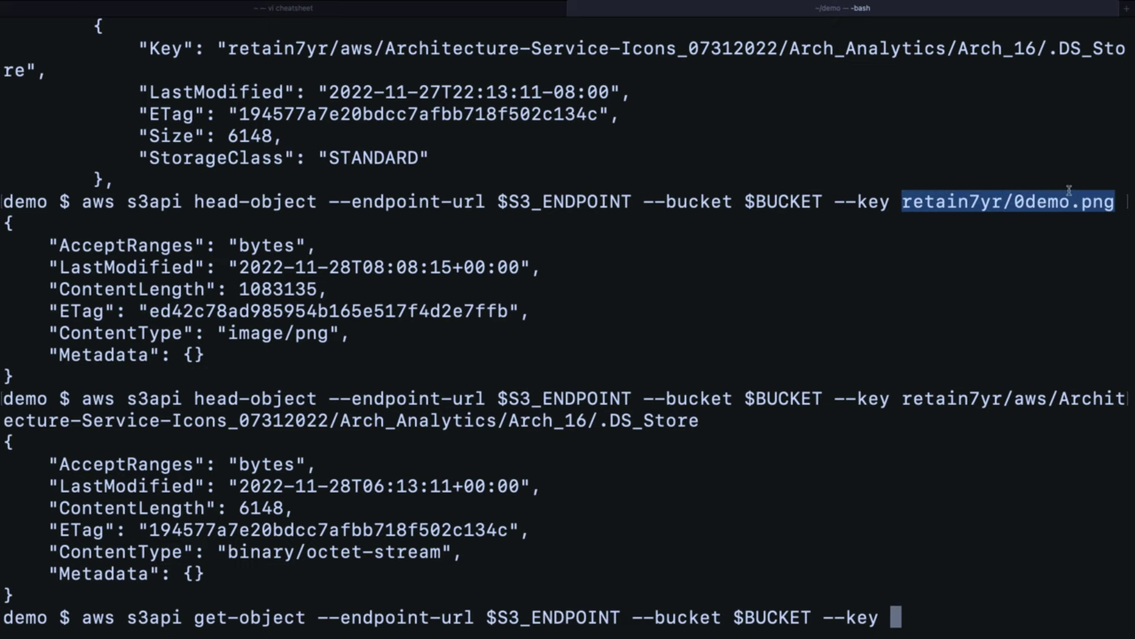
{"action": "key", "text": "super+c"}
{"action": "key", "text": "super+v"}
{"action": "type", "text": "d"}
{"action": "key", "text": "ctrl+a"}
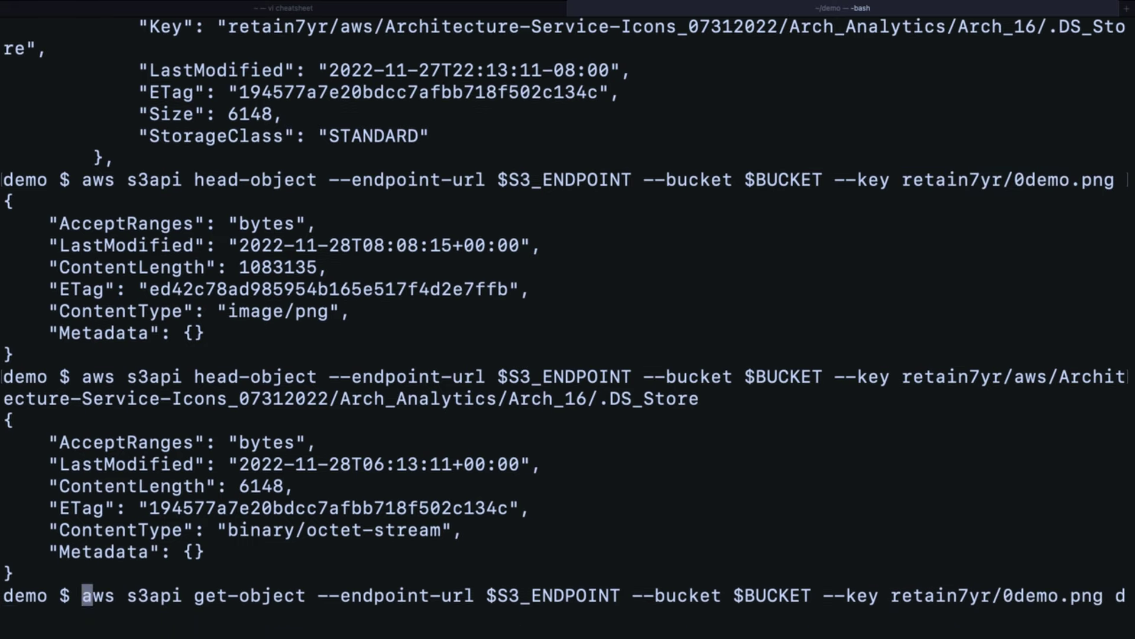
Cut the unfinished get-object command, list the demo folder's files with ls, and restore the command at the prompt
{"action": "key", "text": "ctrl+k"}
{"action": "type", "text": "ls"}
{"action": "key", "text": "Return"}
{"action": "key", "text": "ctrl+y"}
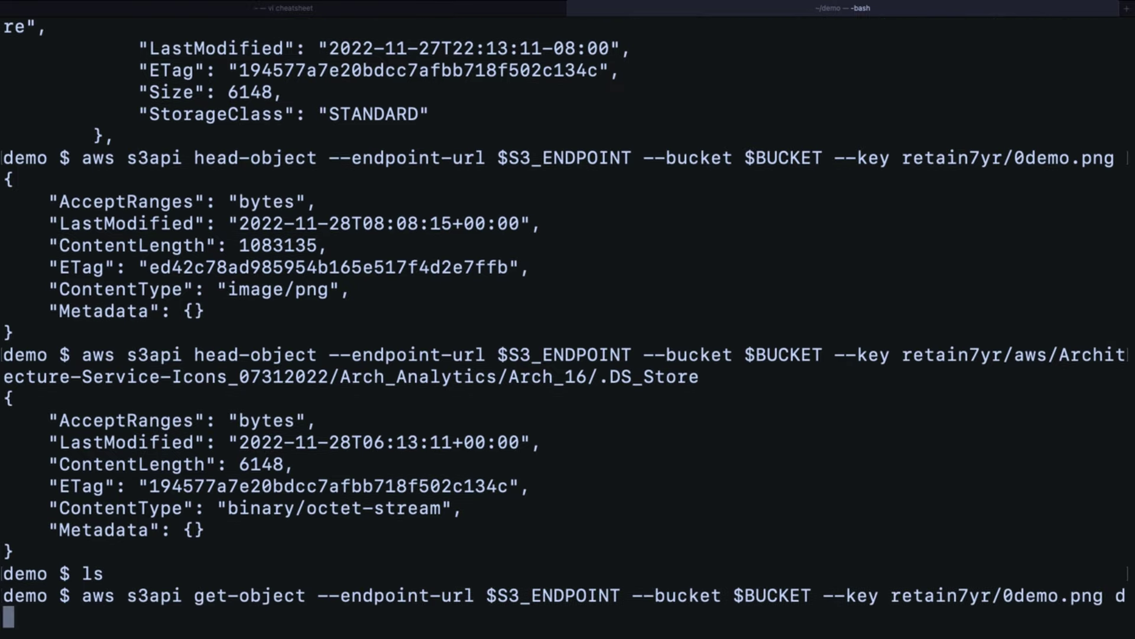
Complete the get-object command with the output file demo.png, run it, and list the demo folder's files
{"action": "type", "text": "emo."}
{"action": "key", "text": "BackSpace"}
{"action": "key", "text": "BackSpace"}
{"action": "key", "text": "BackSpace"}
{"action": "key", "text": "BackSpace"}
{"action": "key", "text": "BackSpace"}
{"action": "type", "text": "demo.pn"}
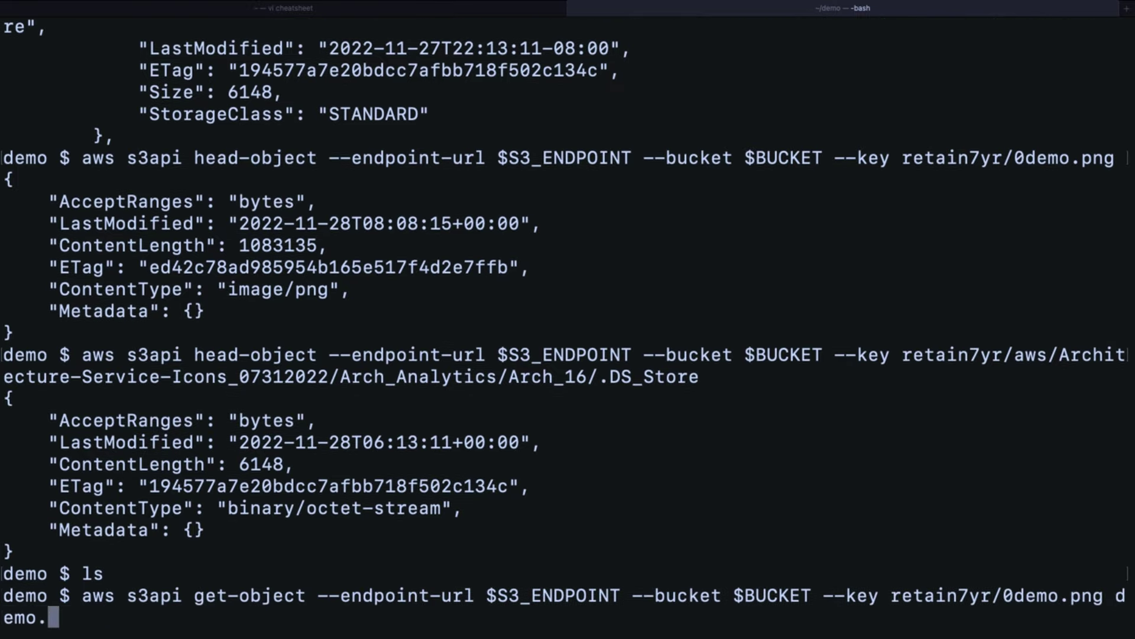
{"action": "type", "text": "g"}
{"action": "key", "text": "Return"}
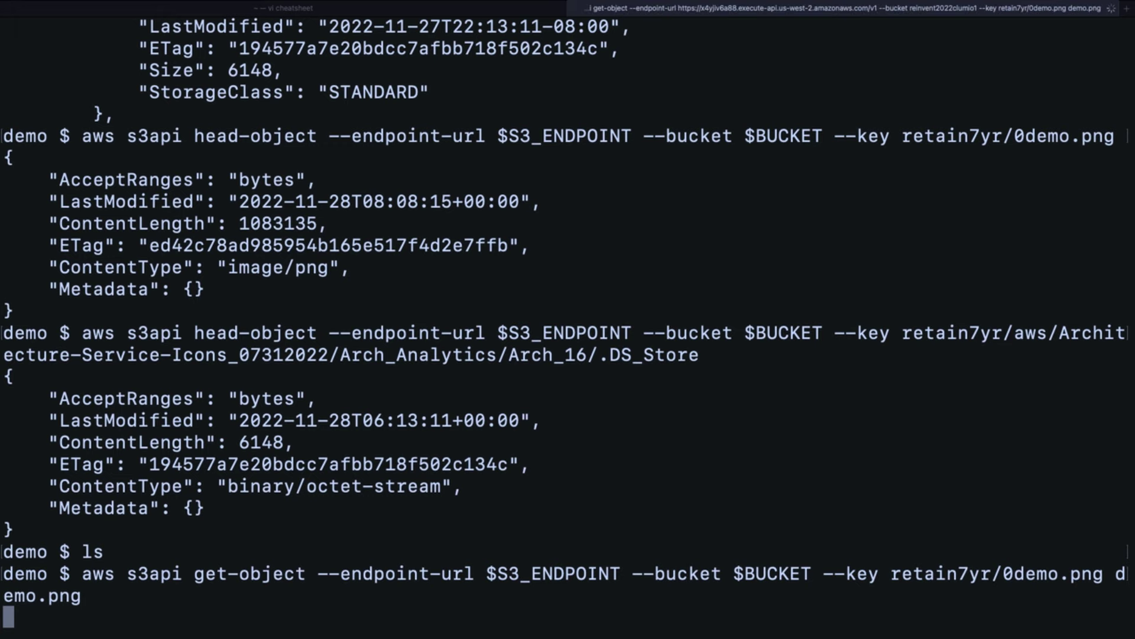
{"action": "type", "text": "ls"}
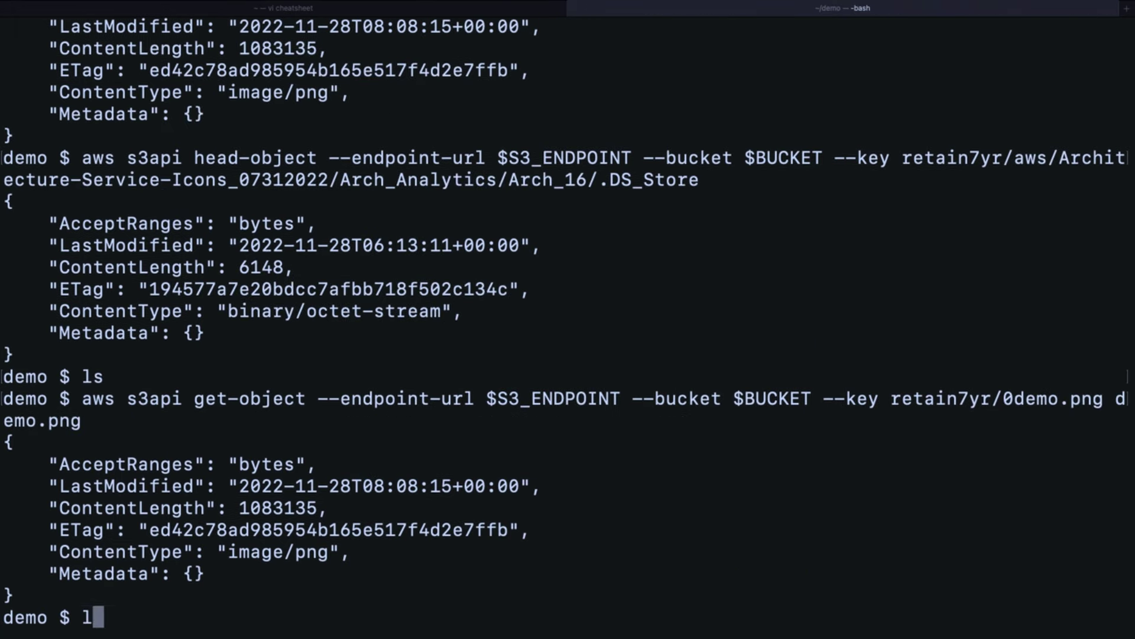
{"action": "key", "text": "Return"}
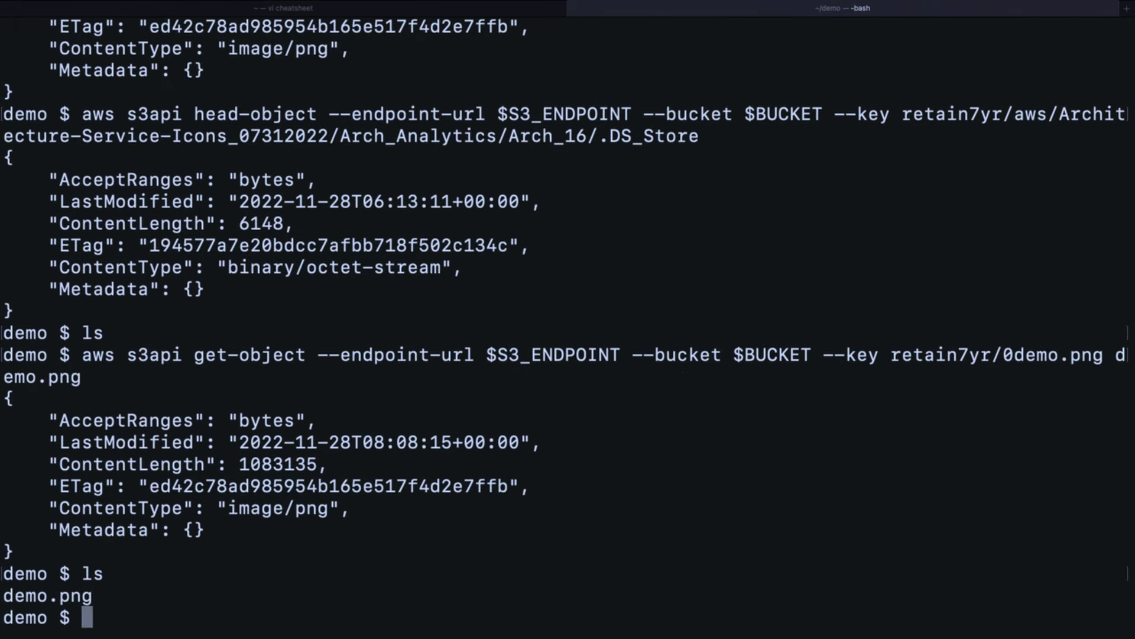
{"action": "type", "text": "demo"}
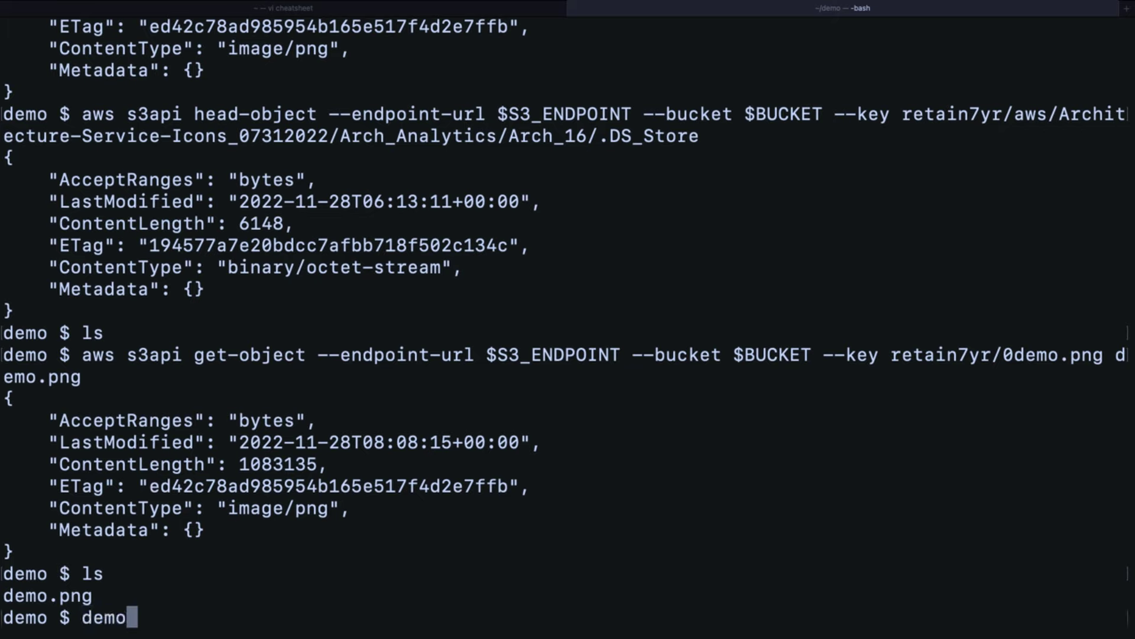
{"action": "type", "text": ".pn"}
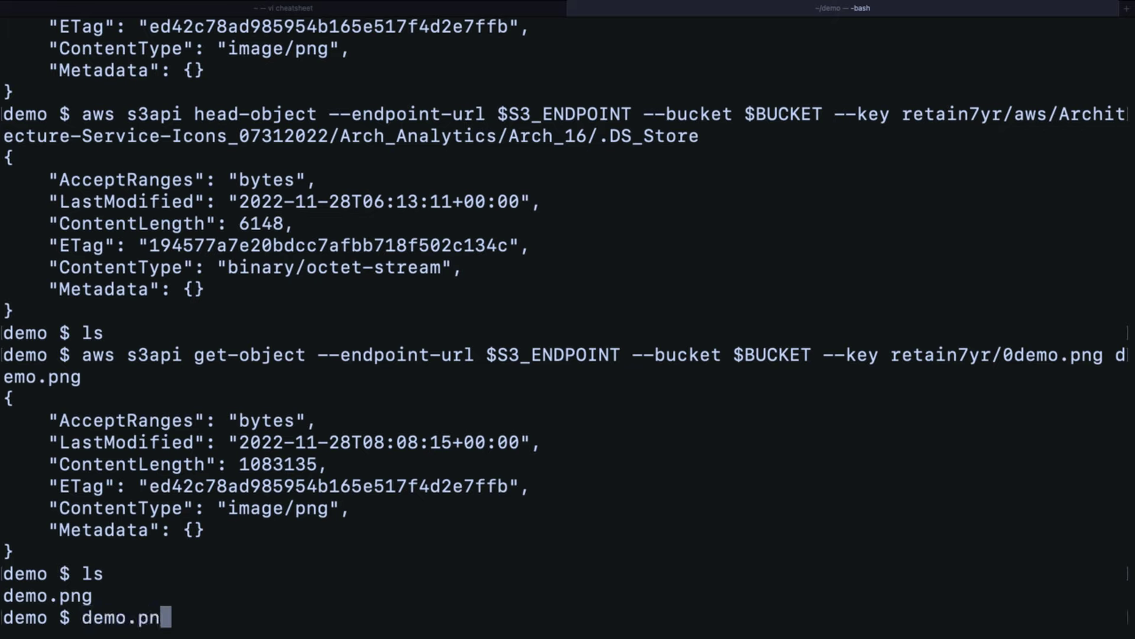
{"action": "key", "text": "BackSpace"}
{"action": "key", "text": "BackSpace"}
{"action": "key", "text": "BackSpace"}
{"action": "key", "text": "BackSpace"}
{"action": "key", "text": "BackSpace"}
{"action": "key", "text": "BackSpace"}
{"action": "key", "text": "BackSpace"}
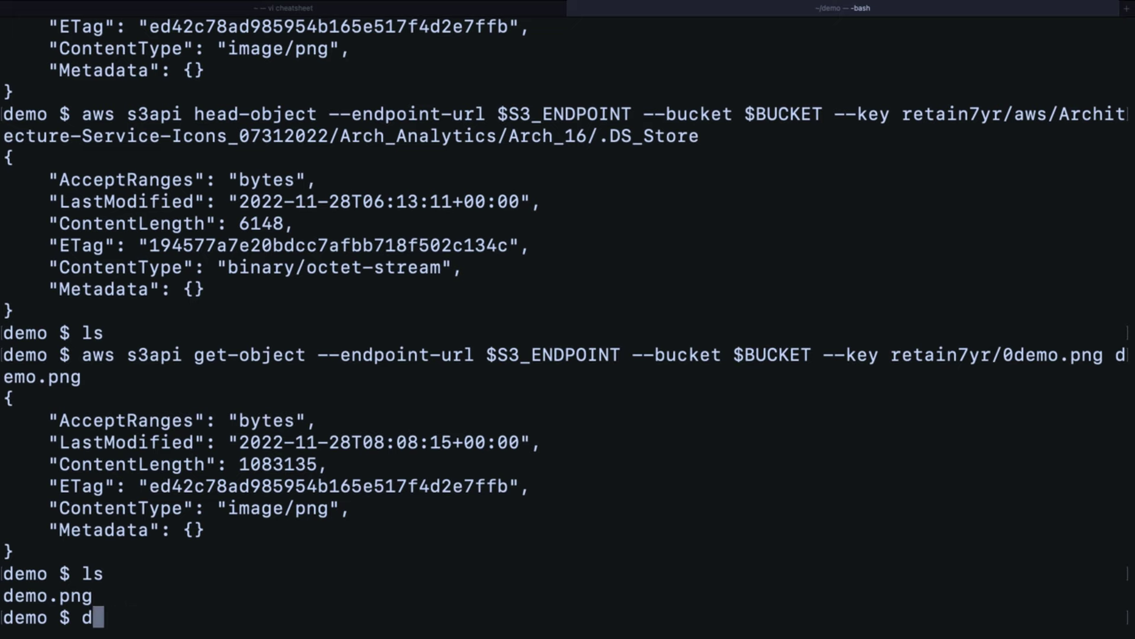
Open the downloaded demo.png from the demo shell with the open command
{"action": "type", "text": "open de"}
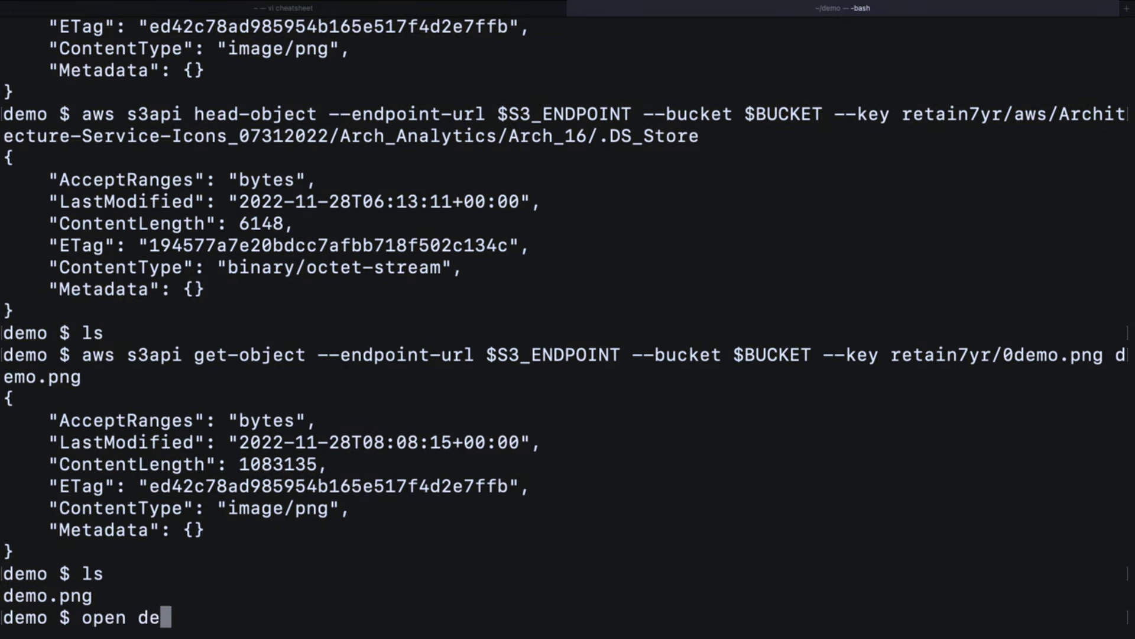
{"action": "key", "text": "Tab"}
{"action": "key", "text": "Return"}
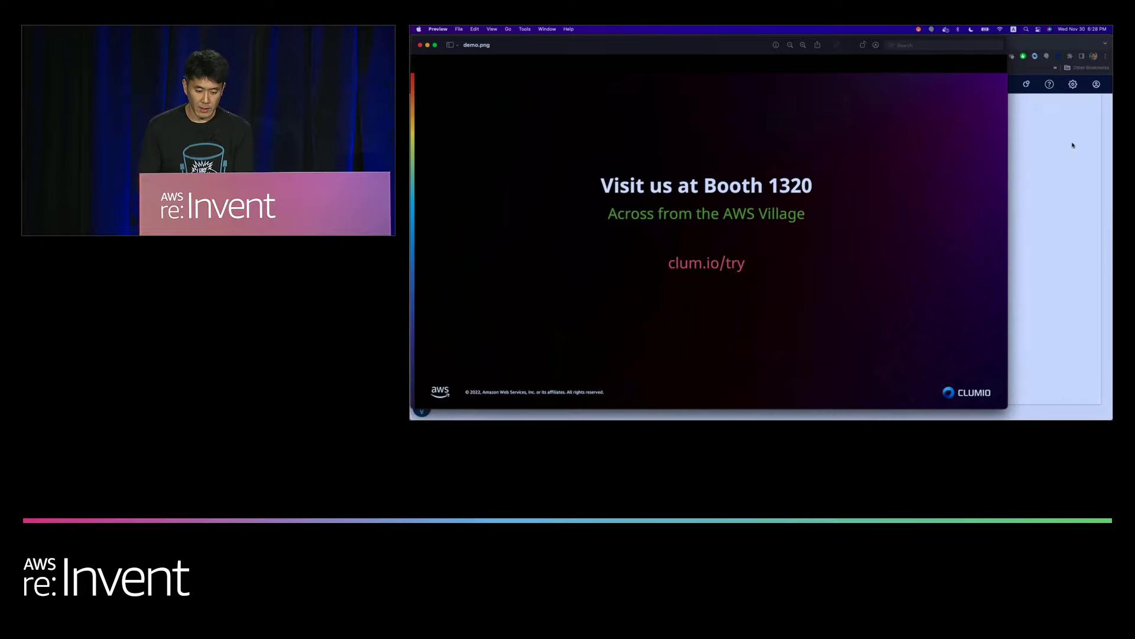
Switch to Clumio in Chrome and show the protection group's task list in place of its instant access endpoints
{"action": "key", "text": "super+Tab"}
{"action": "key", "text": "super+Tab"}
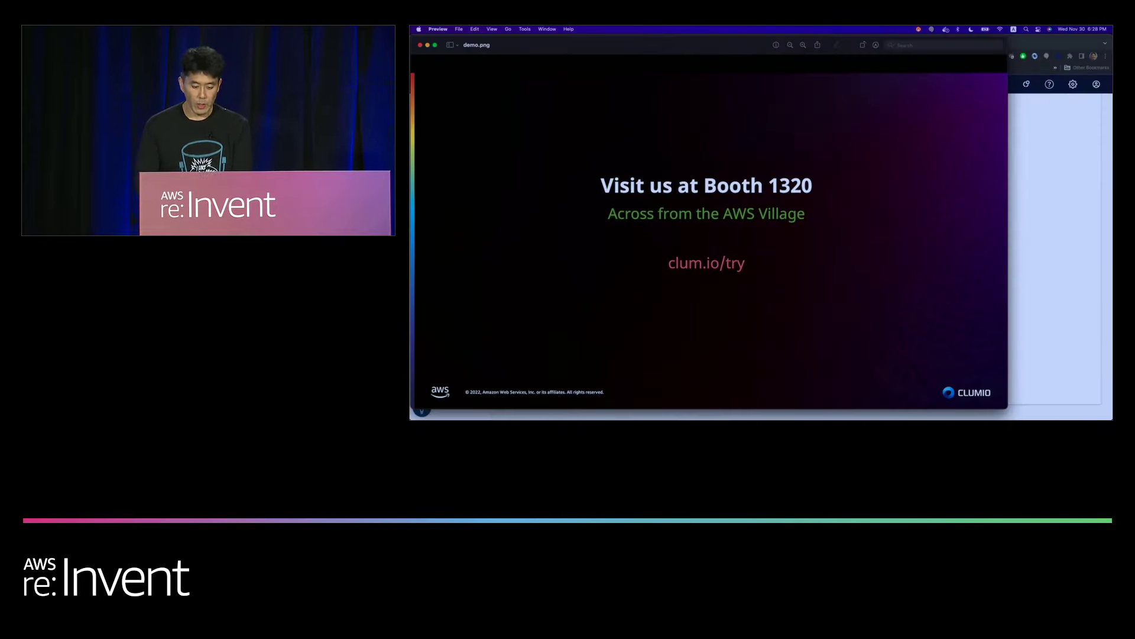
{"action": "left_click", "coordinate": [1044, 193]}
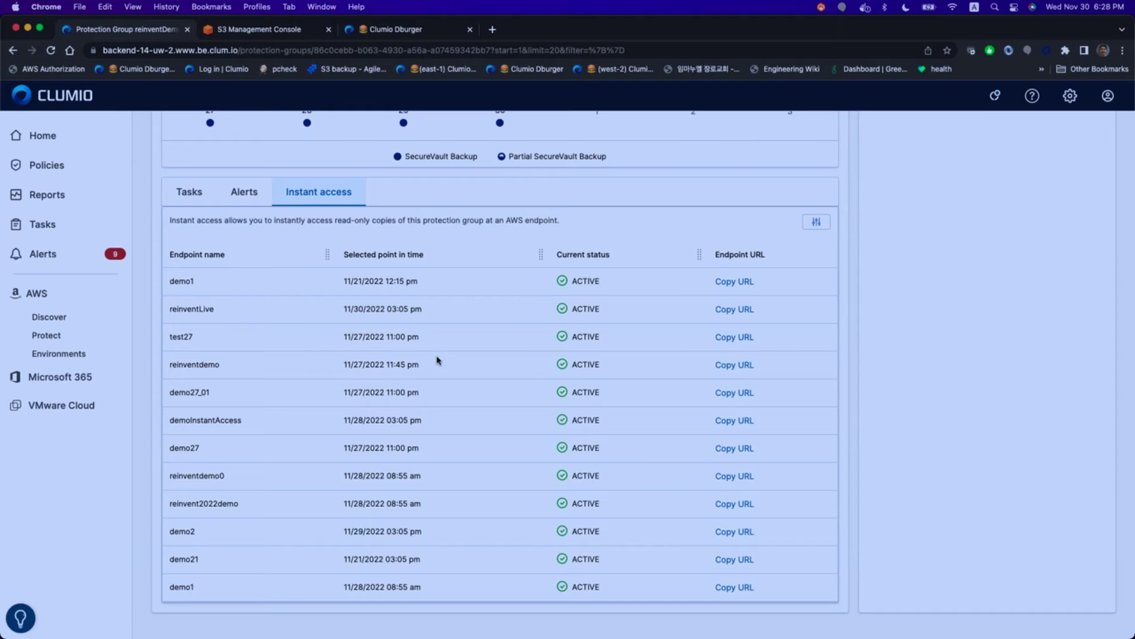
{"action": "scroll", "coordinate": [681, 248], "scroll_direction": "up", "scroll_amount": 3}
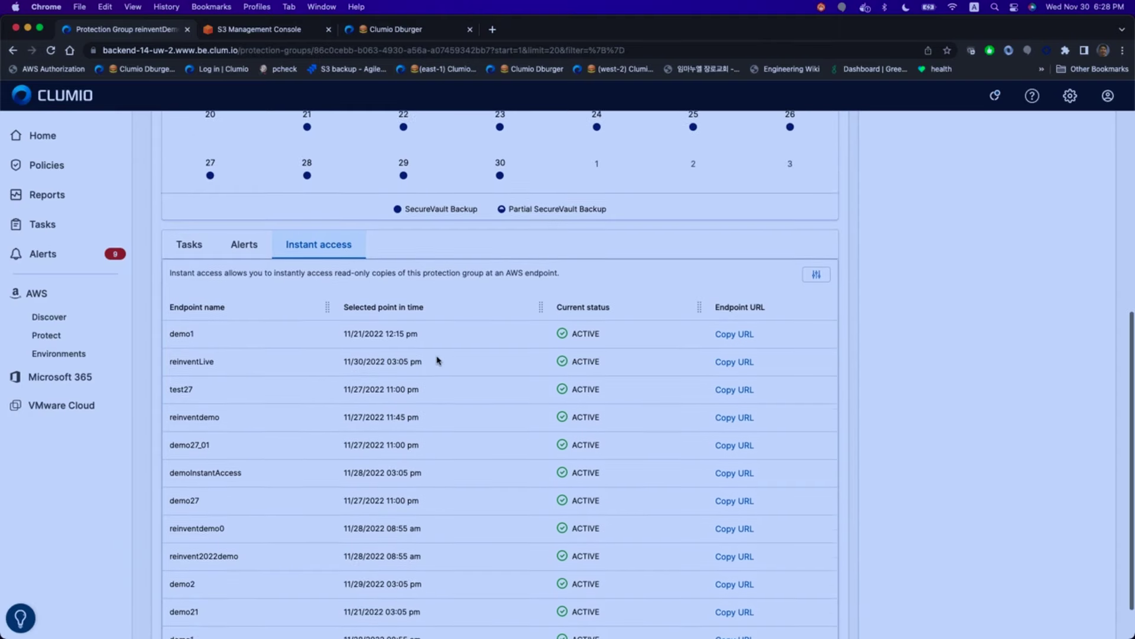
{"action": "left_click", "coordinate": [202, 280]}
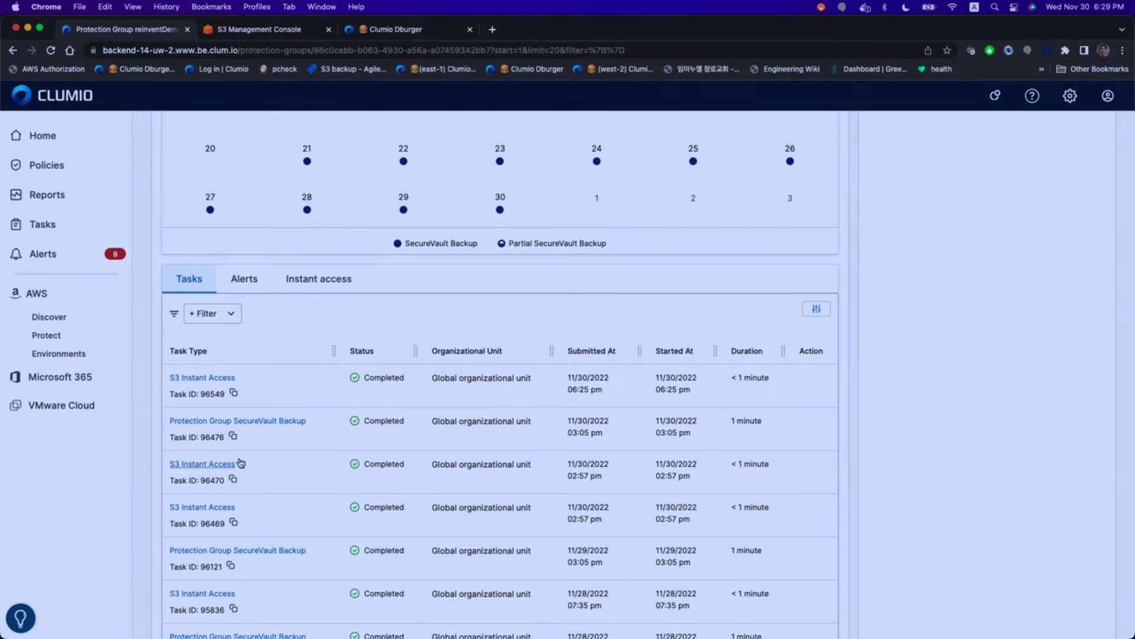
Copy the ID of the 11/30/2022 Protection Group SecureVault Backup task and generate its task tree in Clumio Dburger
{"action": "left_click", "coordinate": [233, 437]}
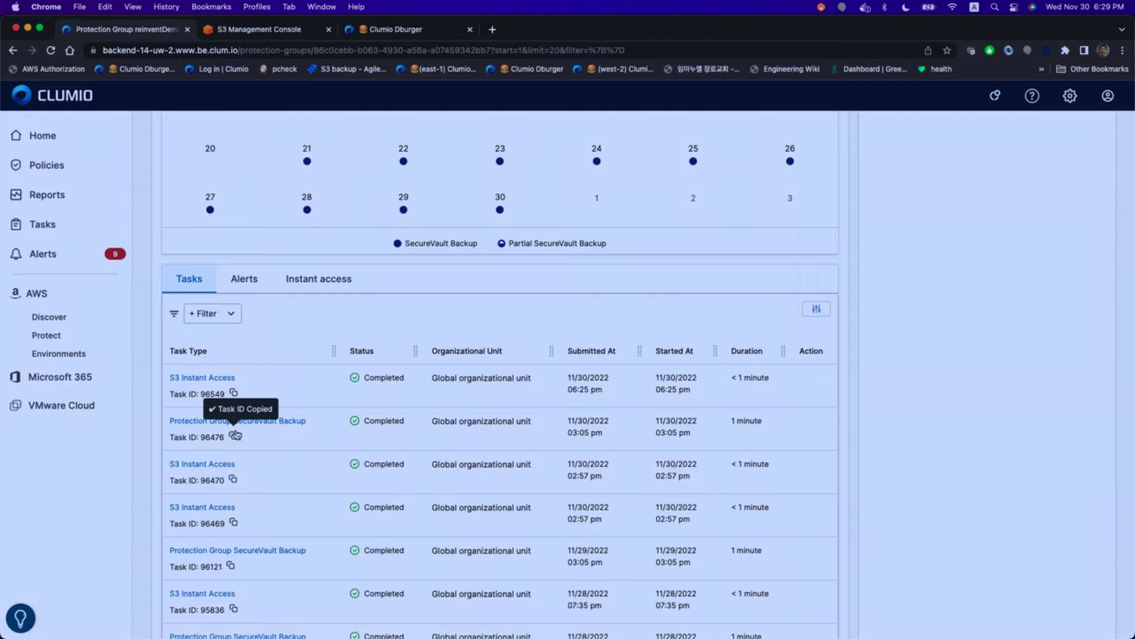
{"action": "left_click", "coordinate": [388, 29]}
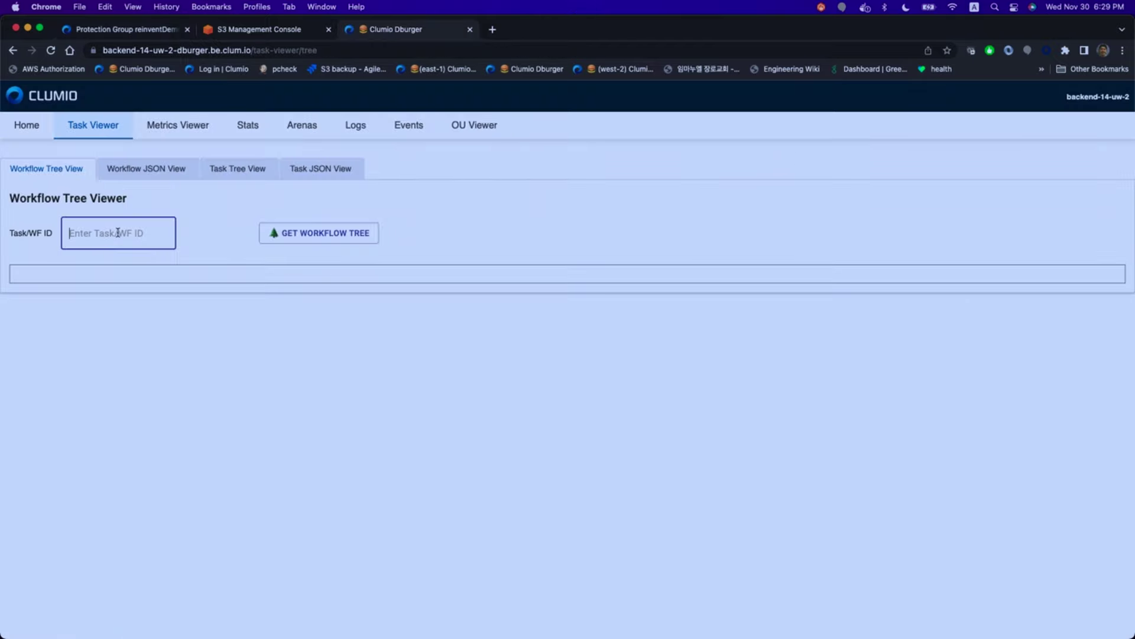
{"action": "key", "text": "super+v"}
{"action": "left_click", "coordinate": [216, 170]}
{"action": "left_click", "coordinate": [137, 233]}
{"action": "key", "text": "super+v"}
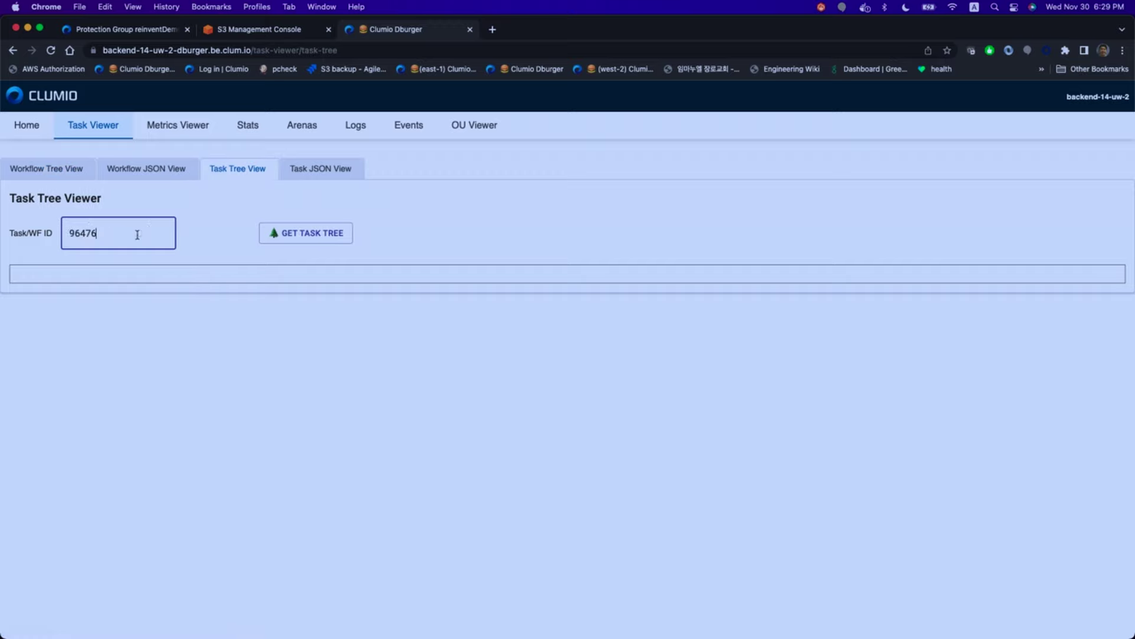
{"action": "key", "text": "Return"}
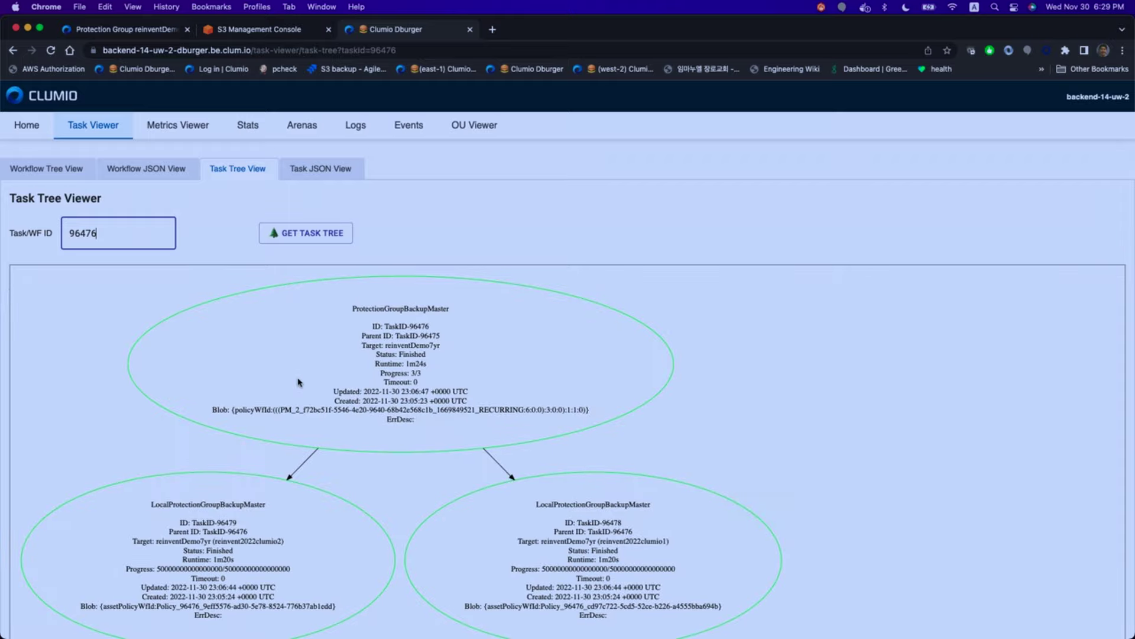
Generate the workflow tree for T96479, the reinvent2022clumio2 child task in the task tree, and look through it
{"action": "scroll", "coordinate": [300, 383], "scroll_direction": "down", "scroll_amount": 2}
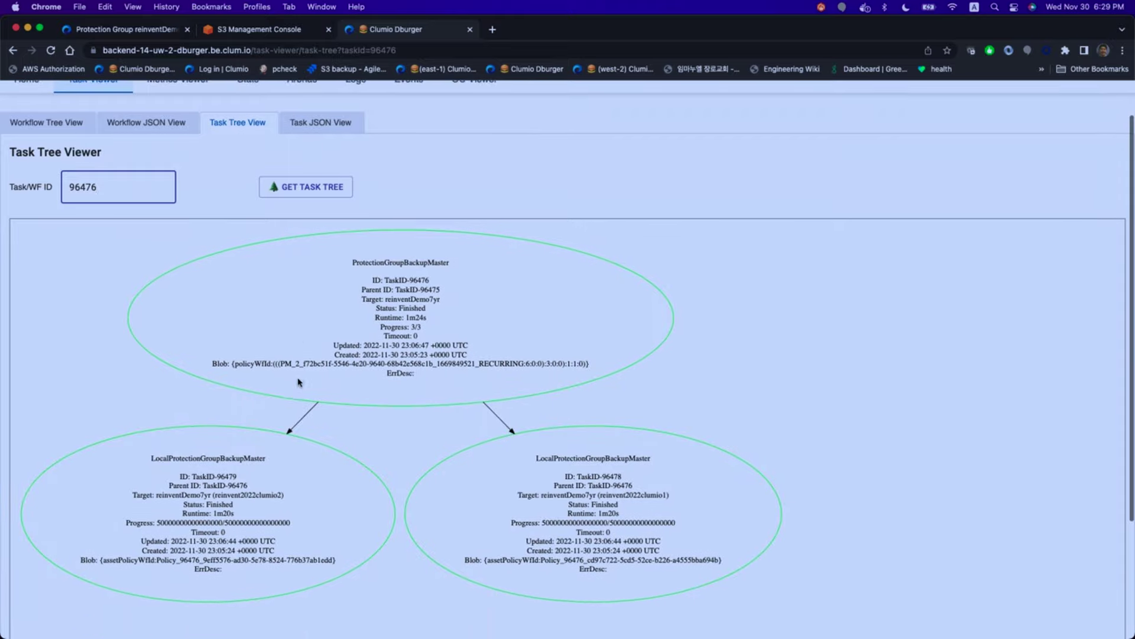
{"action": "double_click", "coordinate": [225, 475]}
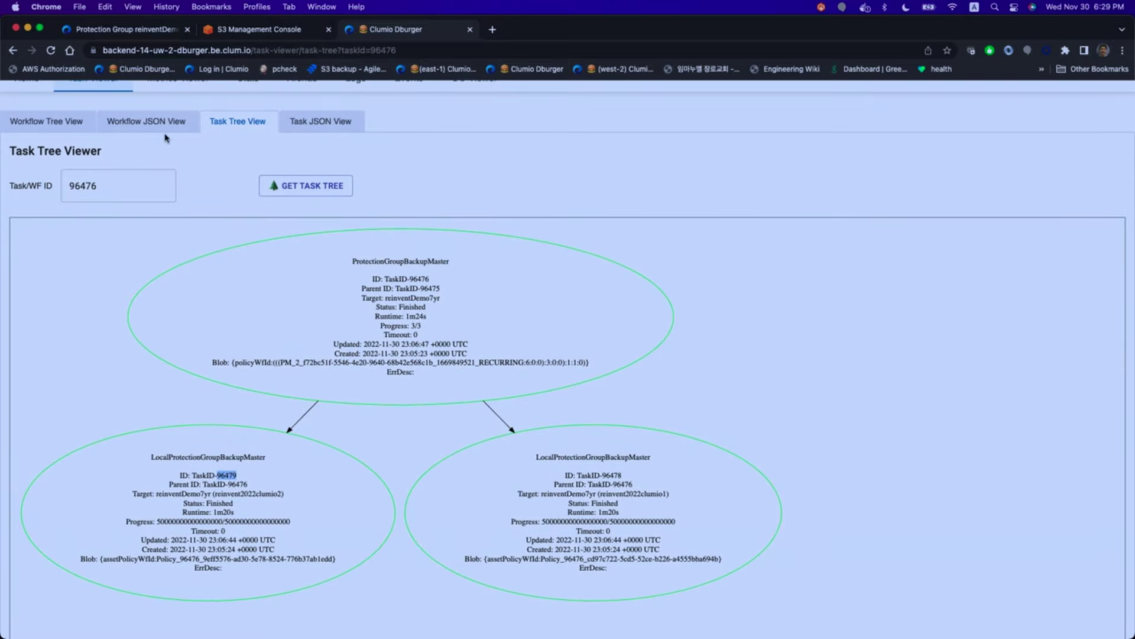
{"action": "left_click", "coordinate": [53, 122]}
{"action": "double_click", "coordinate": [105, 223]}
{"action": "type", "text": "T"}
{"action": "key", "text": "super+v"}
{"action": "left_click", "coordinate": [78, 233]}
{"action": "key", "text": "BackSpace"}
{"action": "key", "text": "Return"}
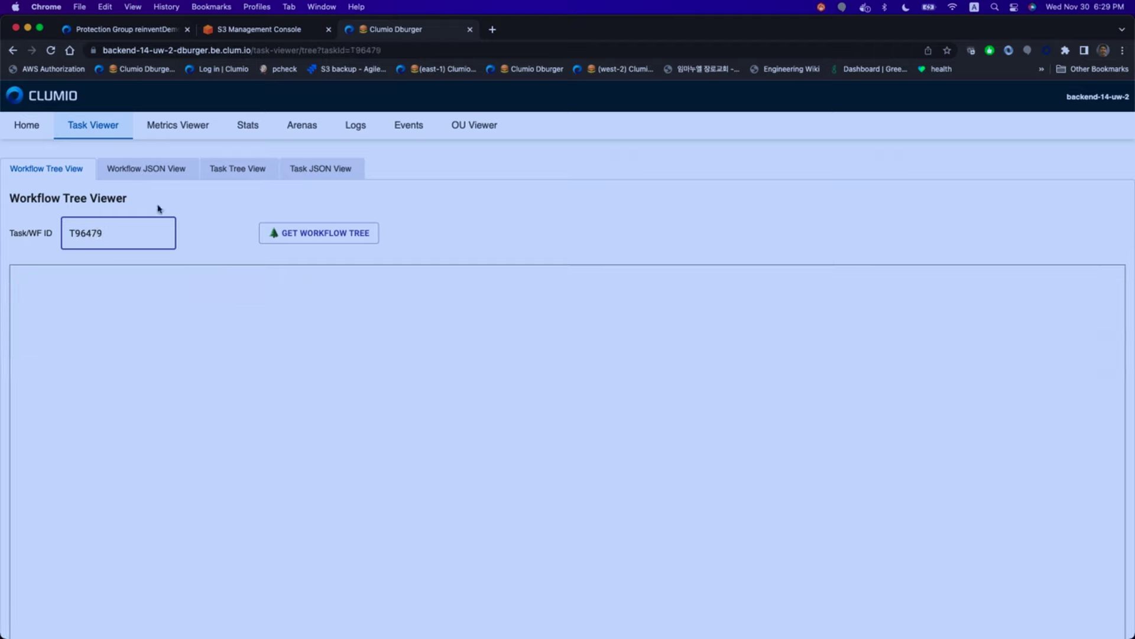
{"action": "scroll", "coordinate": [402, 454], "scroll_direction": "down", "scroll_amount": 5}
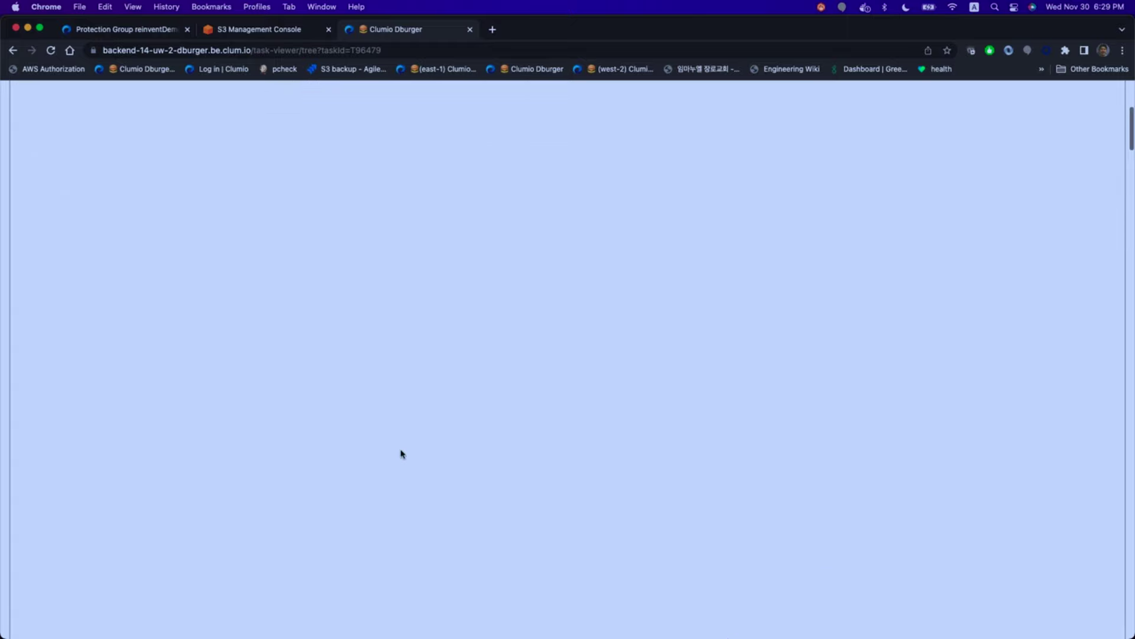
Examine the T96479 workflow from its setPc start through maybeMigrateStats to the GetCDCCookie, IsCookieStale and ifGenInventory branch
{"action": "scroll", "coordinate": [401, 454], "scroll_direction": "up", "scroll_amount": 10}
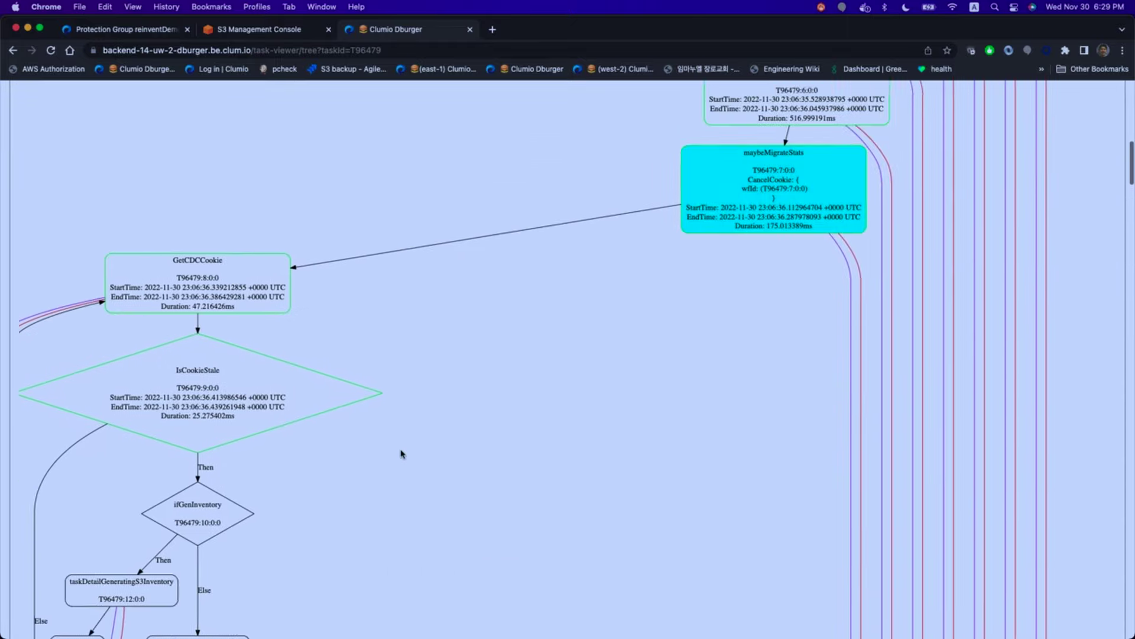
{"action": "scroll", "coordinate": [402, 454], "scroll_direction": "up", "scroll_amount": 3}
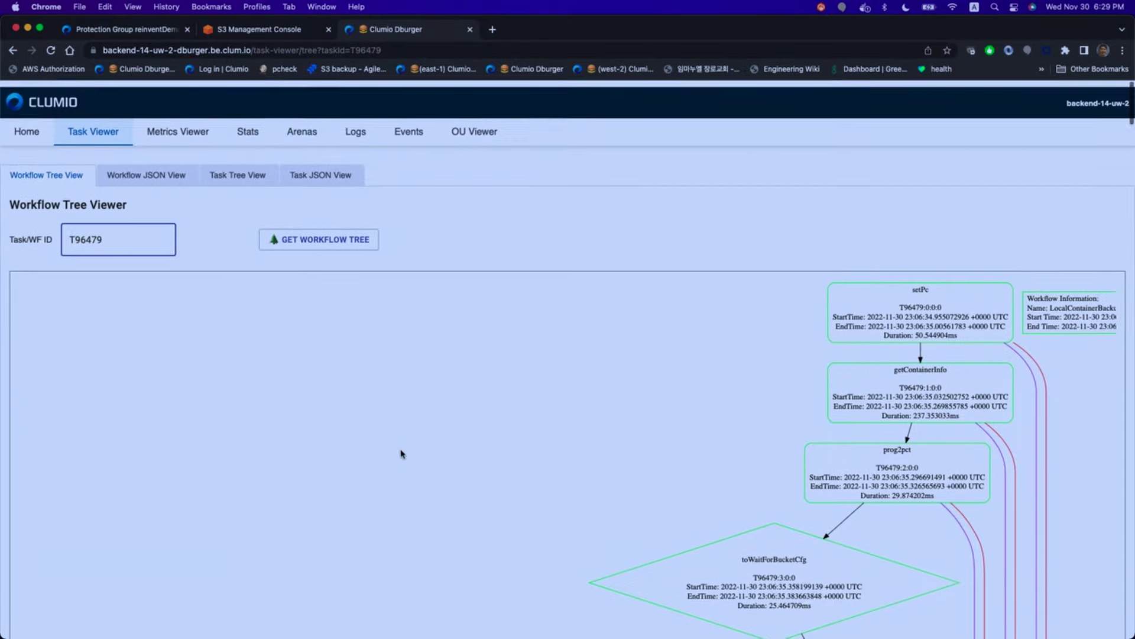
{"action": "scroll", "coordinate": [402, 454], "scroll_direction": "down", "scroll_amount": 3}
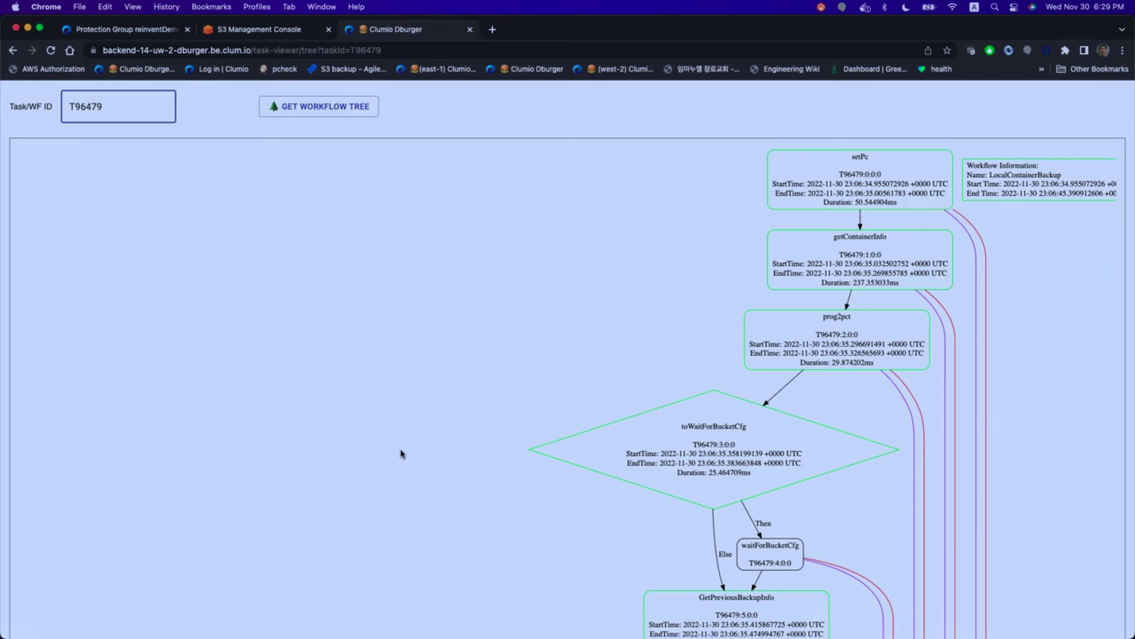
{"action": "scroll", "coordinate": [401, 454], "scroll_direction": "down", "scroll_amount": 1}
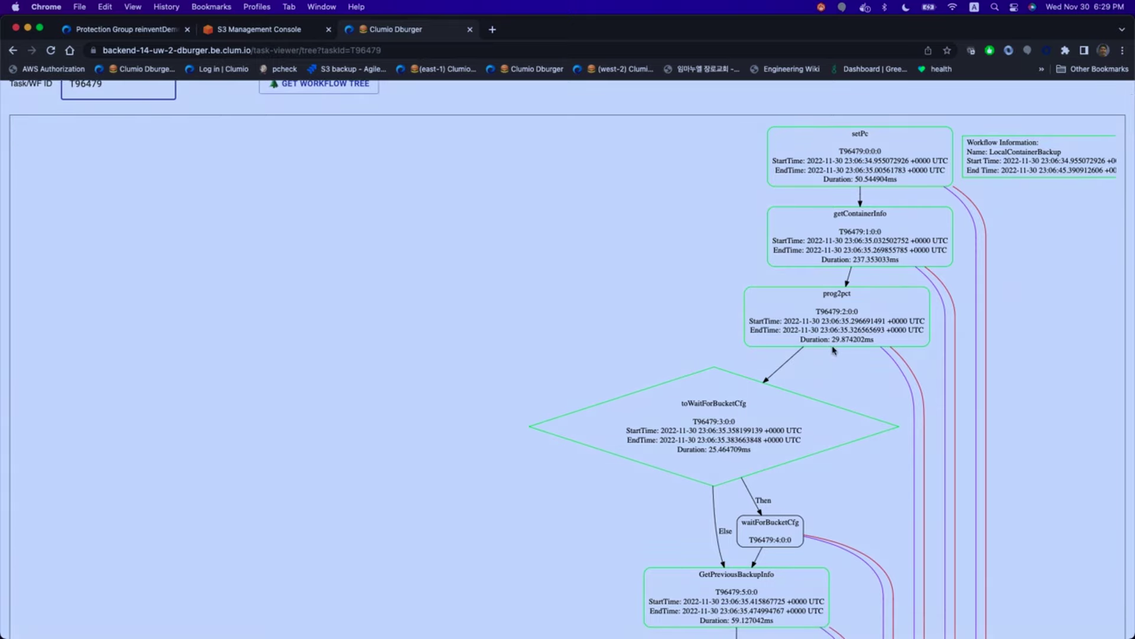
{"action": "scroll", "coordinate": [733, 458], "scroll_direction": "down", "scroll_amount": 1}
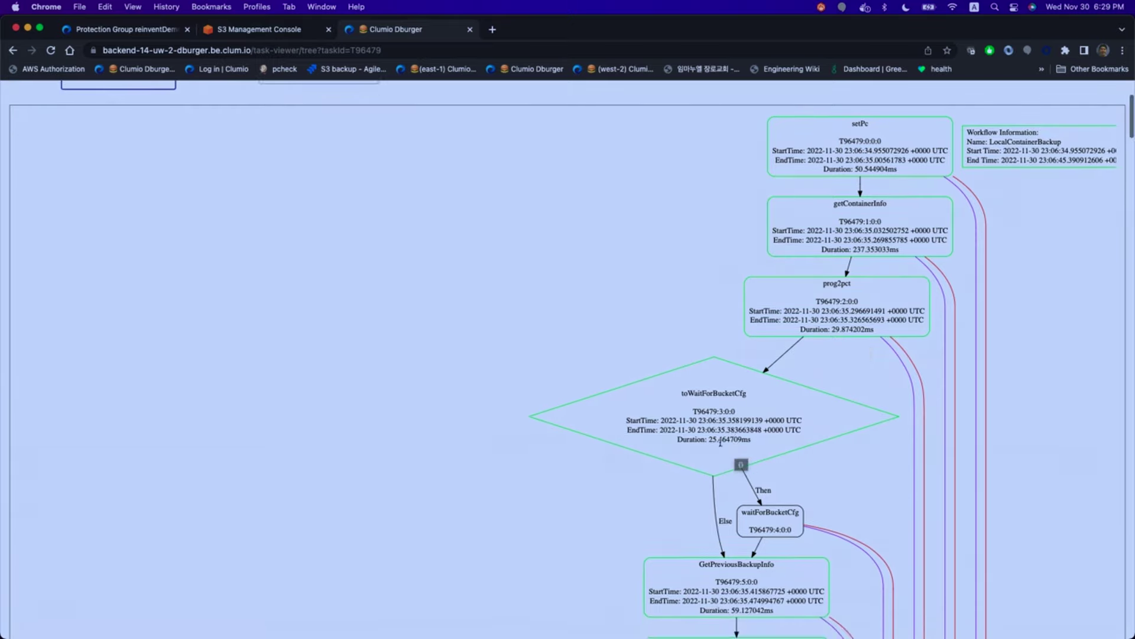
{"action": "scroll", "coordinate": [804, 454], "scroll_direction": "down", "scroll_amount": 10}
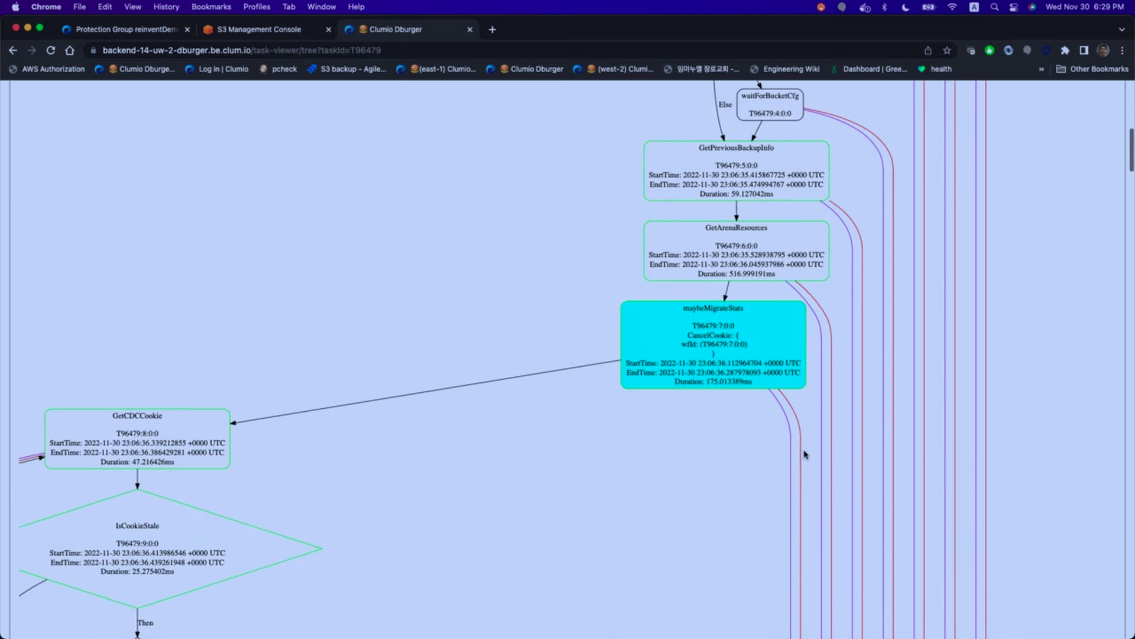
{"action": "scroll", "coordinate": [507, 480], "scroll_direction": "down", "scroll_amount": 2}
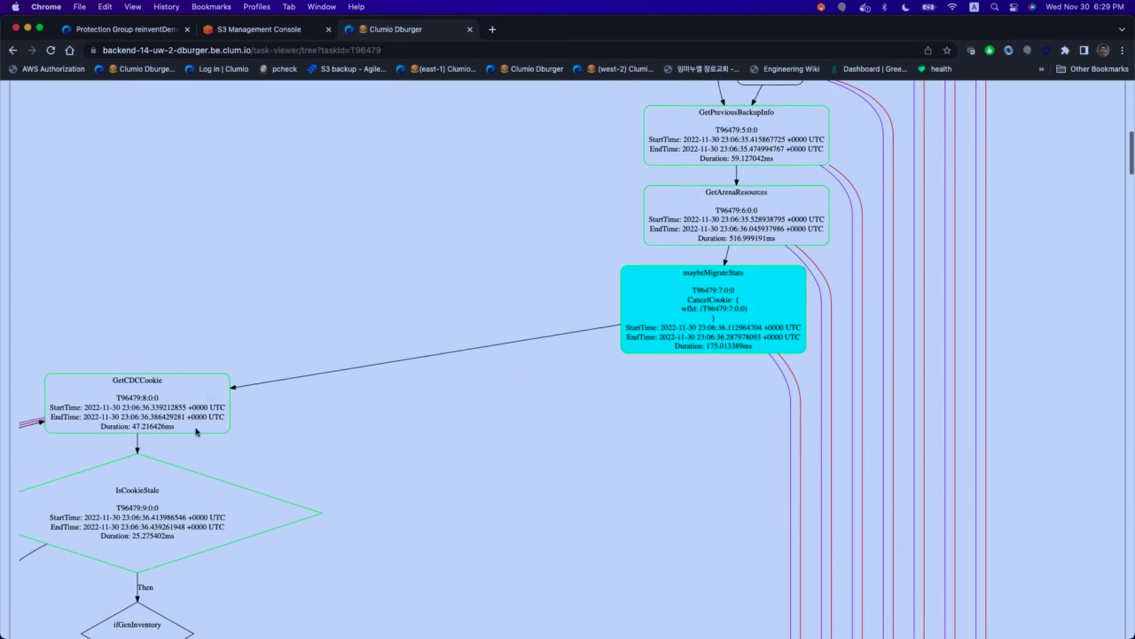
{"action": "scroll", "coordinate": [246, 471], "scroll_direction": "down", "scroll_amount": 3}
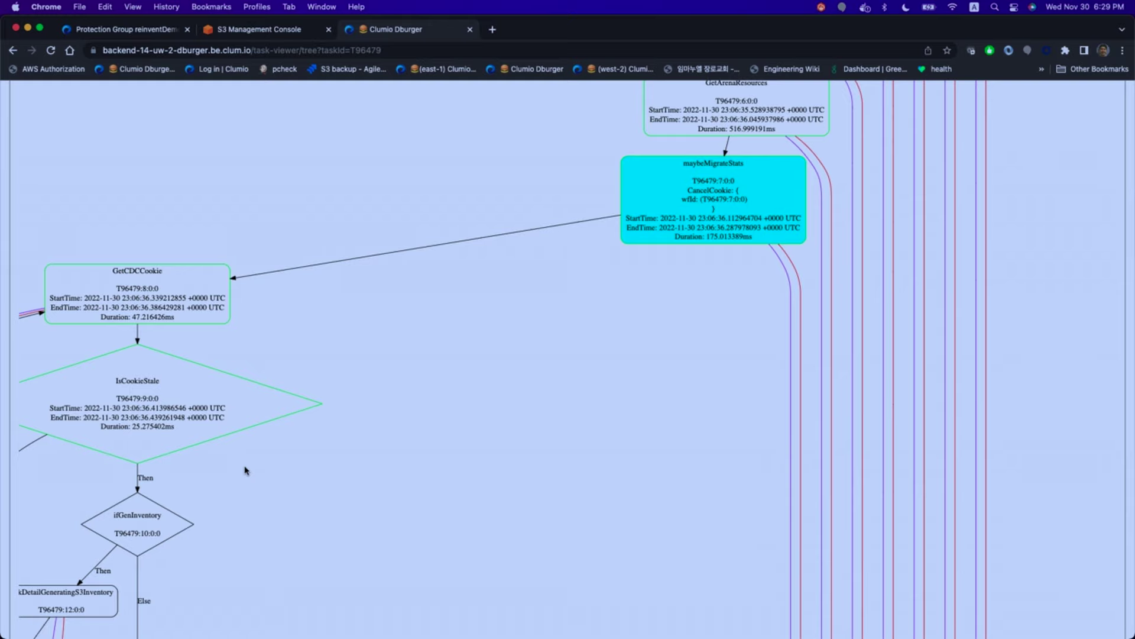
{"action": "scroll", "coordinate": [246, 471], "scroll_direction": "left", "scroll_amount": 2}
{"action": "scroll", "coordinate": [106, 436], "scroll_direction": "left", "scroll_amount": 3}
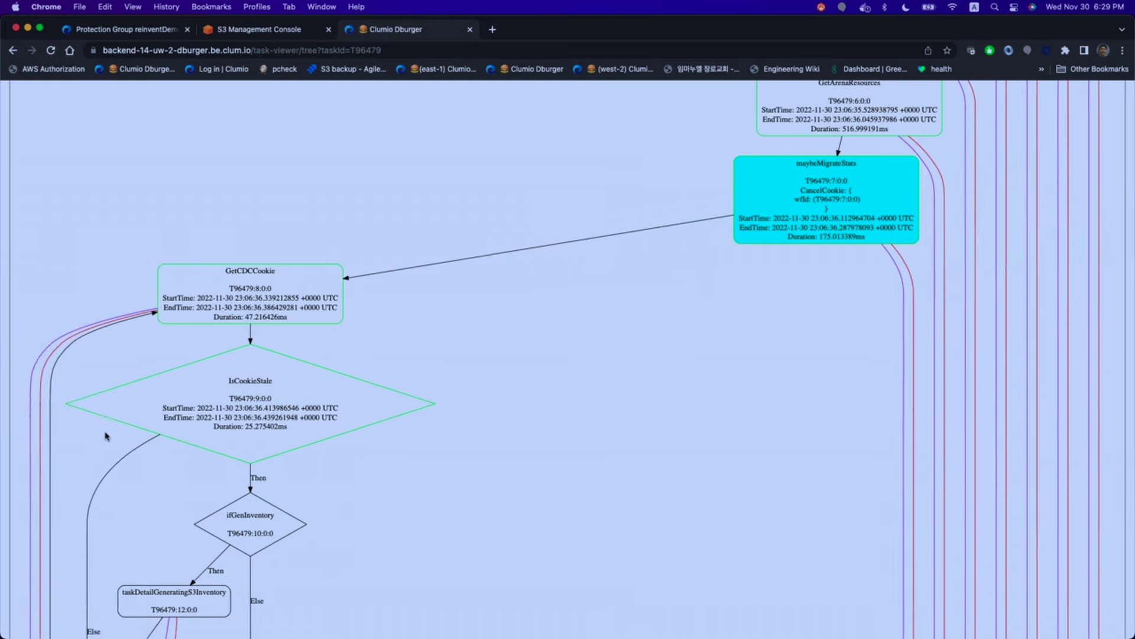
{"action": "scroll", "coordinate": [105, 436], "scroll_direction": "left", "scroll_amount": 1}
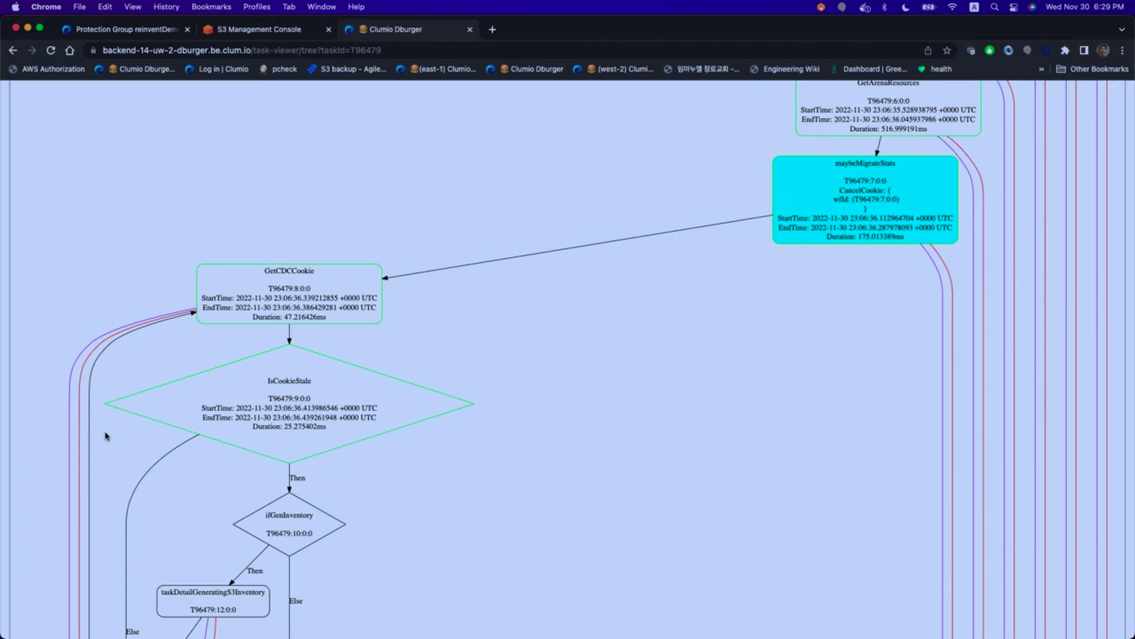
{"action": "scroll", "coordinate": [903, 128], "scroll_direction": "up", "scroll_amount": 1}
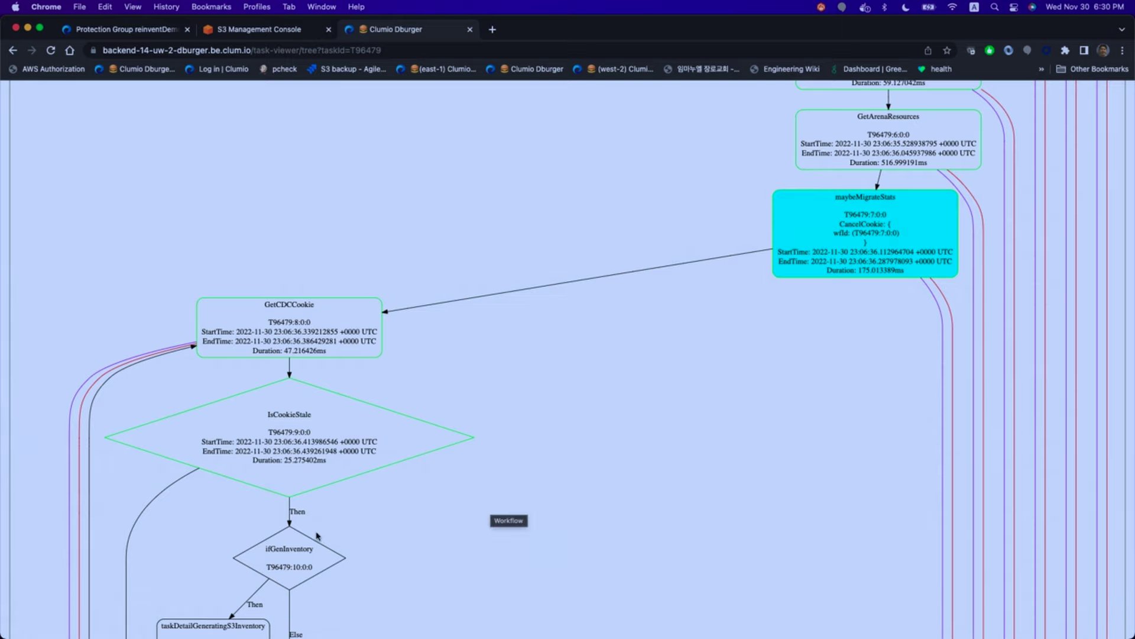
{"action": "scroll", "coordinate": [316, 535], "scroll_direction": "down", "scroll_amount": 2}
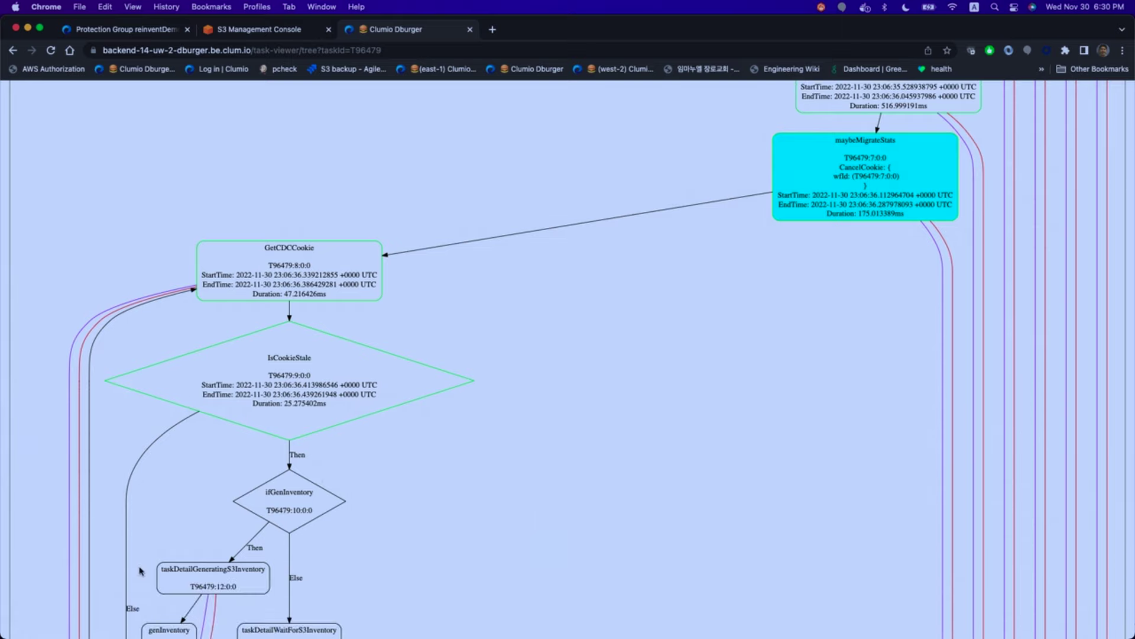
Open the sub-workflow of the cdcQuery task in the T96479 tree and look through its inventory stream stages
{"action": "scroll", "coordinate": [140, 571], "scroll_direction": "down", "scroll_amount": 5}
{"action": "scroll", "coordinate": [140, 569], "scroll_direction": "down", "scroll_amount": 6}
{"action": "scroll", "coordinate": [139, 569], "scroll_direction": "left", "scroll_amount": 2}
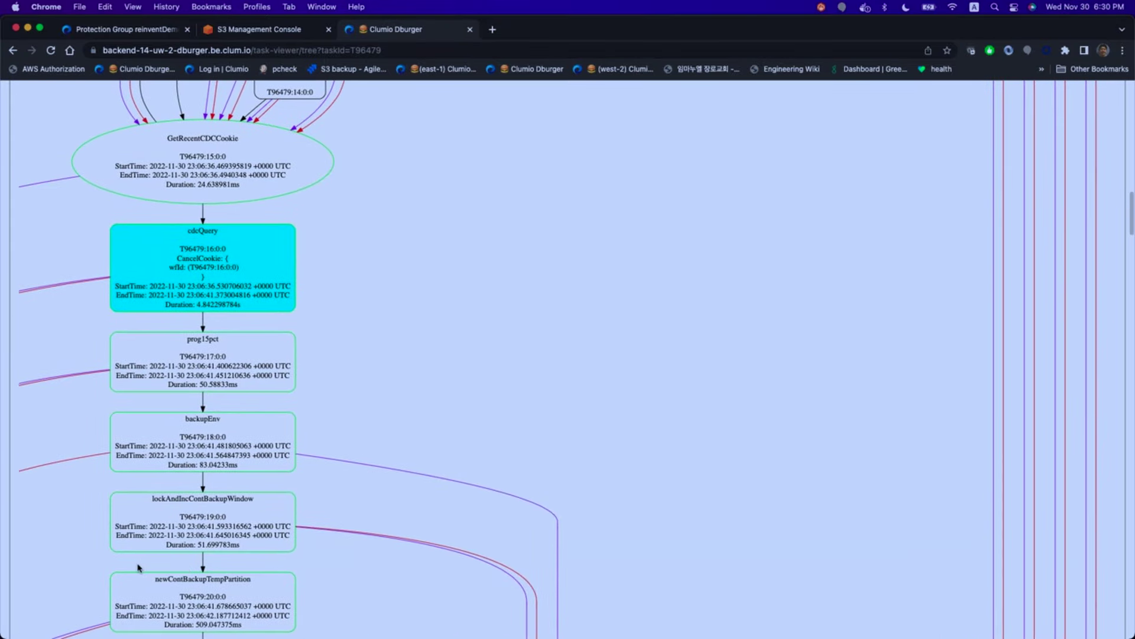
{"action": "scroll", "coordinate": [137, 568], "scroll_direction": "left", "scroll_amount": 1}
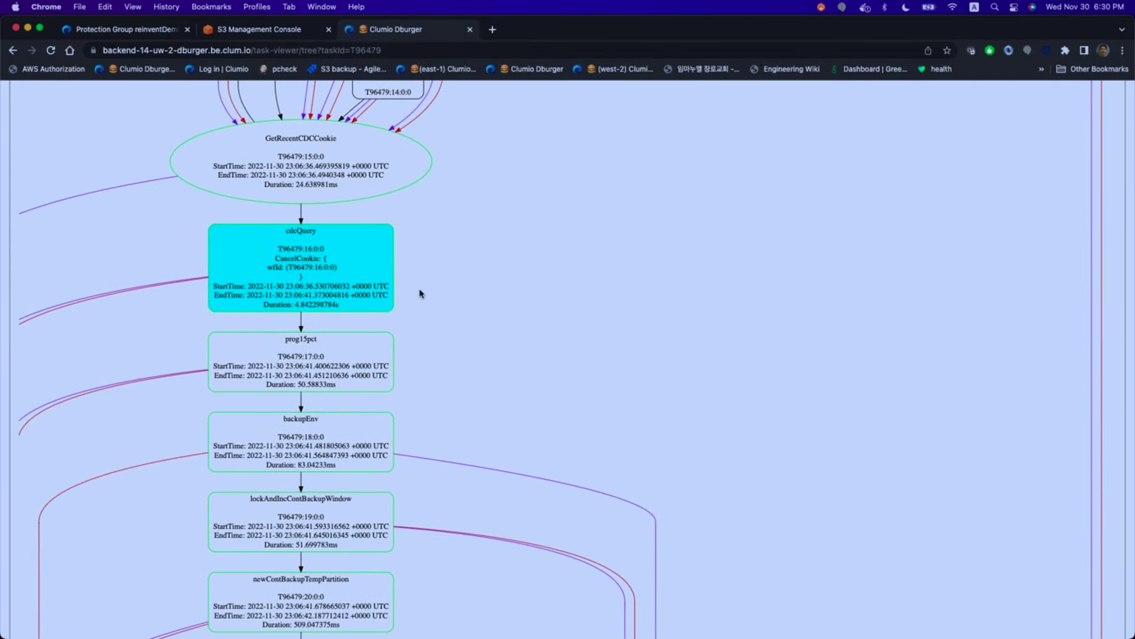
{"action": "left_click", "coordinate": [317, 289]}
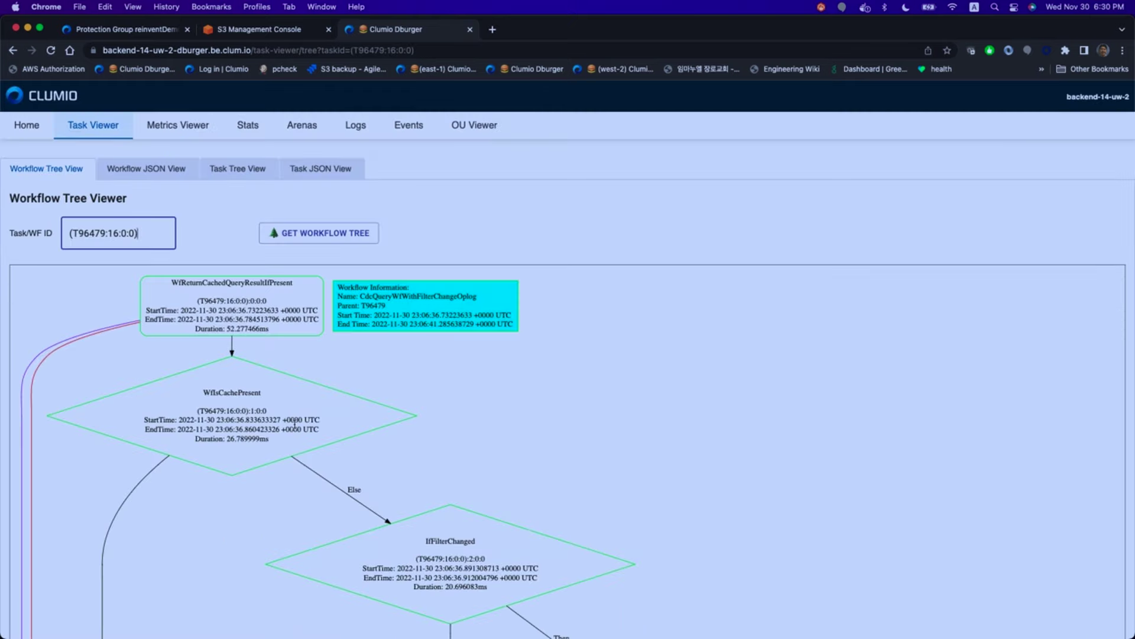
{"action": "scroll", "coordinate": [295, 425], "scroll_direction": "down", "scroll_amount": 15}
{"action": "scroll", "coordinate": [295, 427], "scroll_direction": "up", "scroll_amount": 7}
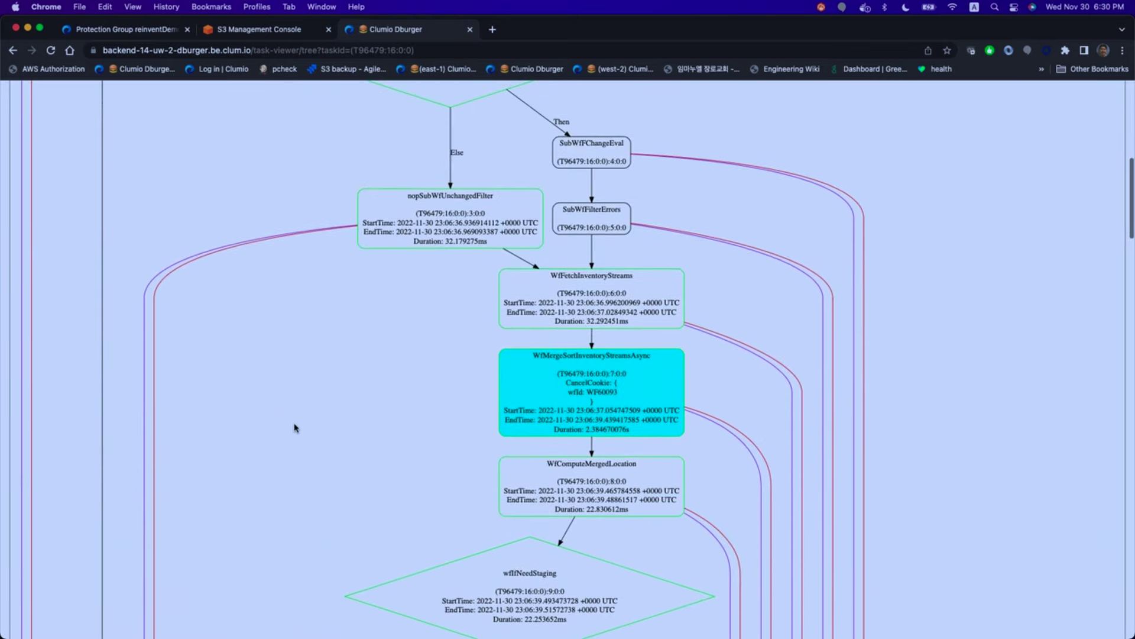
{"action": "scroll", "coordinate": [295, 427], "scroll_direction": "up", "scroll_amount": 3}
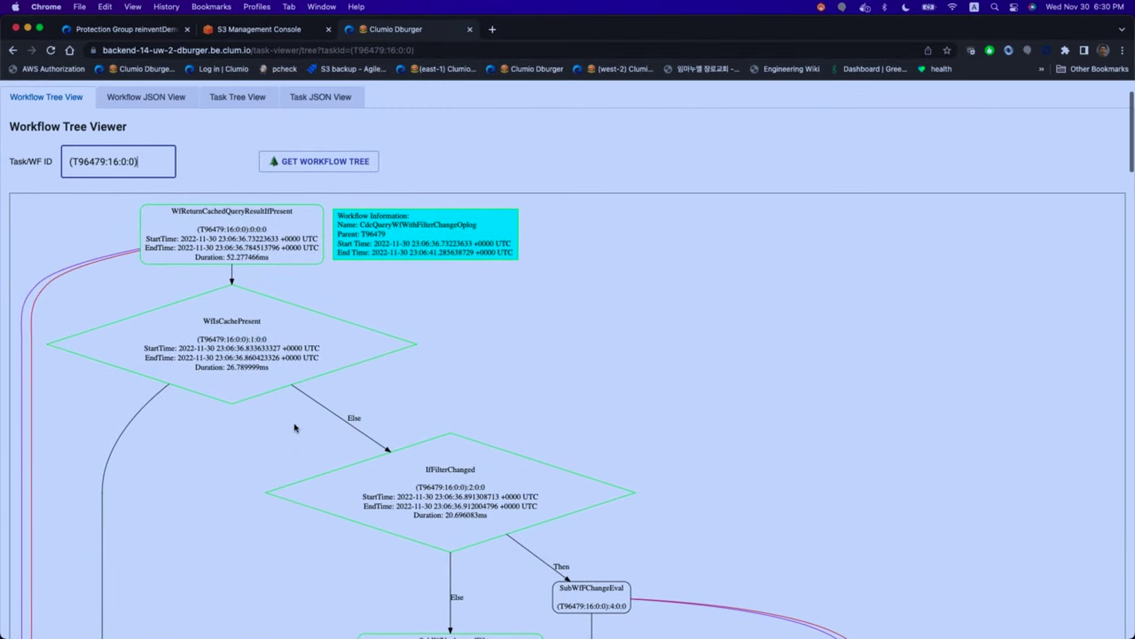